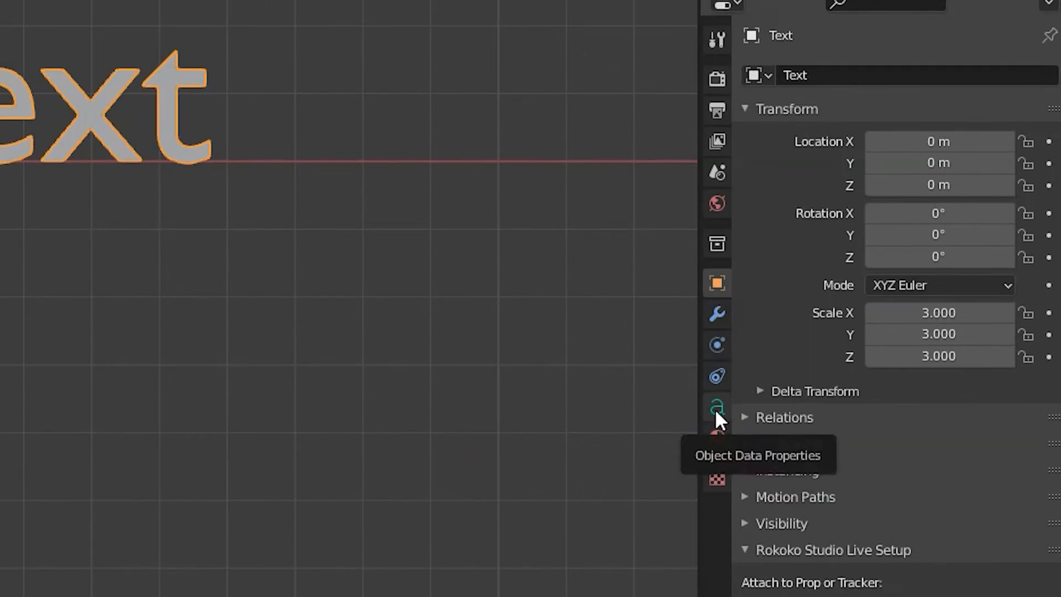
- Find the script fonts in the Windows Fonts folder and load BukhariScript-Regular.otf as the text object's regular font
click(717, 411)
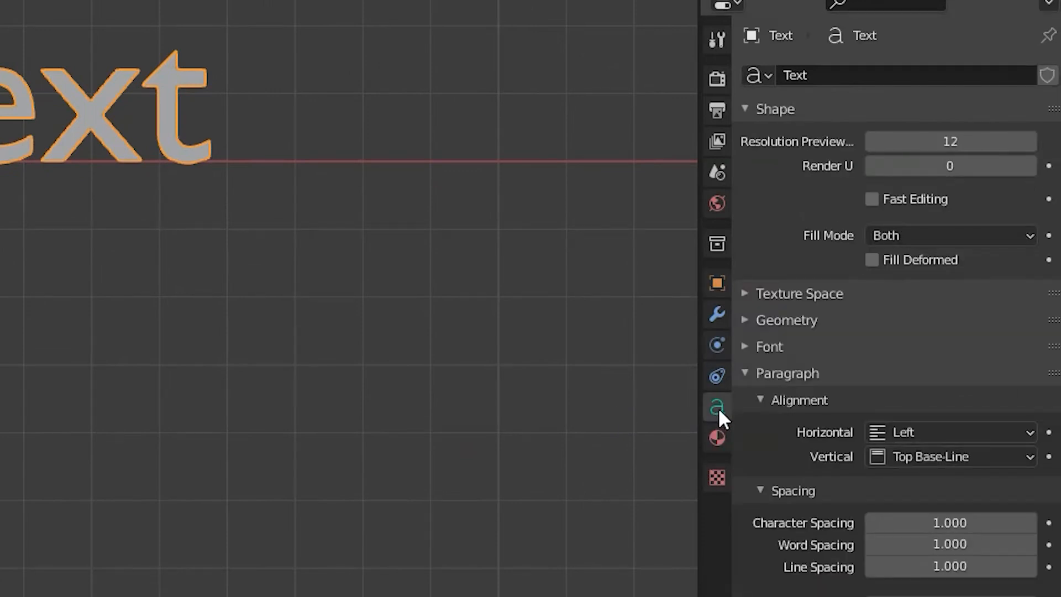
click(743, 347)
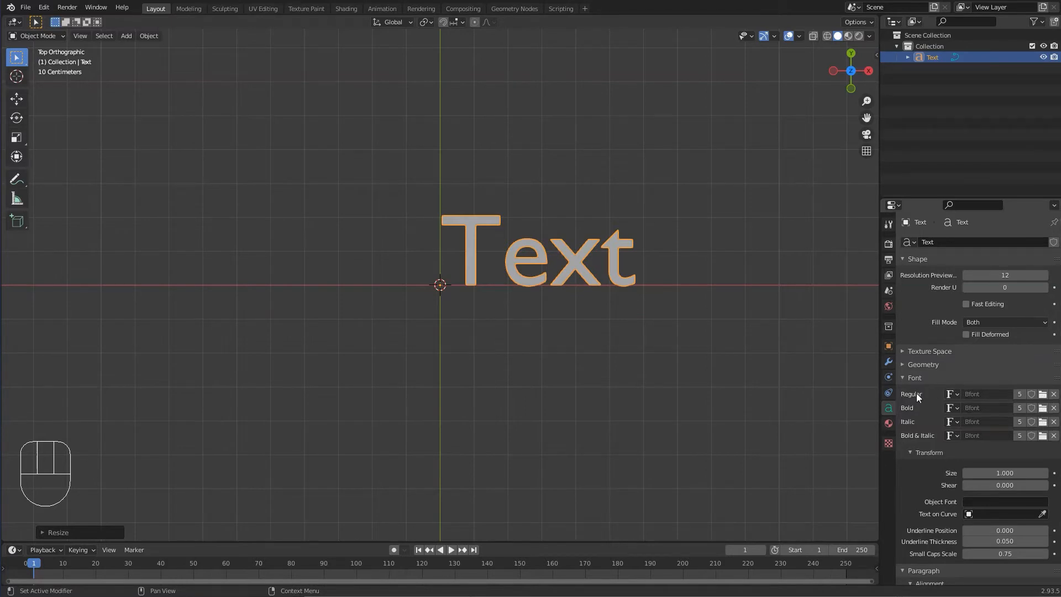
click(1042, 394)
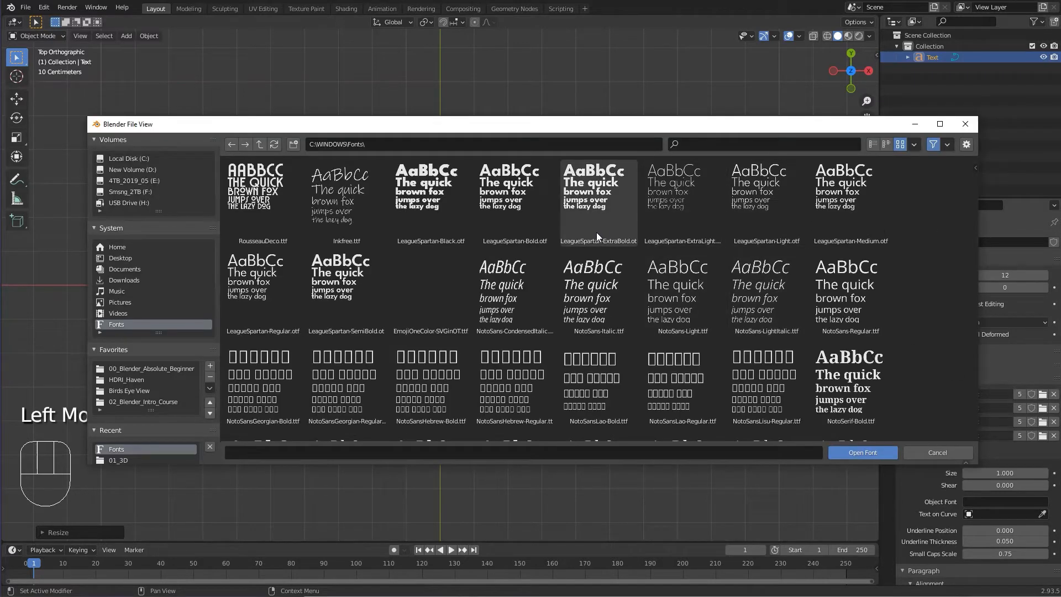
click(332, 145)
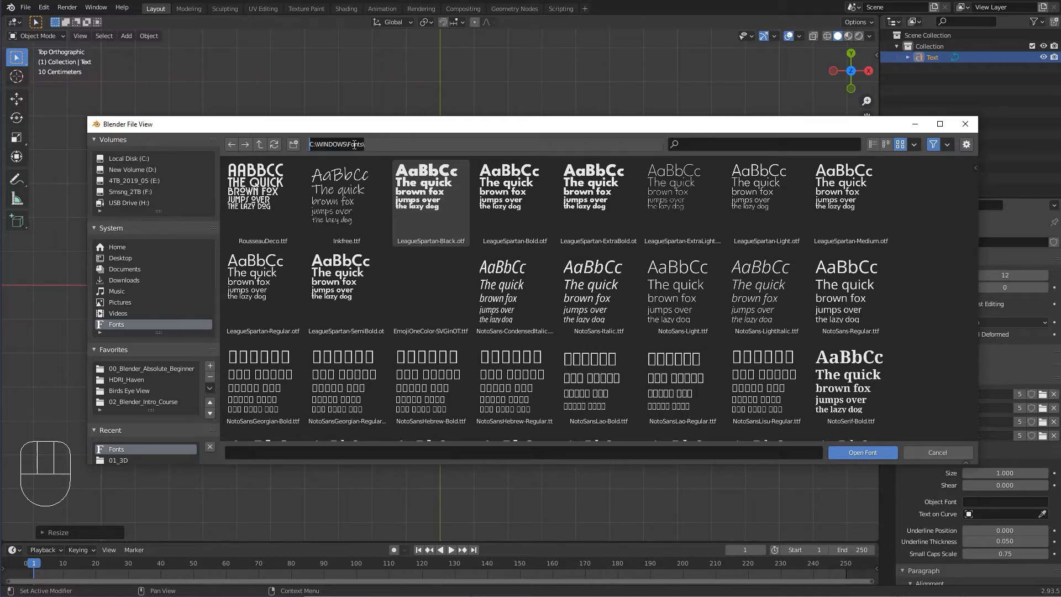
key(Escape)
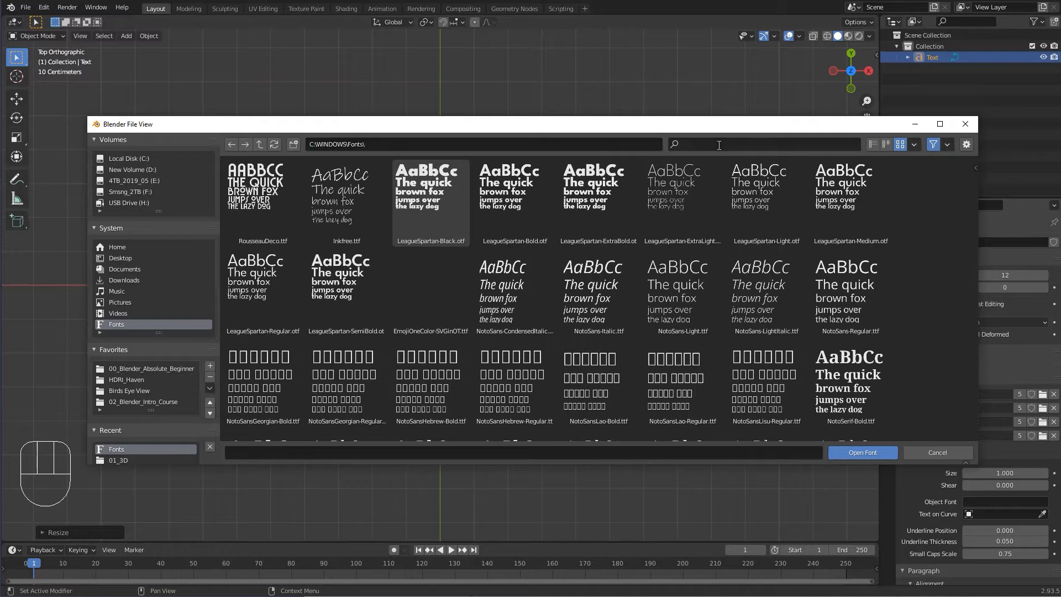
click(699, 145)
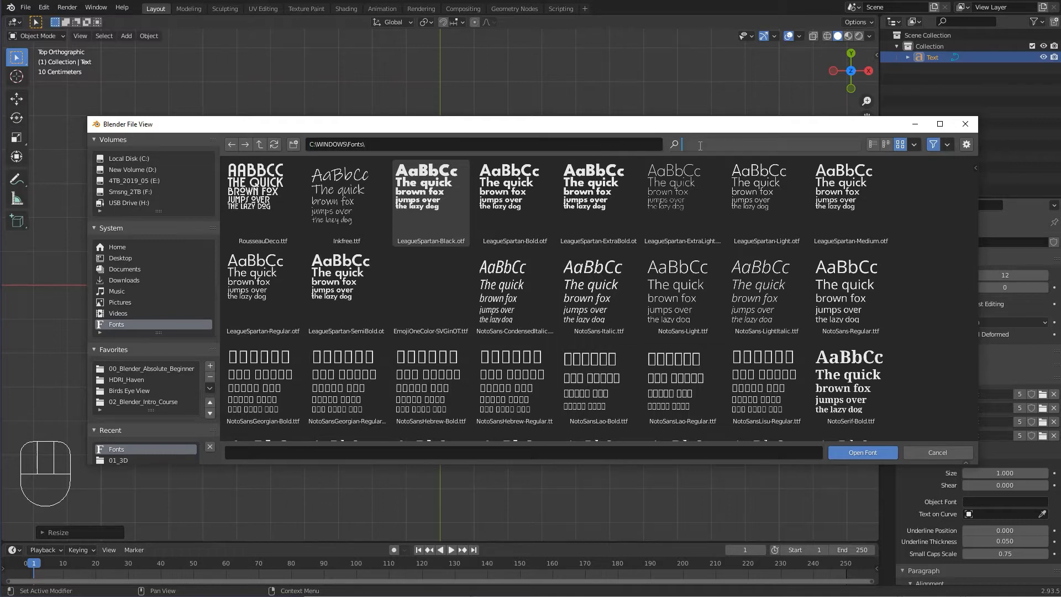
text(script)
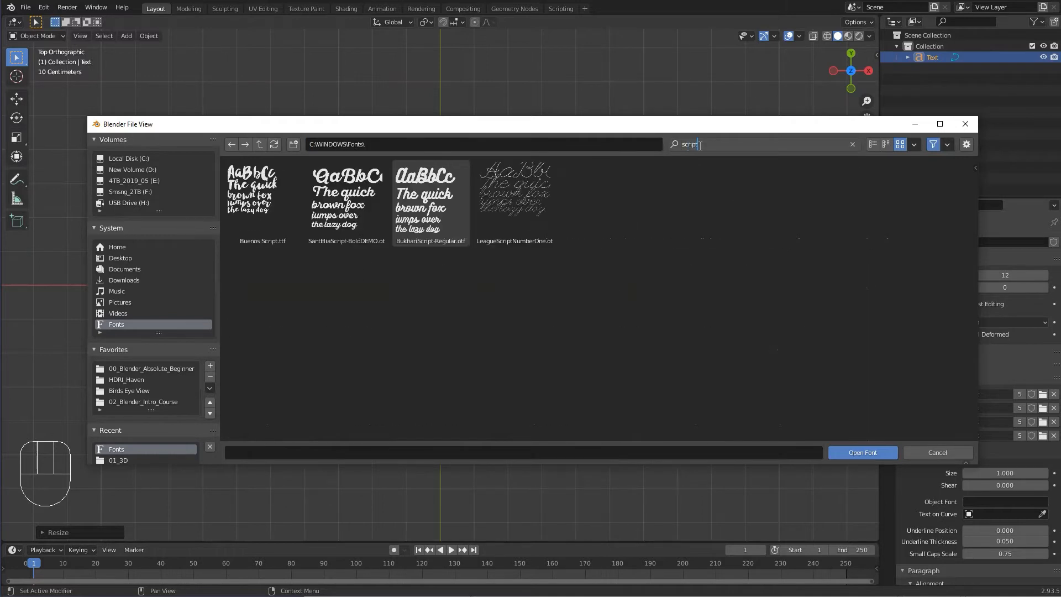
key(Return)
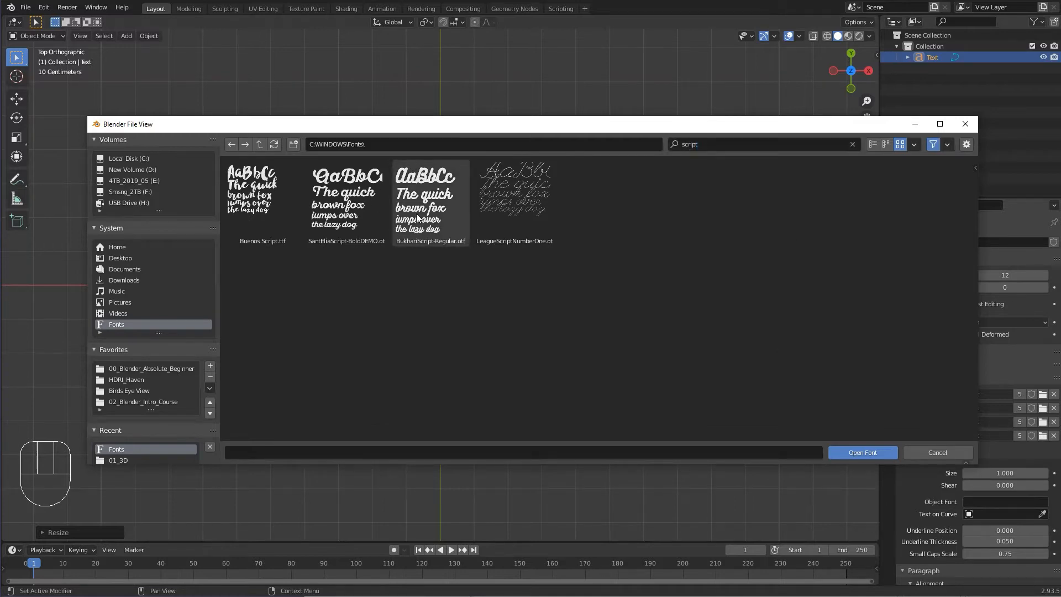
double_click(417, 216)
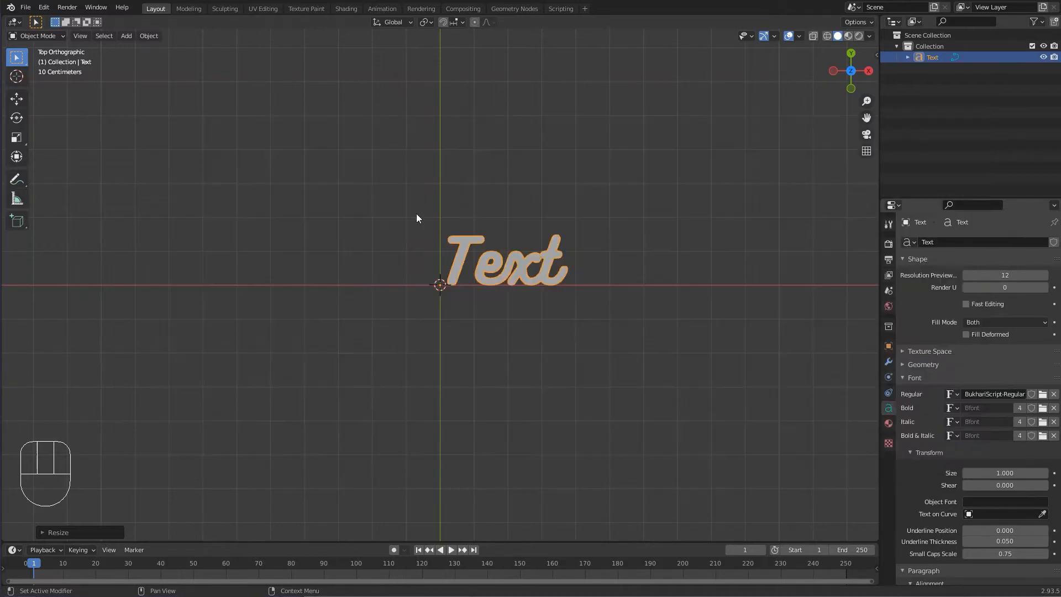
- Replace the text object's wording with "Curly" and return to Object Mode
click(522, 266)
key(Tab)
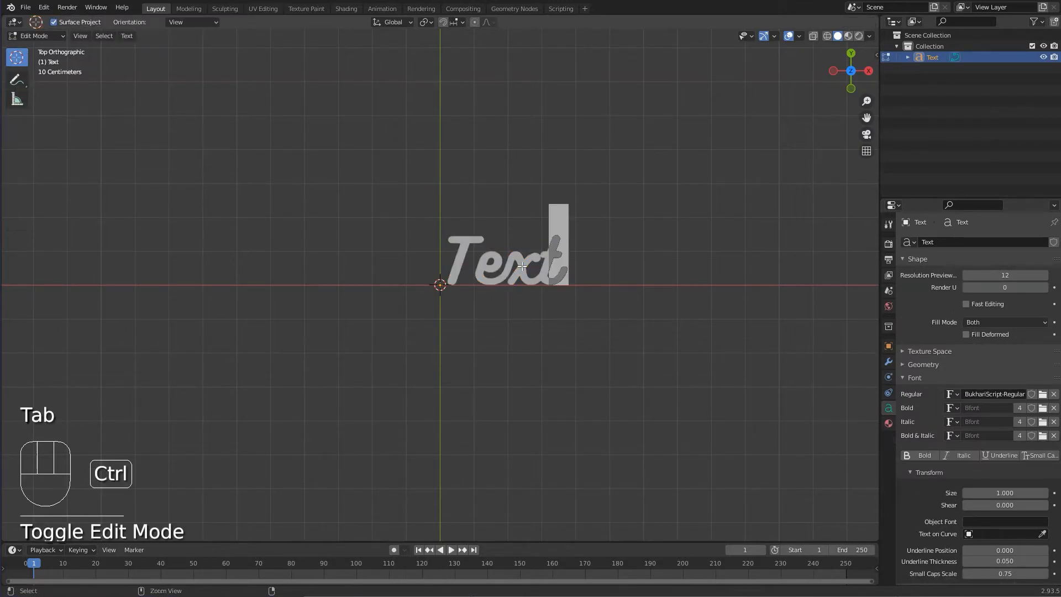
key(ctrl+a)
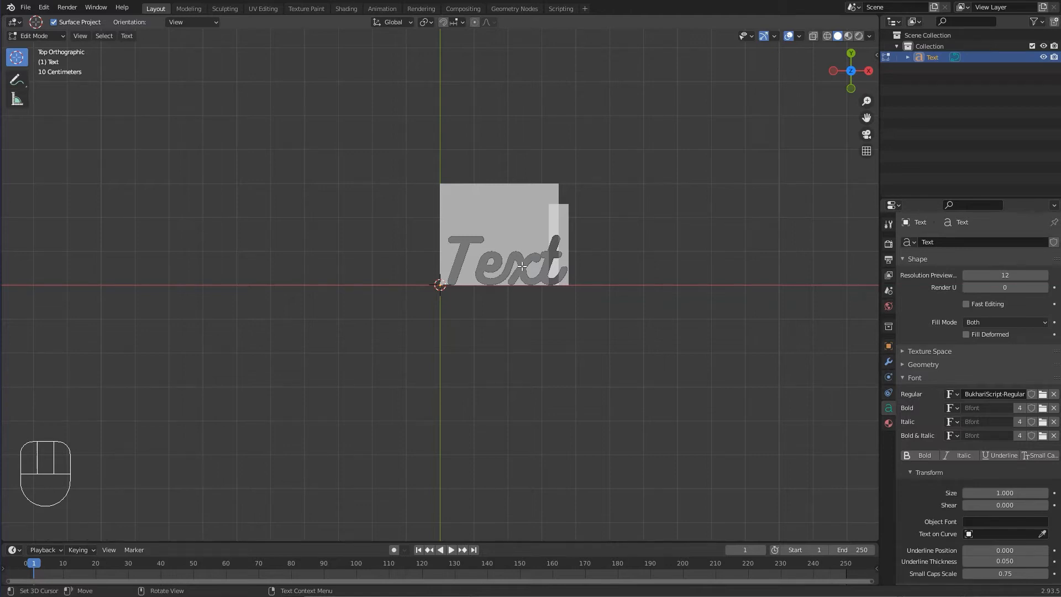
text(Cu)
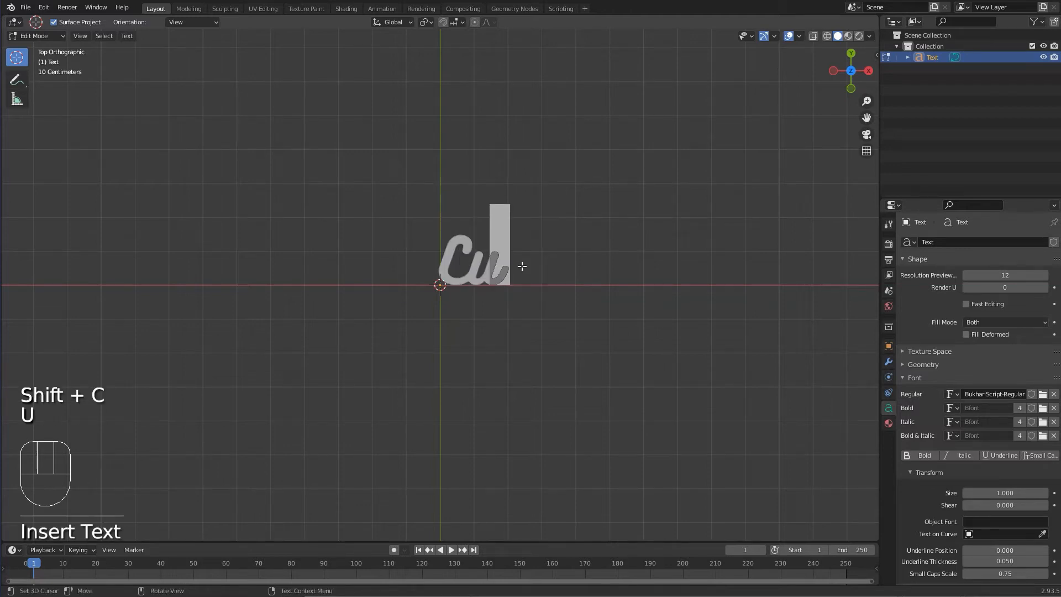
text(rly)
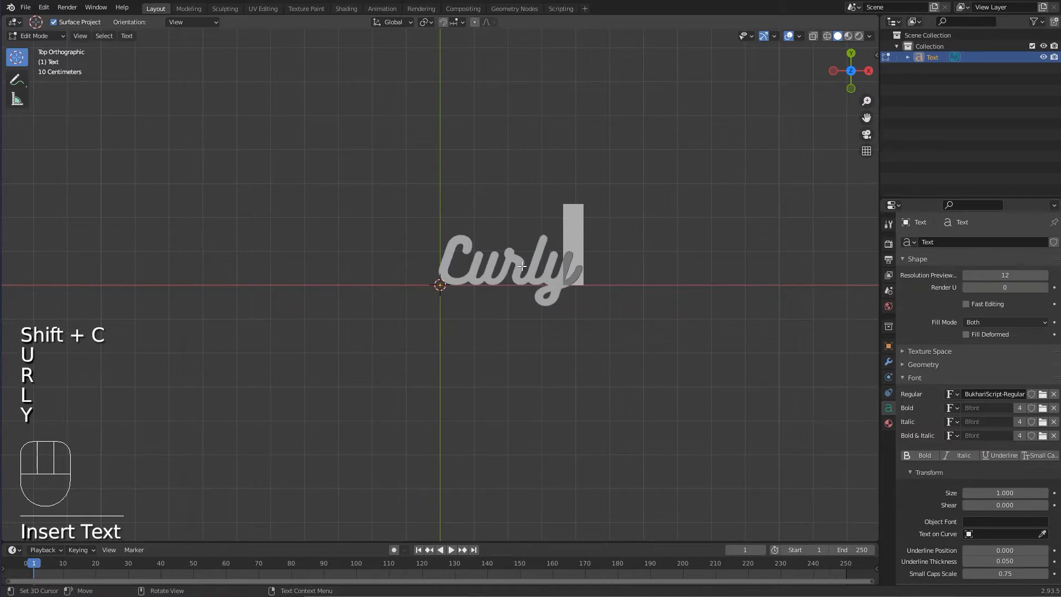
key(Tab)
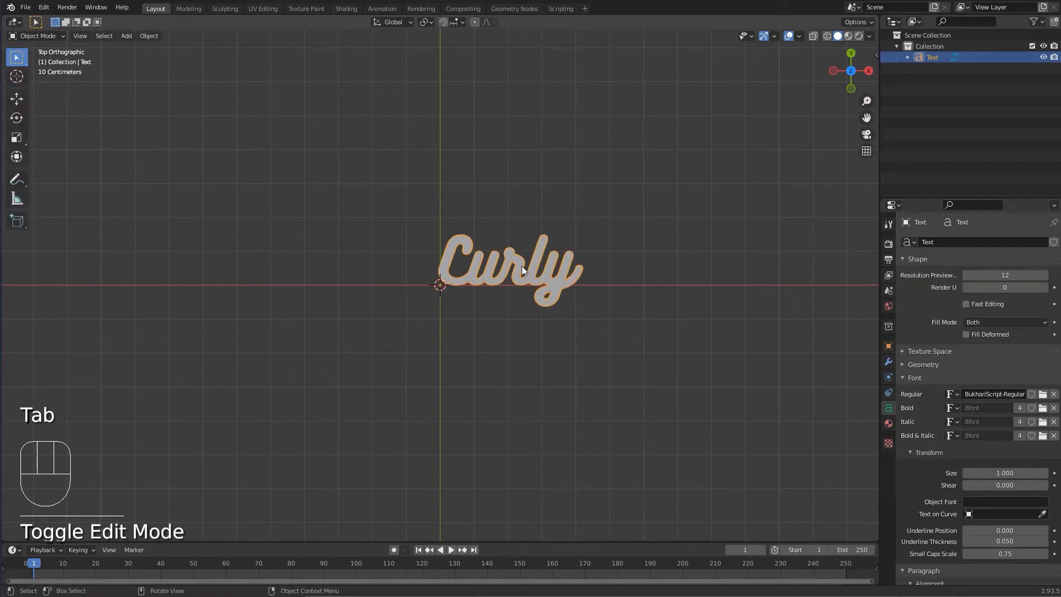
- Try a lower preview resolution of 7 on the text, and set it to 32
click(890, 409)
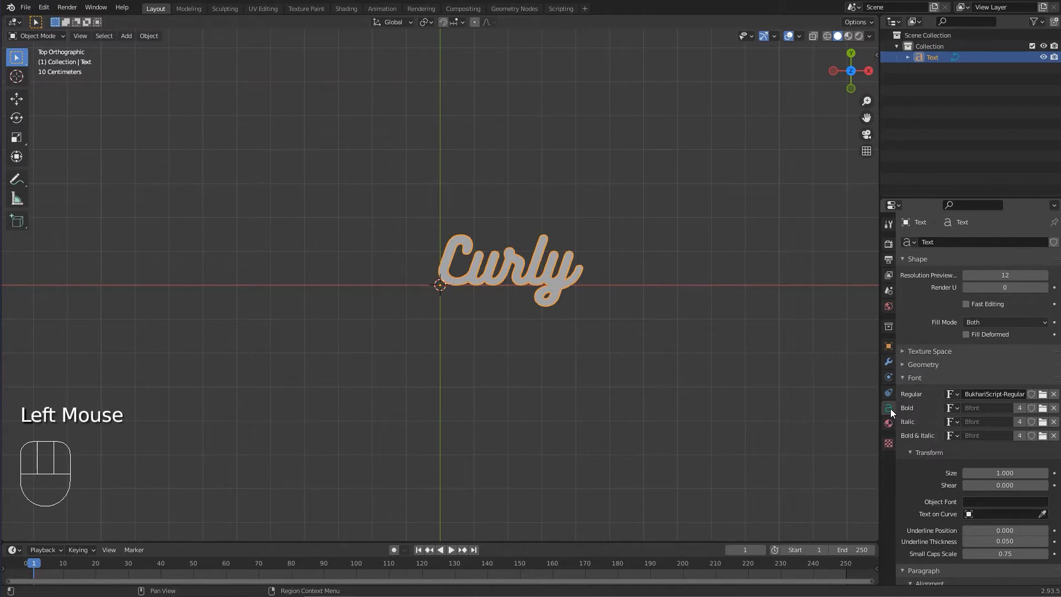
scroll(527, 269, up, 7)
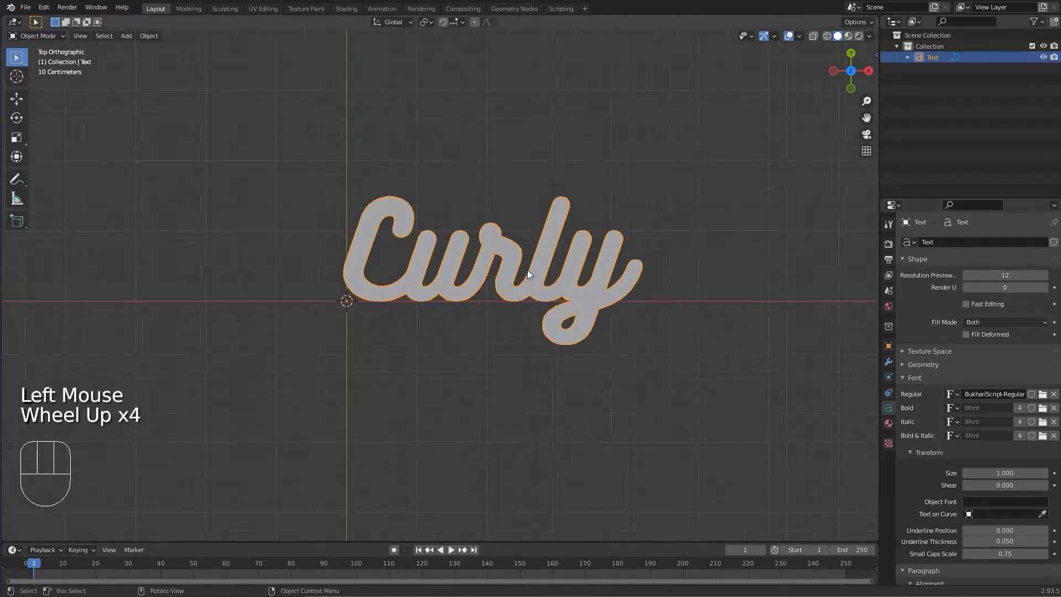
scroll(527, 270, up, 1)
middle_drag(527, 270, 524, 217)
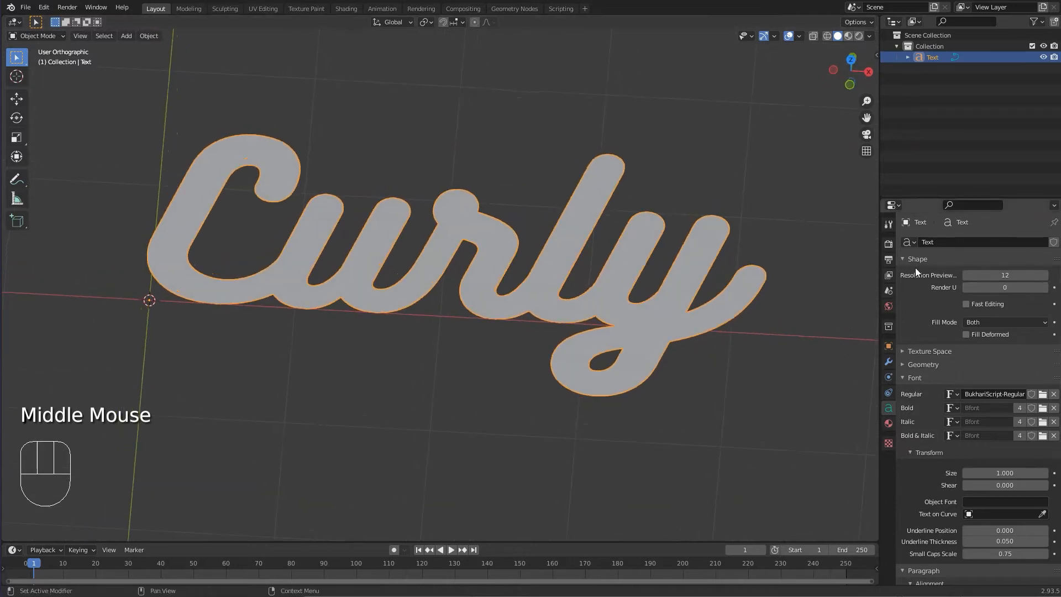
click(1012, 275)
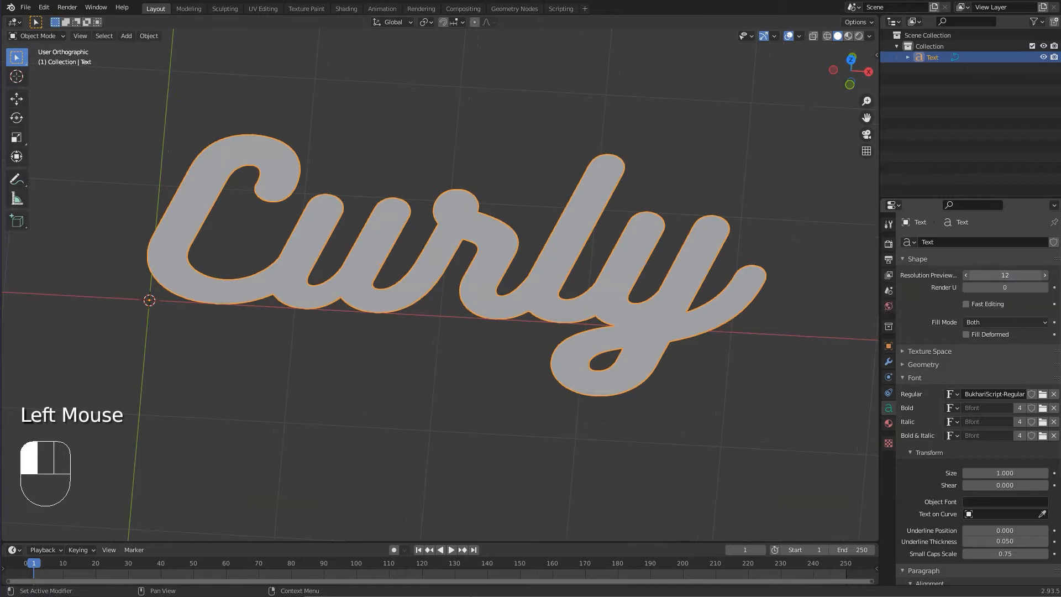
mouse_move(1004, 275)
mouse_down()
mouse_move(986, 275)
mouse_move(1003, 275)
mouse_up()
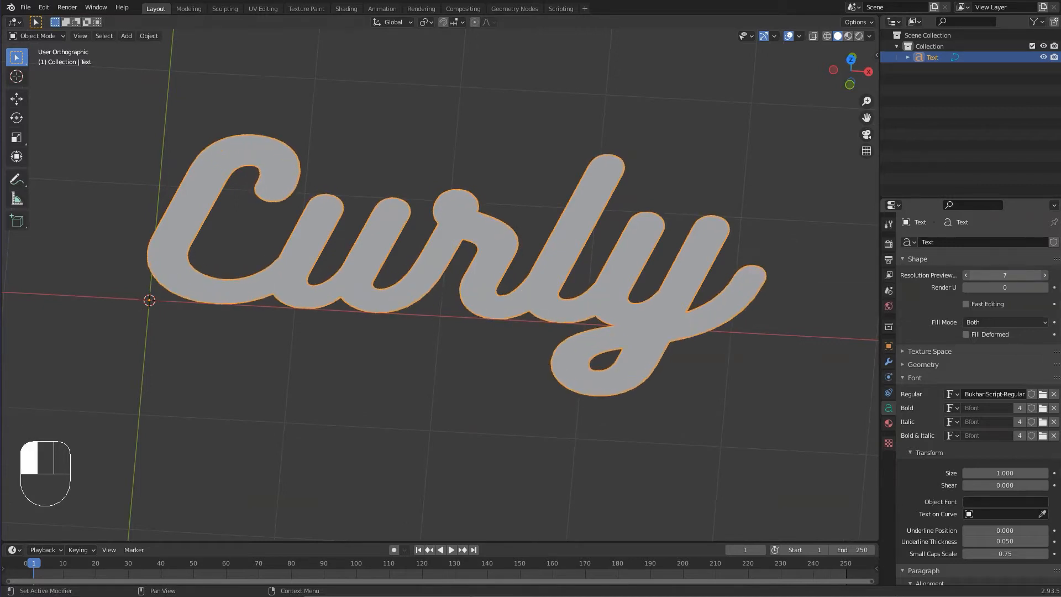
click(1008, 275)
text(32)
key(Return)
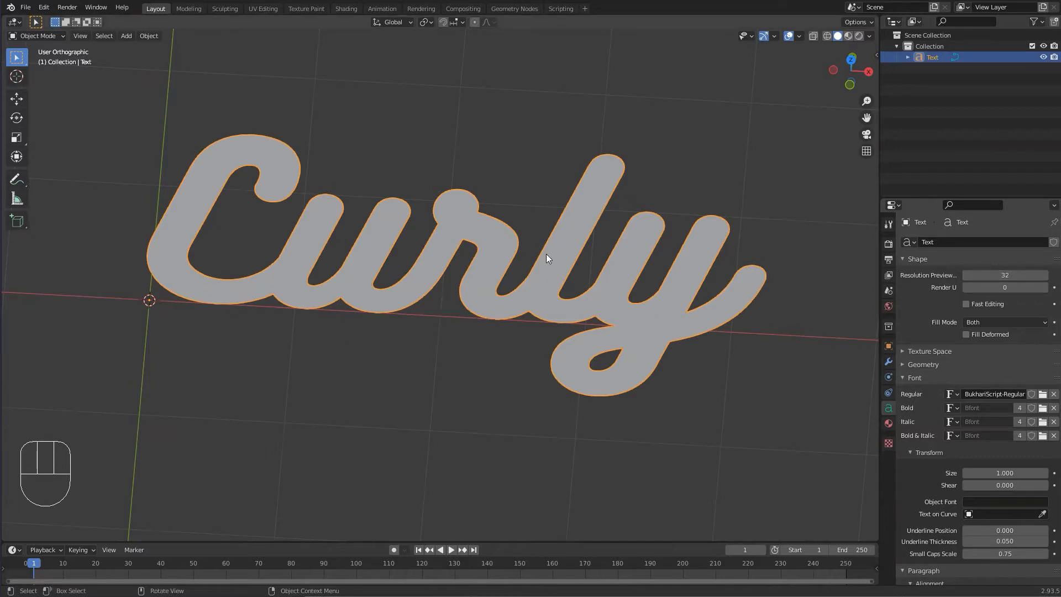
- Set the text's preview resolution to 64 and reveal its geometry settings
click(1005, 276)
text(64)
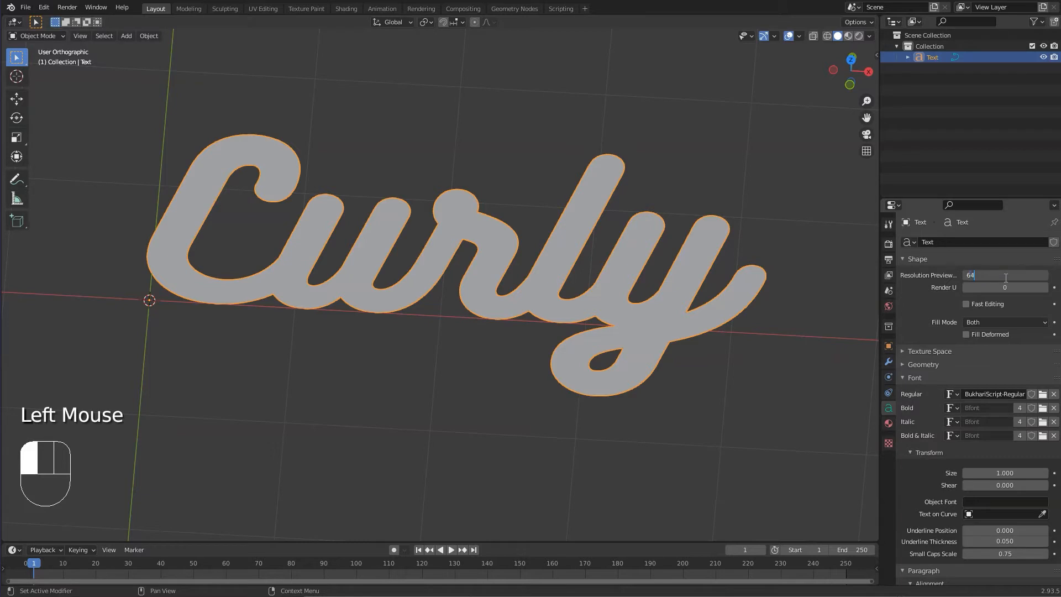
key(Return)
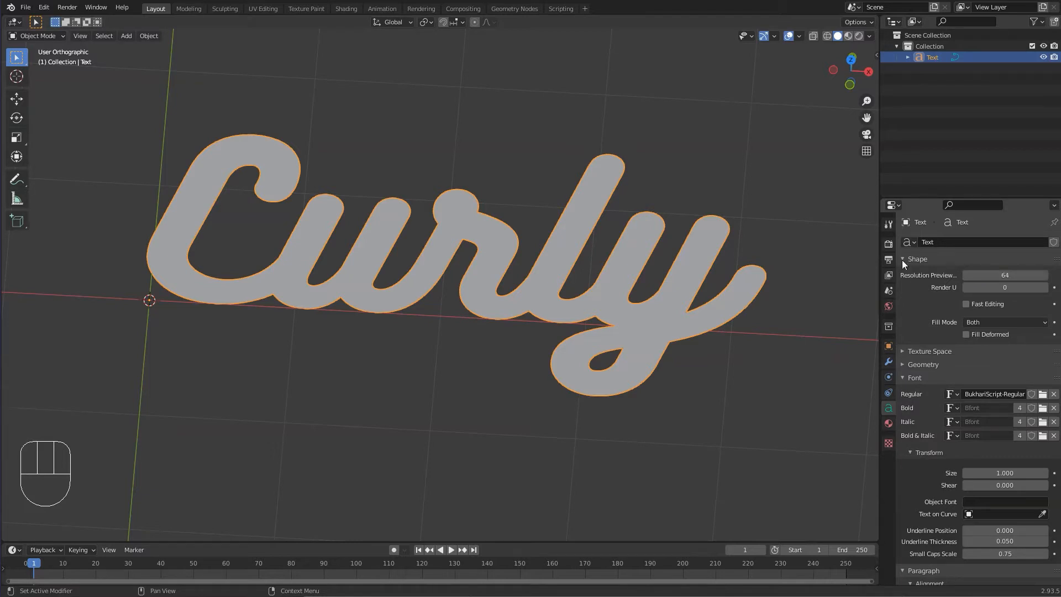
click(902, 259)
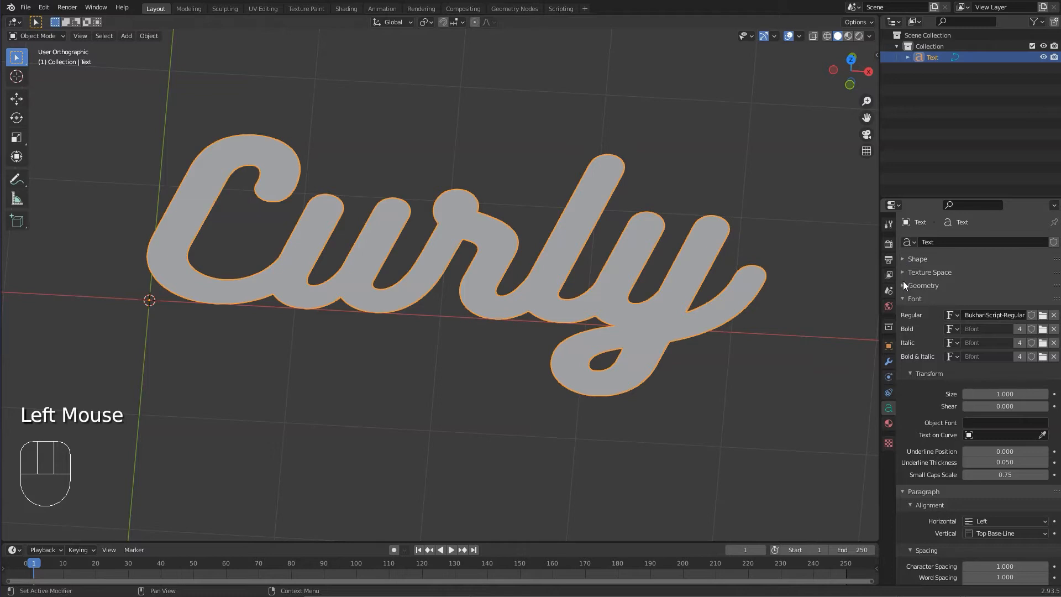
click(903, 285)
click(902, 285)
click(903, 283)
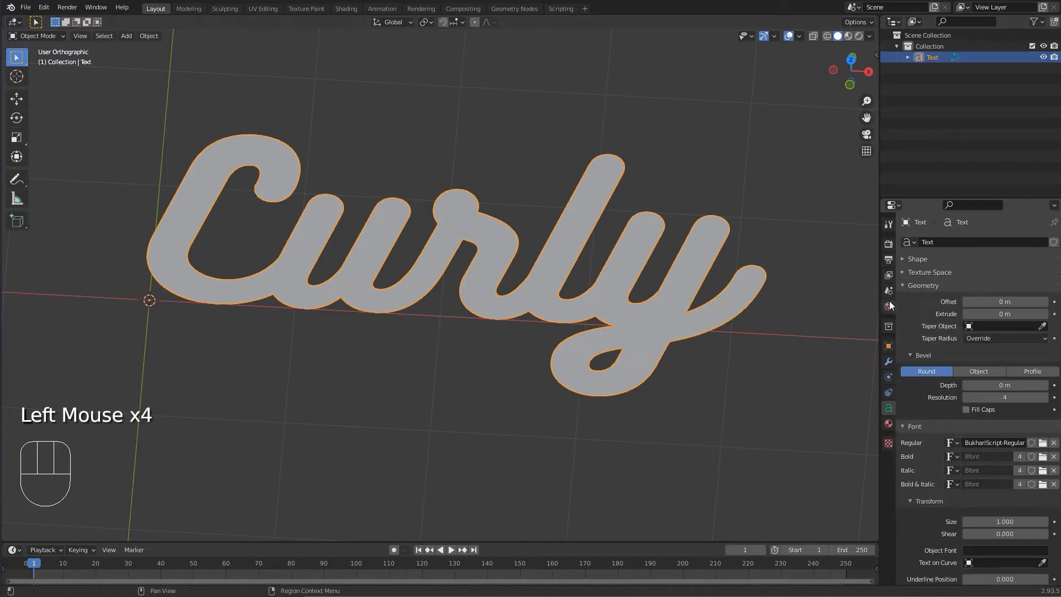
- Try extruding the text by about 0.097 m and reset the extrusion to 0
shift+drag(998, 313, 1056, 313)
click(999, 314)
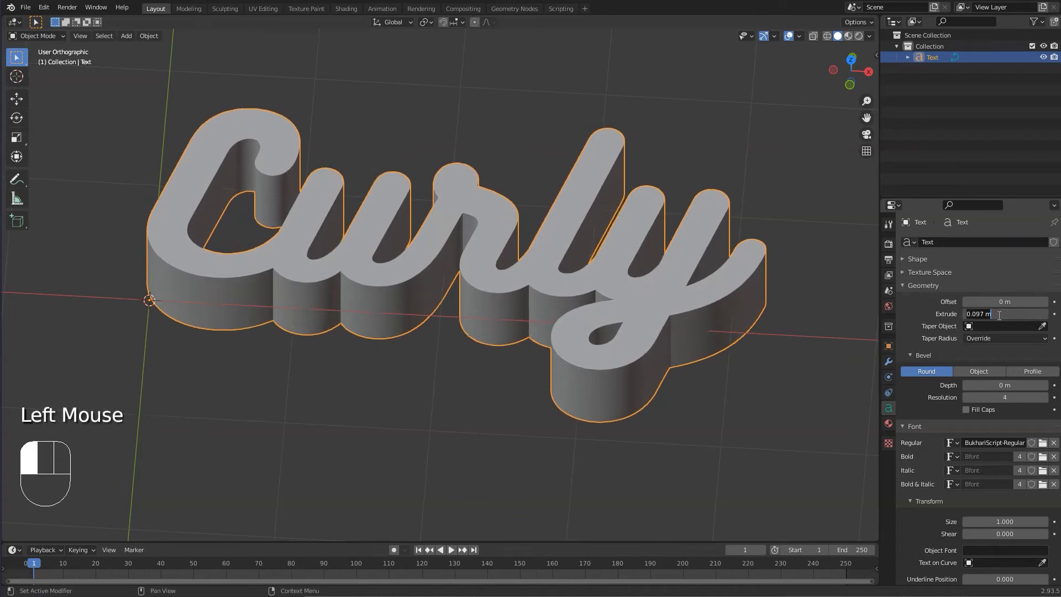
text(0.1)
key(Escape)
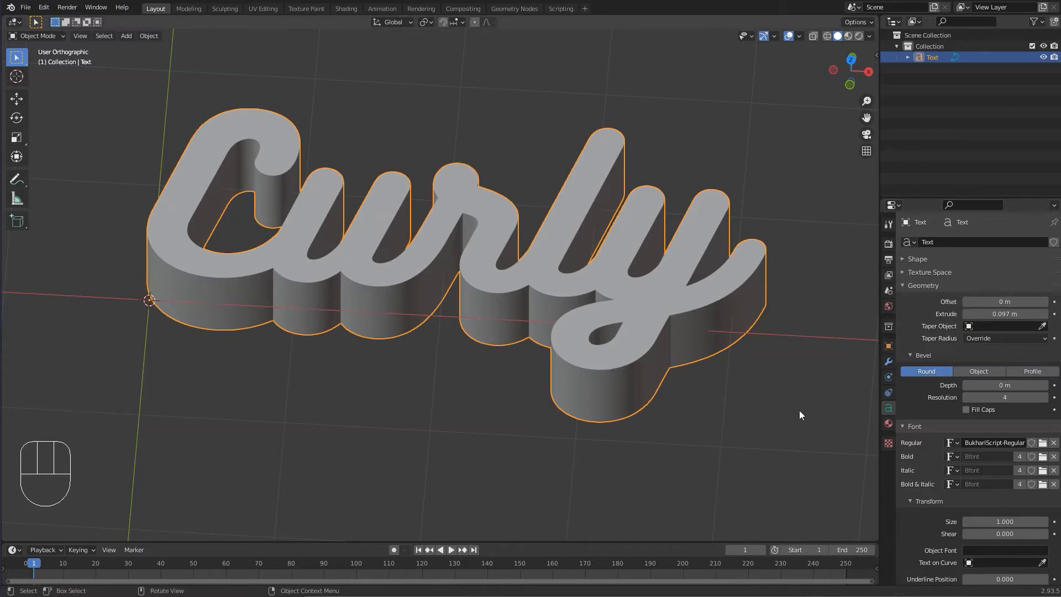
click(994, 314)
text(0)
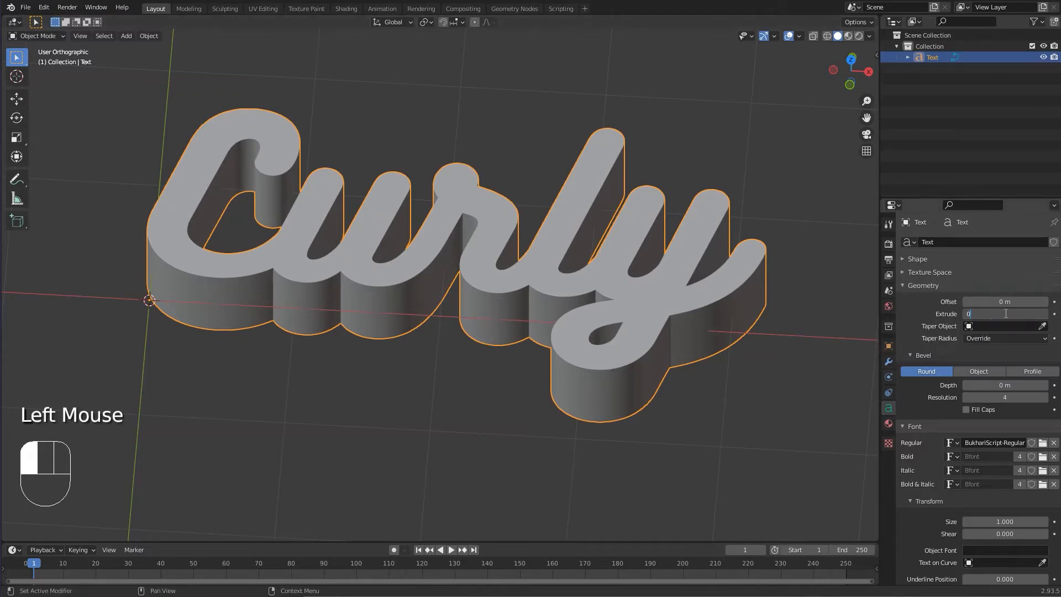
key(Return)
- Apply the scale transform to the Curly text object
click(503, 304)
key(ctrl)
key(ctrl+a)
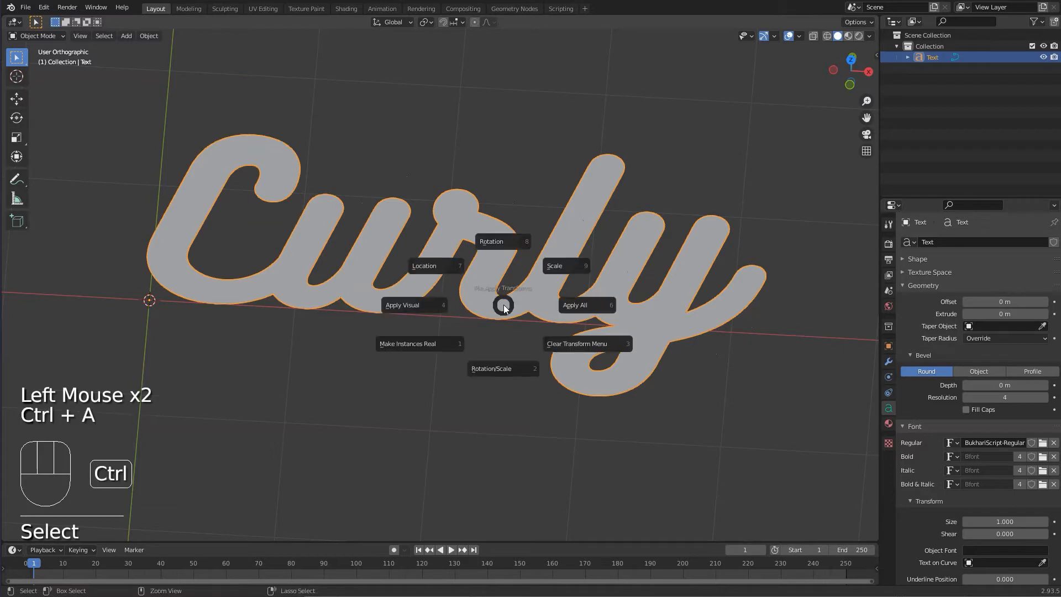
click(560, 273)
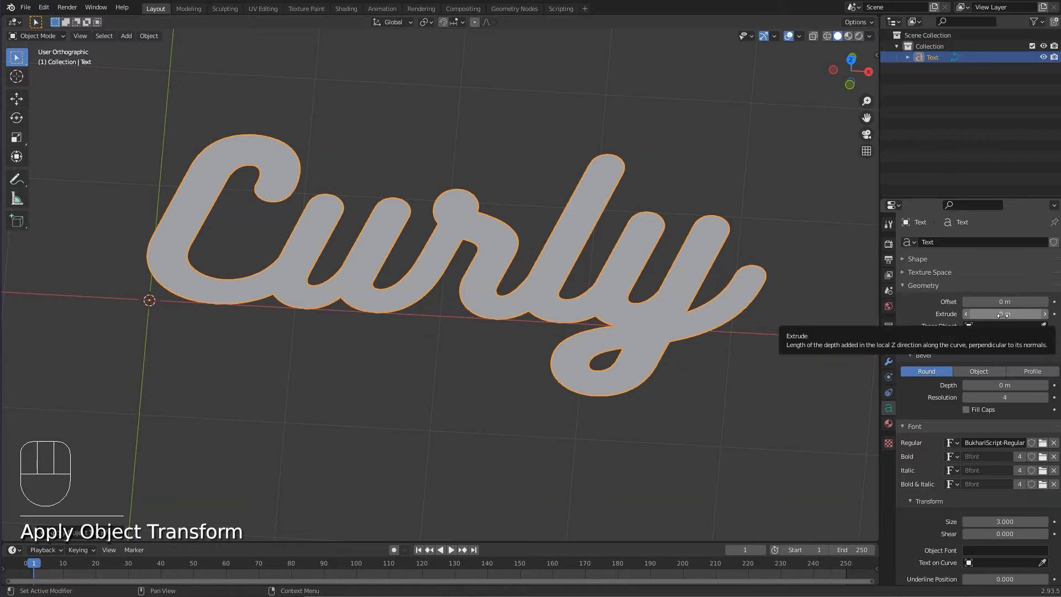
- Try a small extrusion of about 0.024 m on the text, and set it to 0.5 m
shift+drag(1003, 315, 1022, 315)
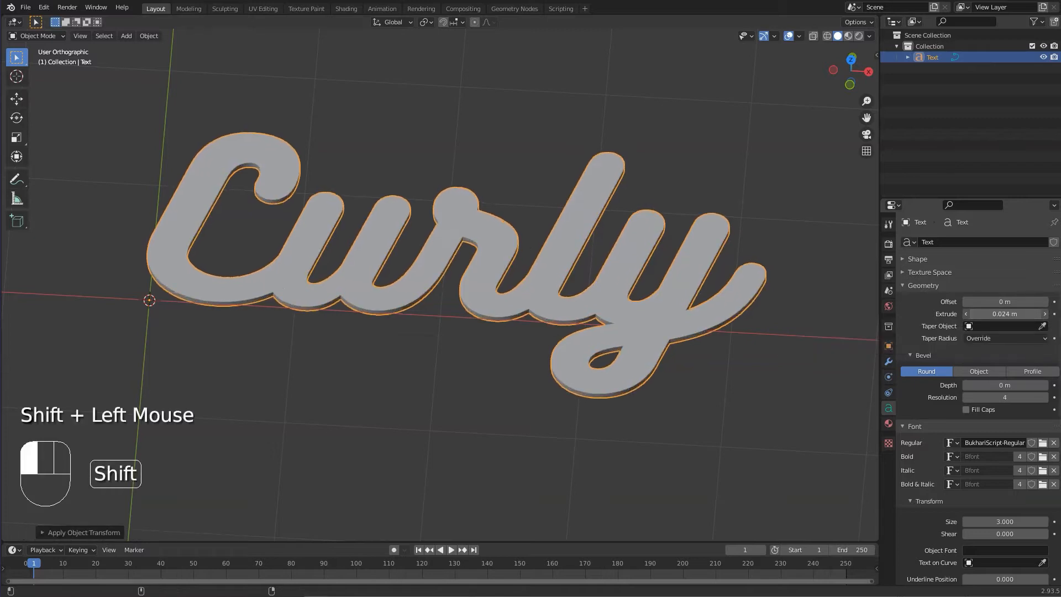
click(1003, 314)
text(0)
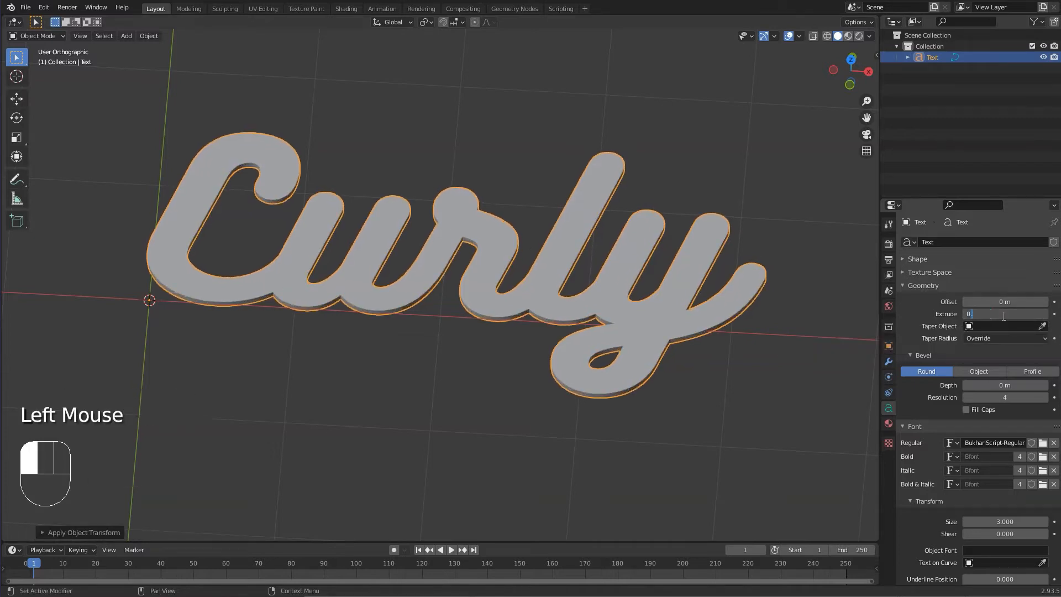
text(.5)
key(Return)
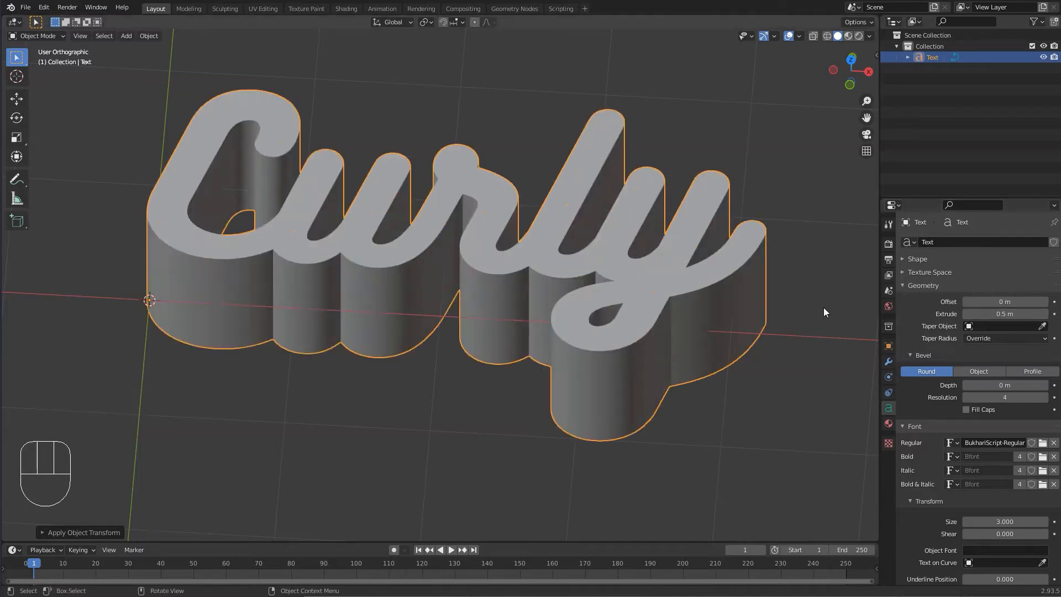
- Set the text's extrusion to 0.25 m
click(993, 314)
text(0.02)
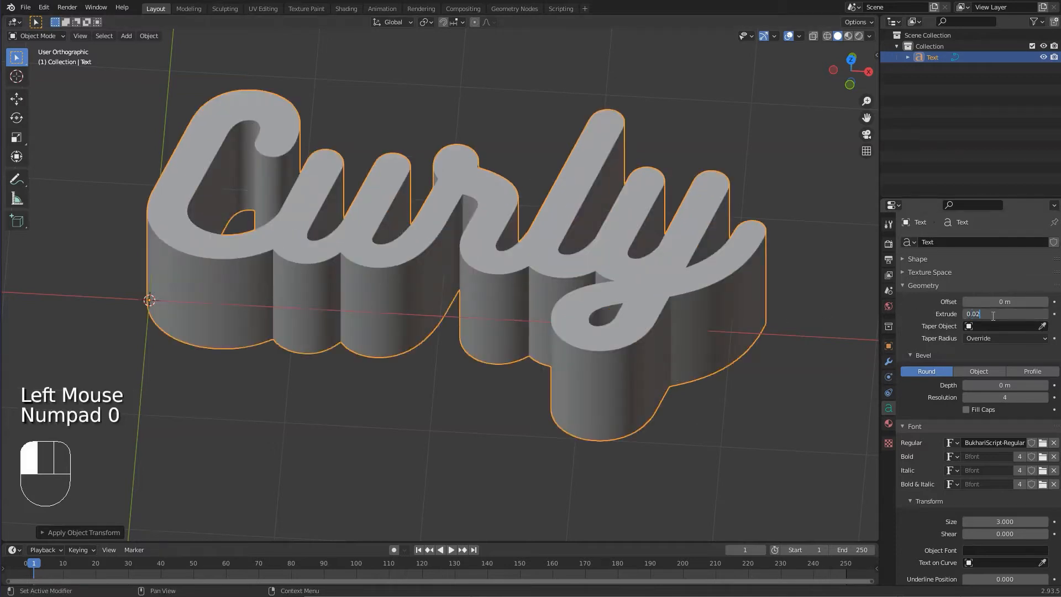
text(5)
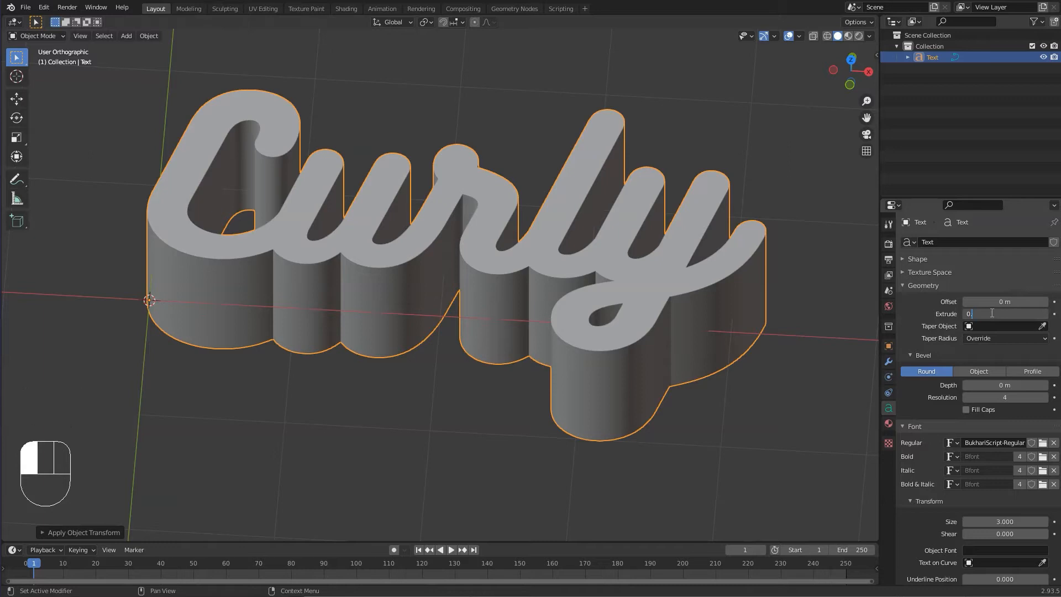
key(Return)
scroll(529, 297, up, 8)
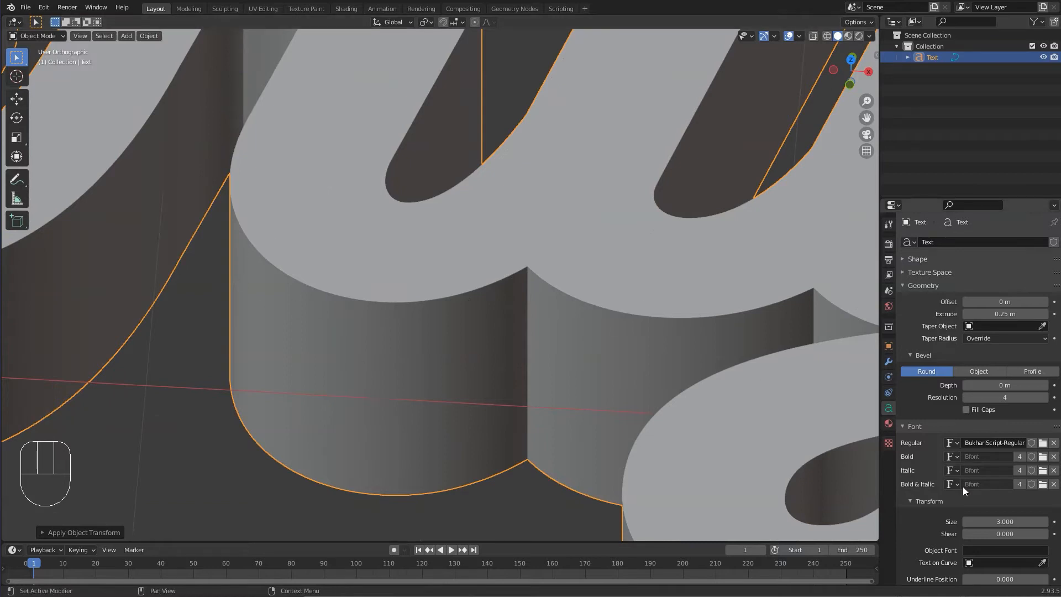
- Set the text's bevel depth to 0.1 m in its geometry settings
click(907, 354)
click(888, 411)
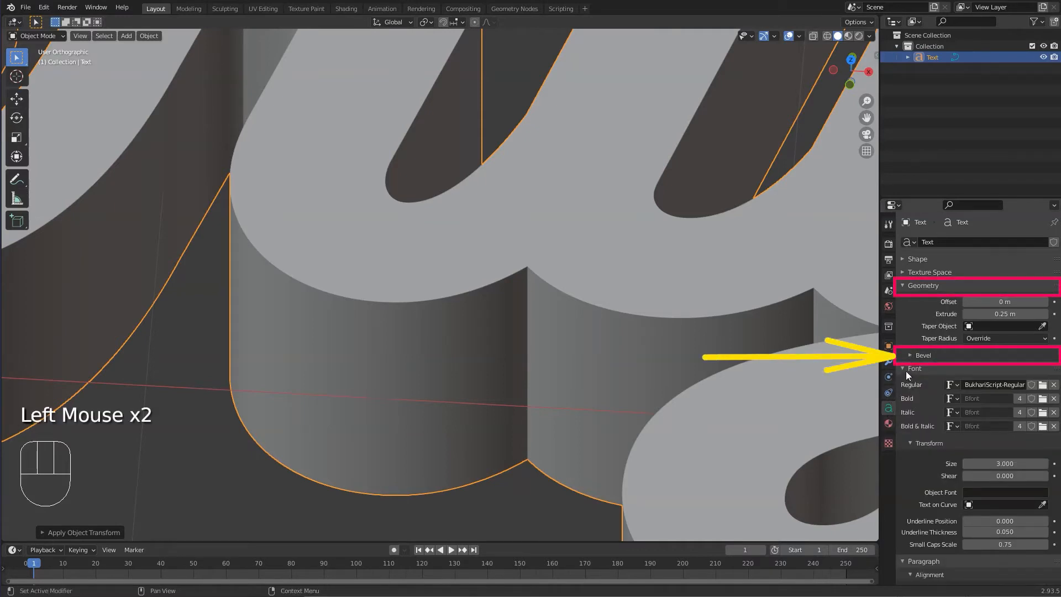
click(907, 354)
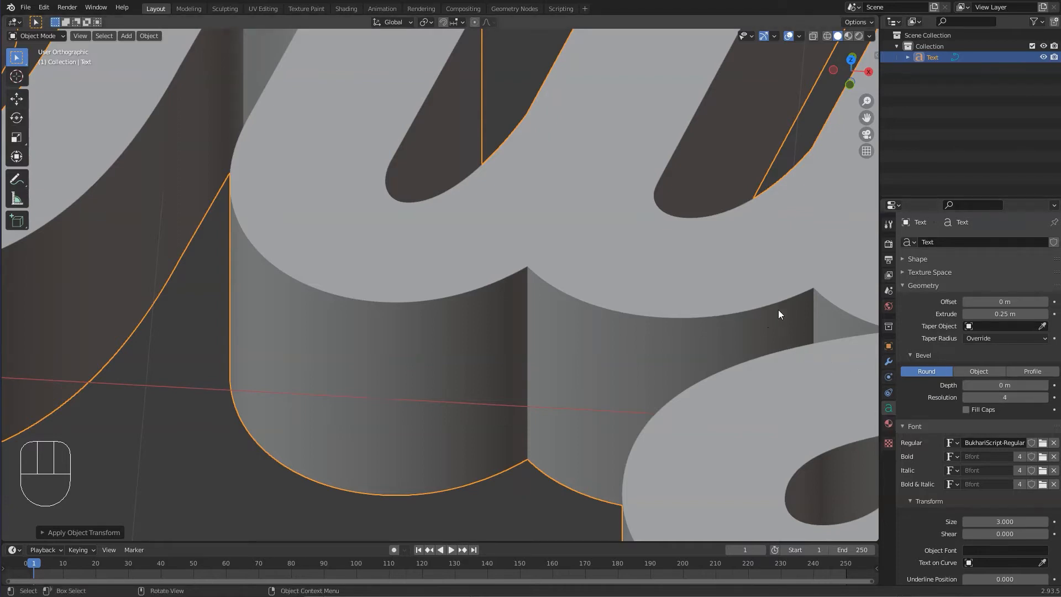
click(997, 385)
text(0.1)
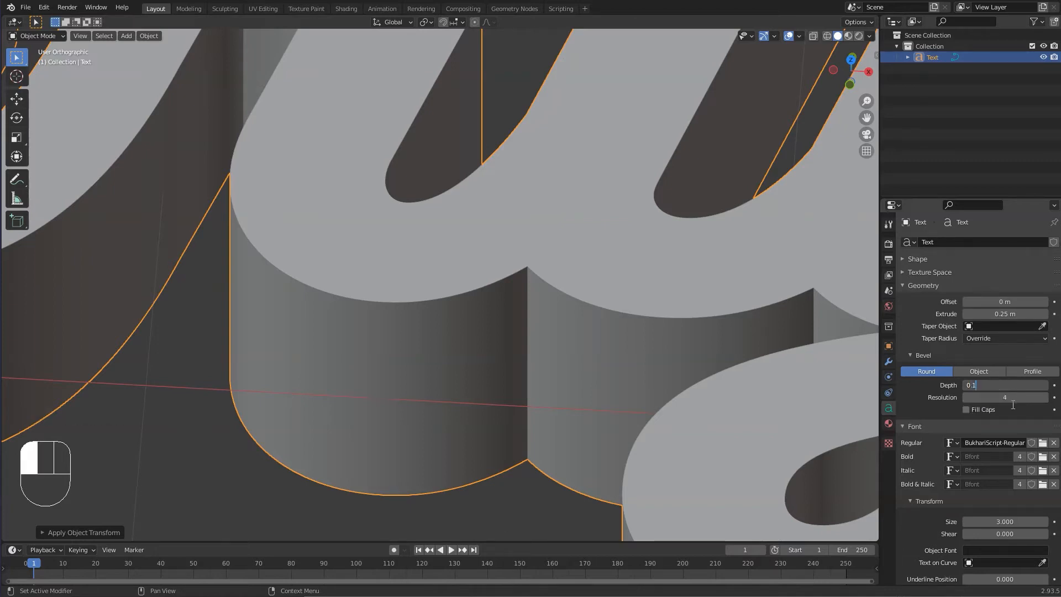
key(Return)
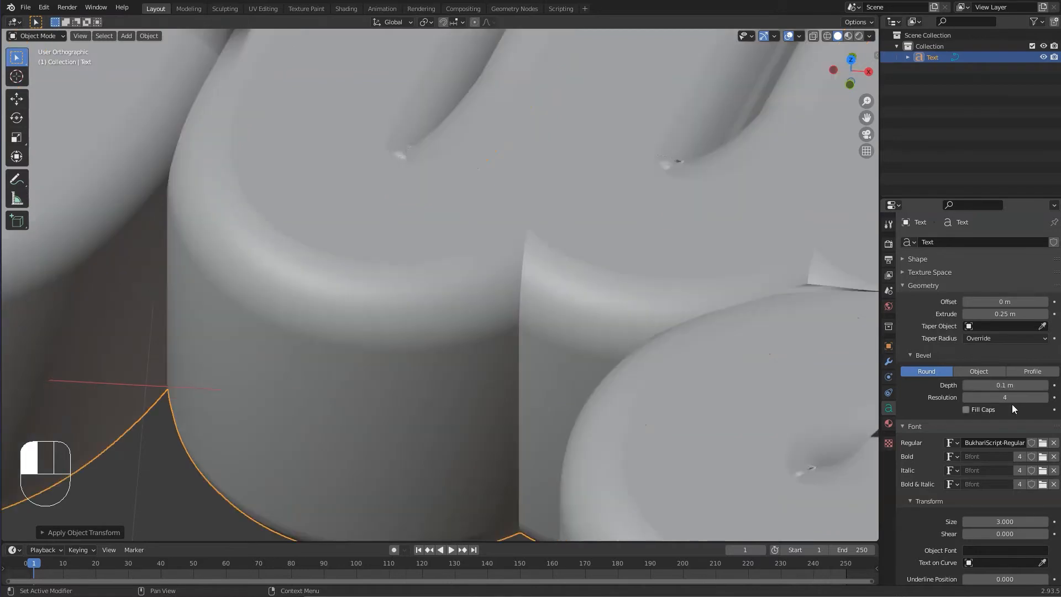
- Divide the text's bevel depth by 5 to make it 0.02 m
click(1021, 385)
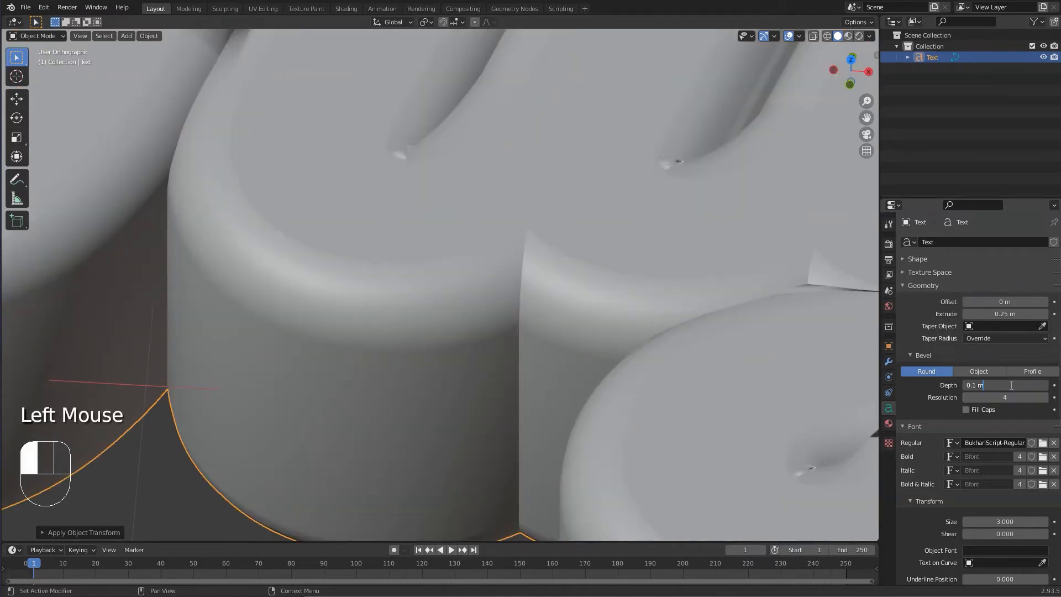
text(/5)
key(Return)
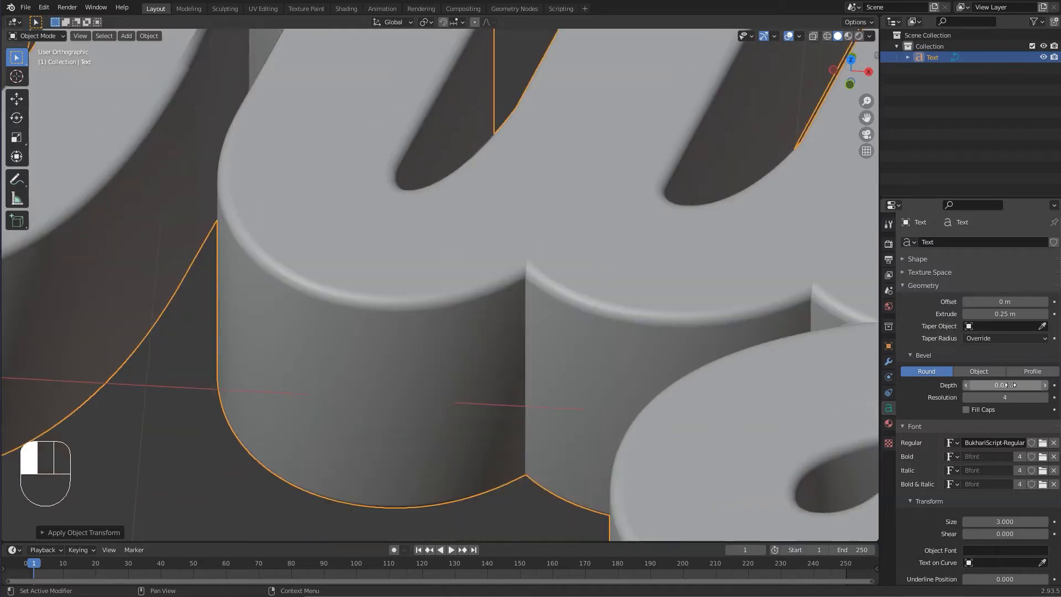
- Halve the text's bevel depth to 0.01 m
scroll(594, 334, down, 6)
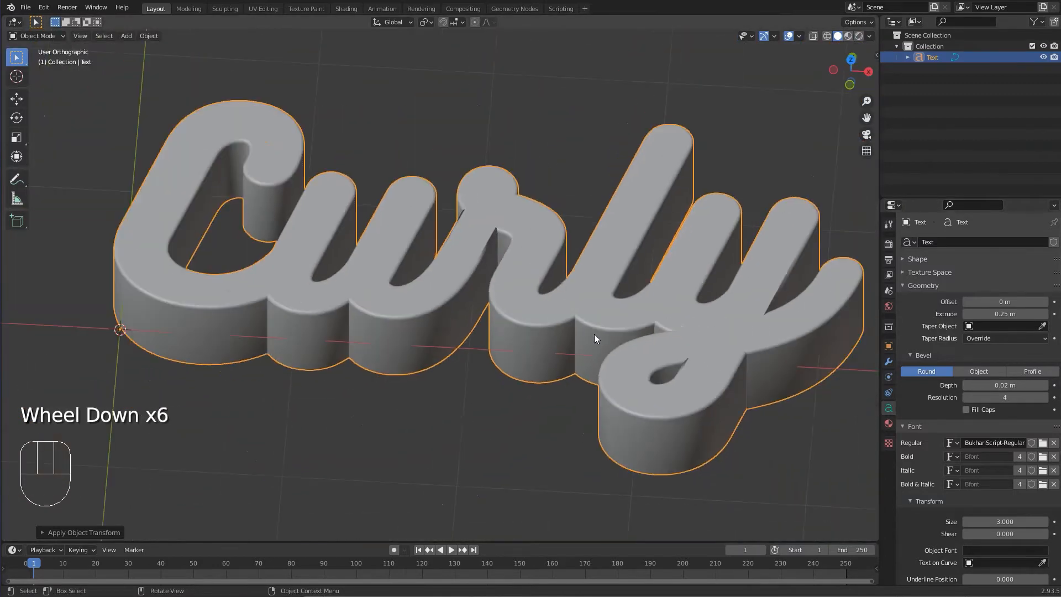
click(1025, 385)
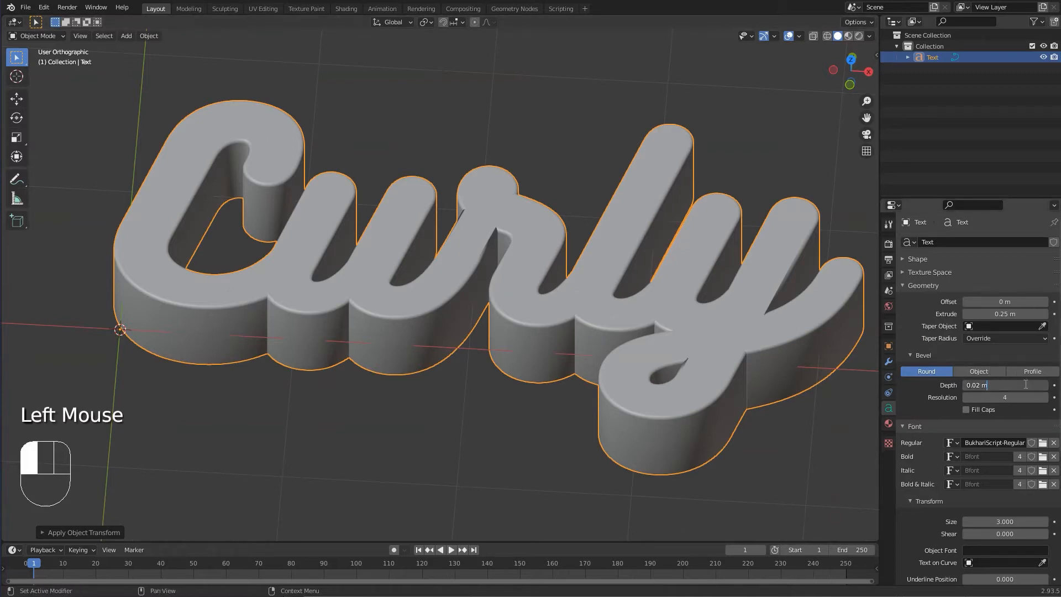
text(/2)
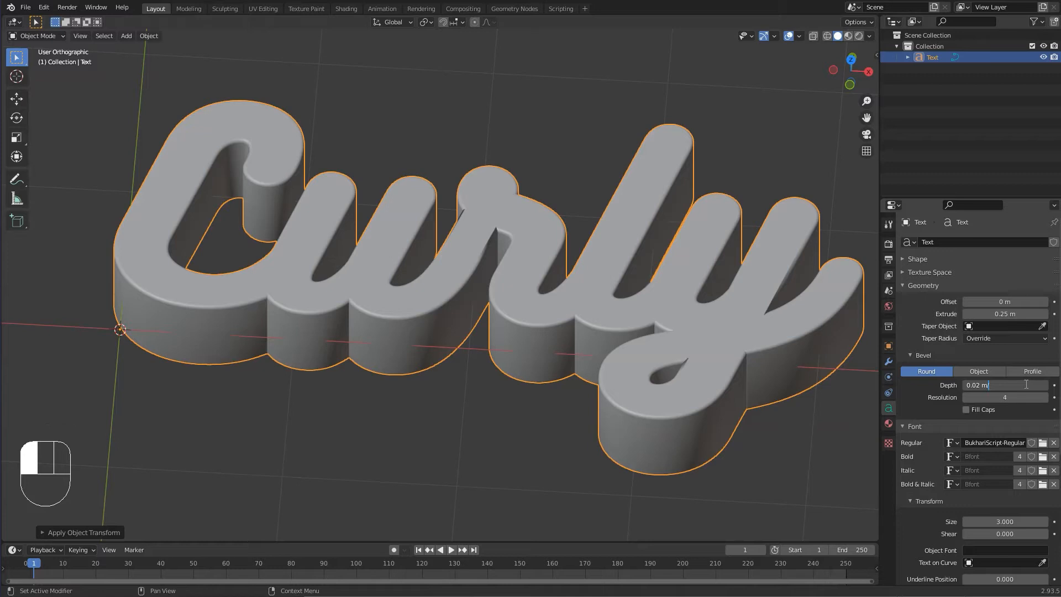
key(Return)
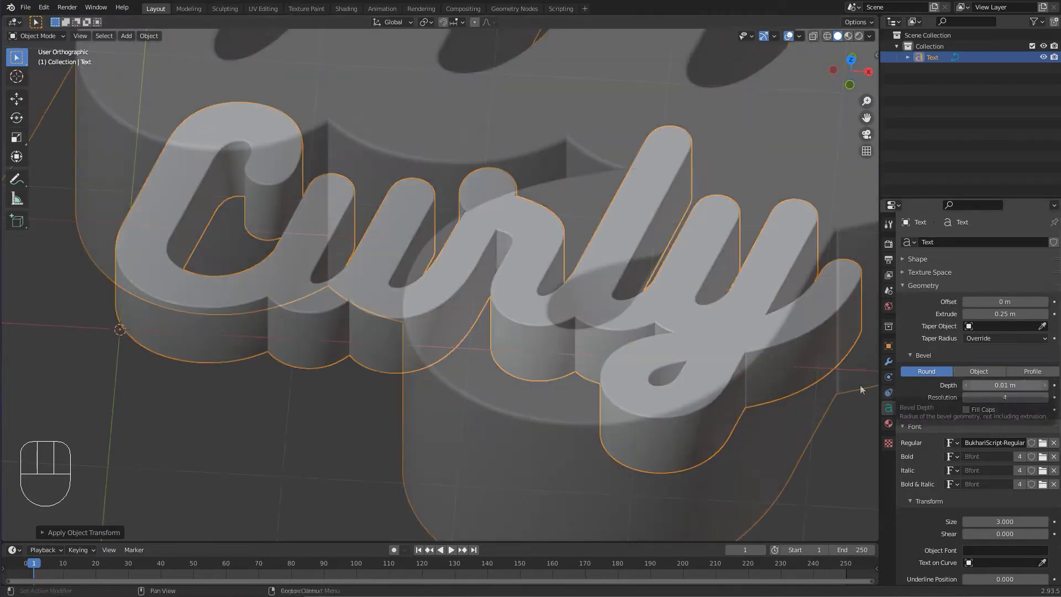
- Examine the sharp corner beside the loop of the y and set the bevel depth to 0.0075 m
click(1023, 385)
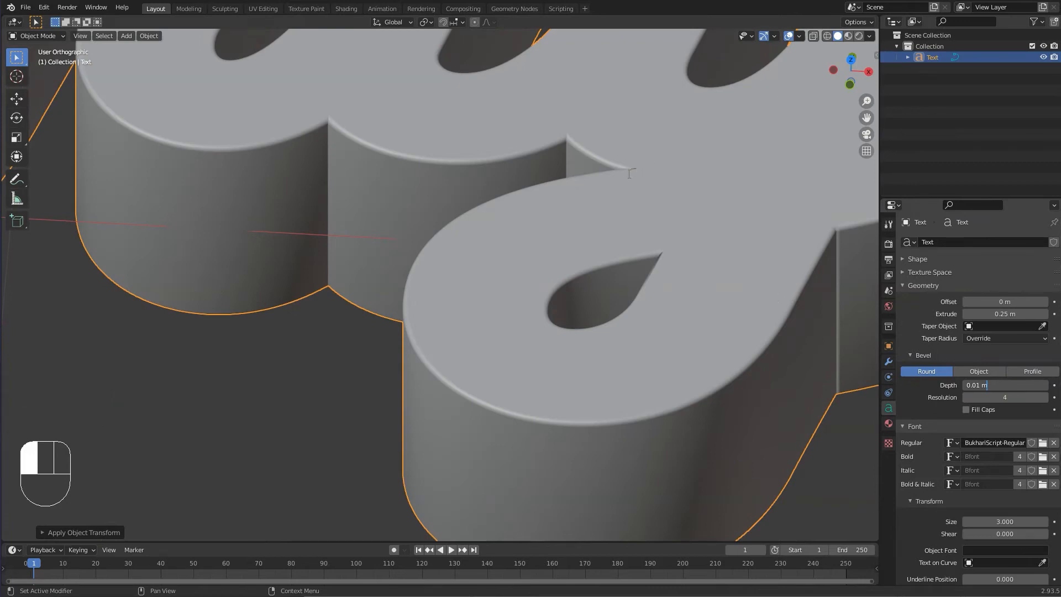
click(914, 400)
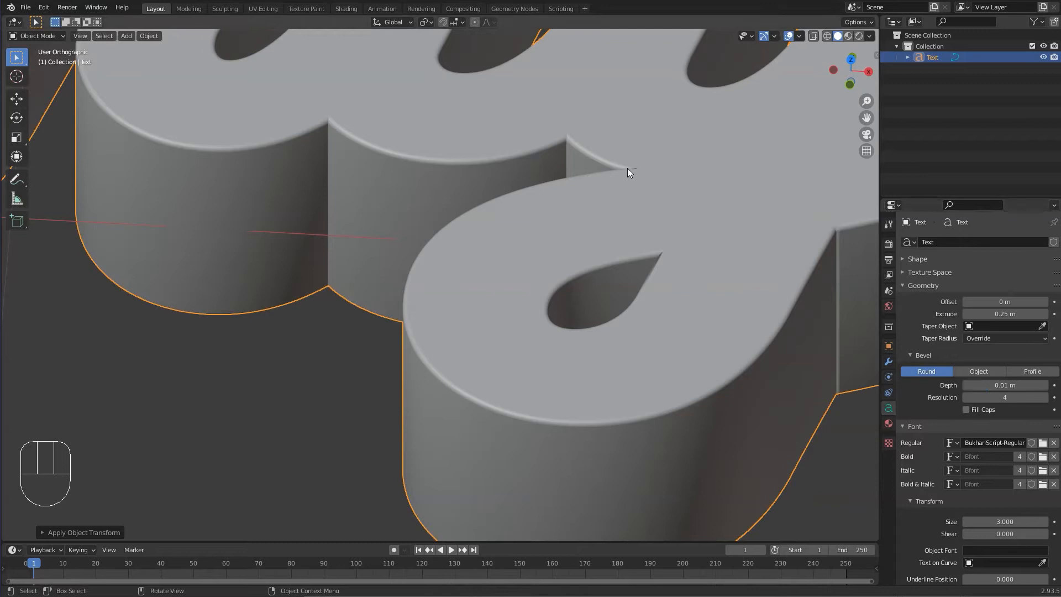
scroll(646, 166, up, 6)
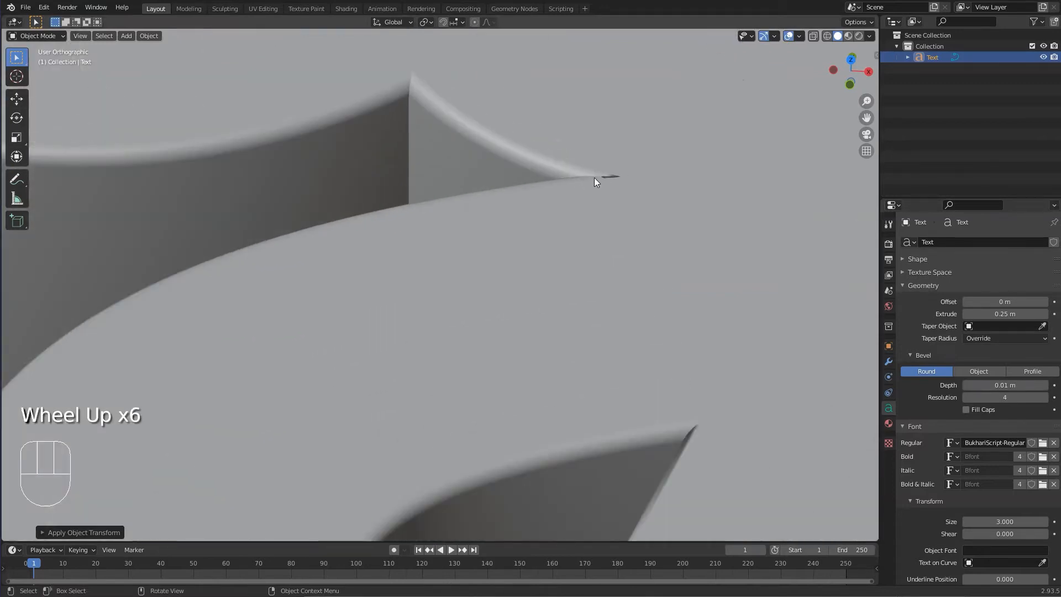
middle_drag(601, 174, 625, 171)
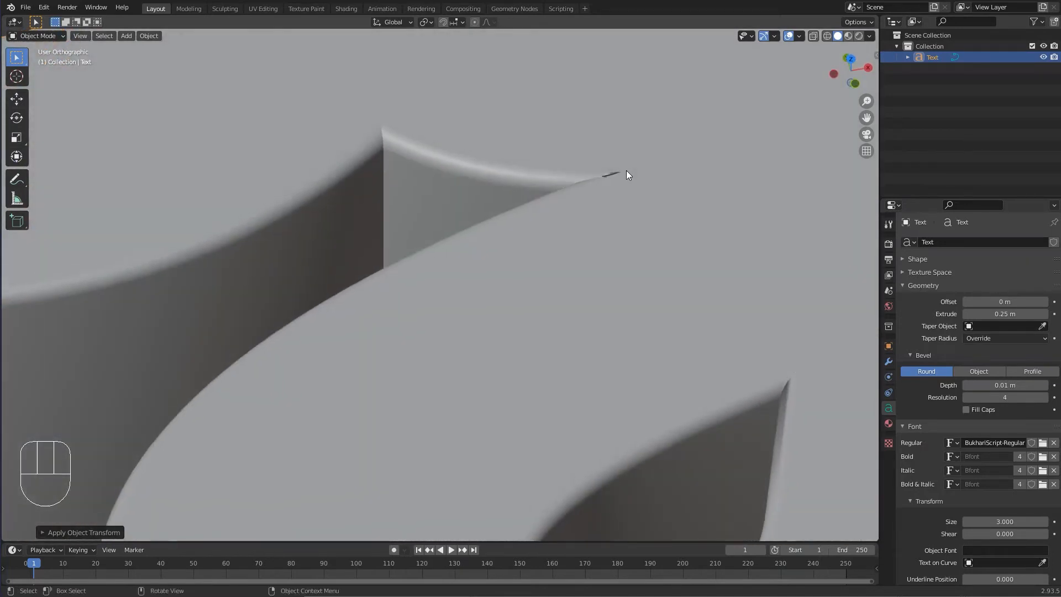
click(1014, 387)
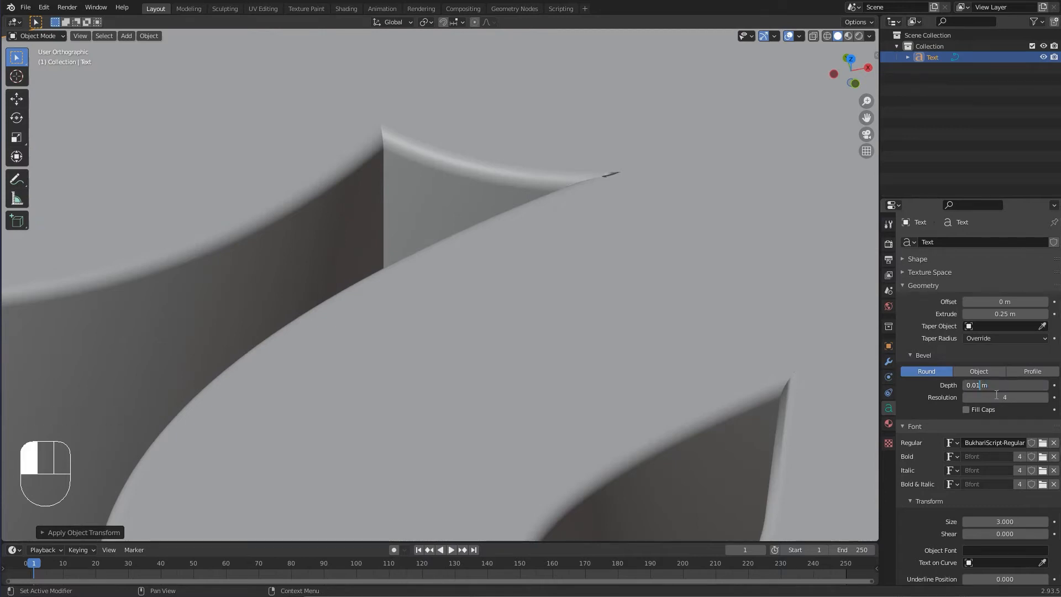
text(075)
key(Return)
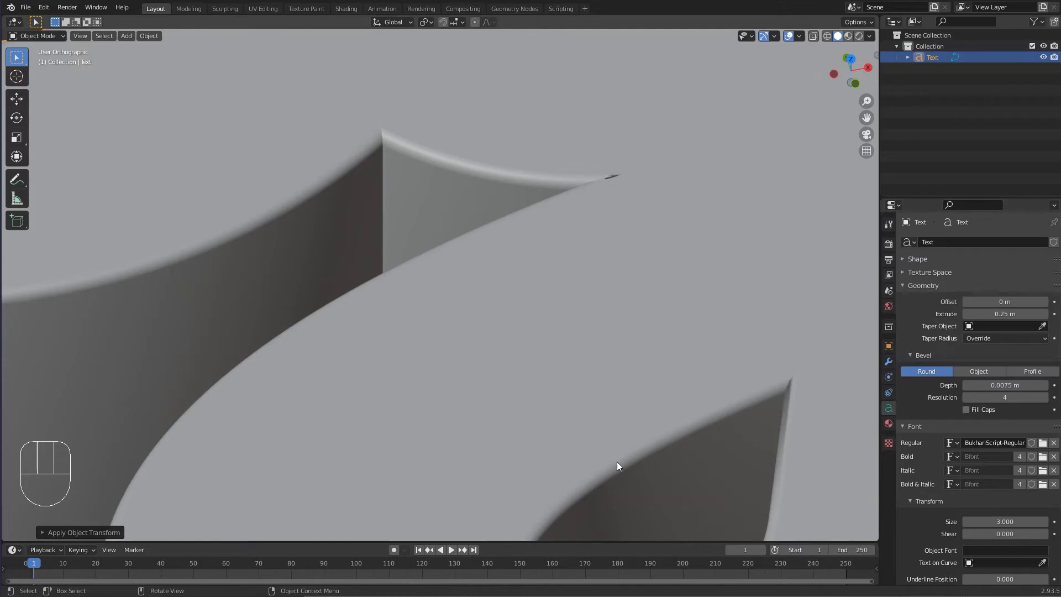
- Set the text's bevel resolution to 1
click(1006, 397)
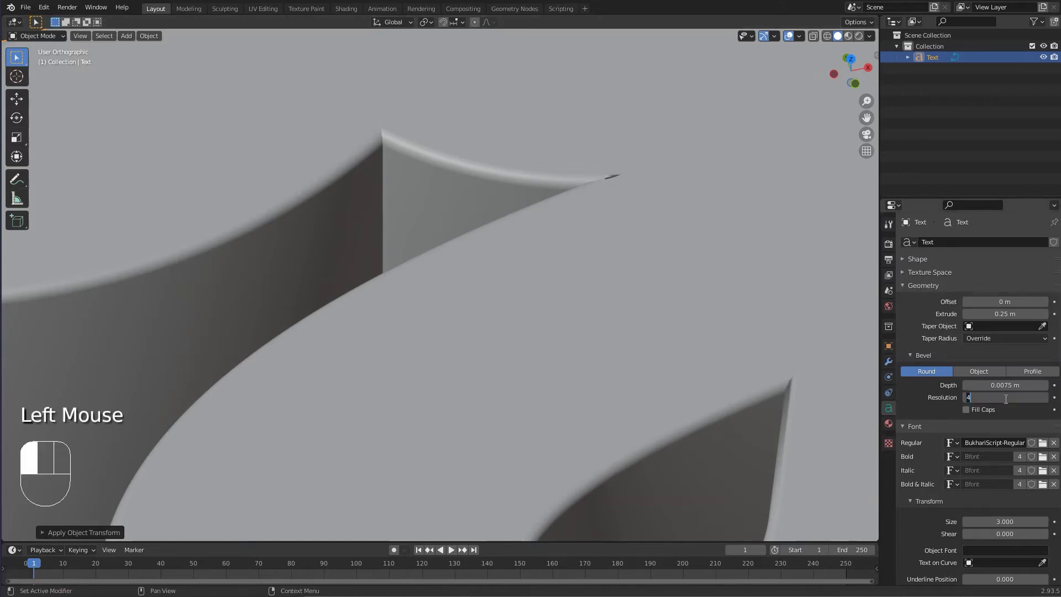
text(1)
key(Return)
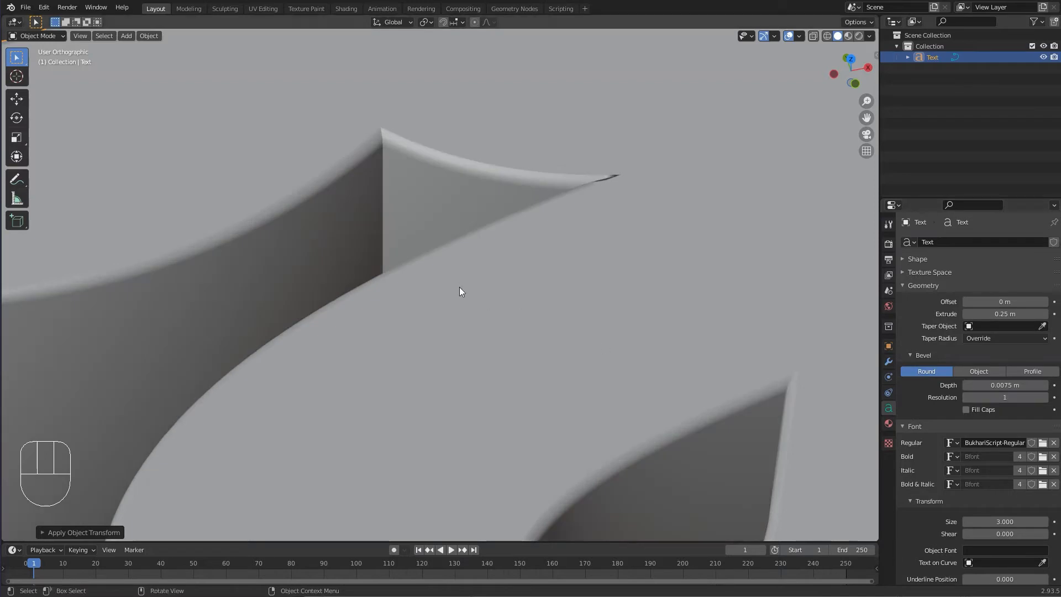
- Switch the text's bevel type to Profile and examine the bevelled edges from the side
scroll(489, 313, down, 9)
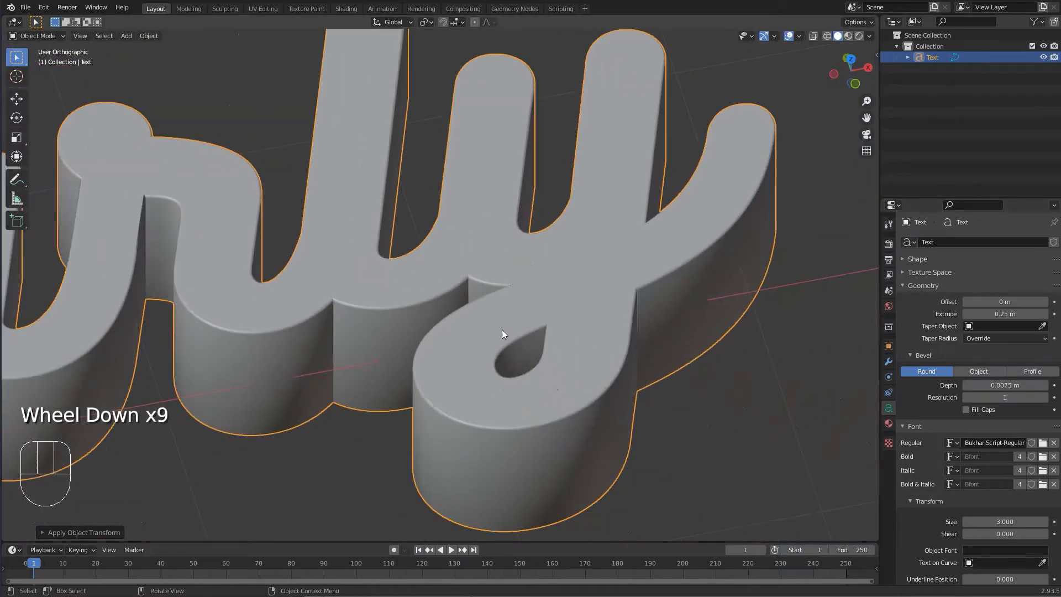
mouse_move(559, 431)
middle_down()
mouse_move(528, 427)
mouse_move(522, 384)
mouse_move(550, 422)
middle_up()
scroll(550, 422, up, 7)
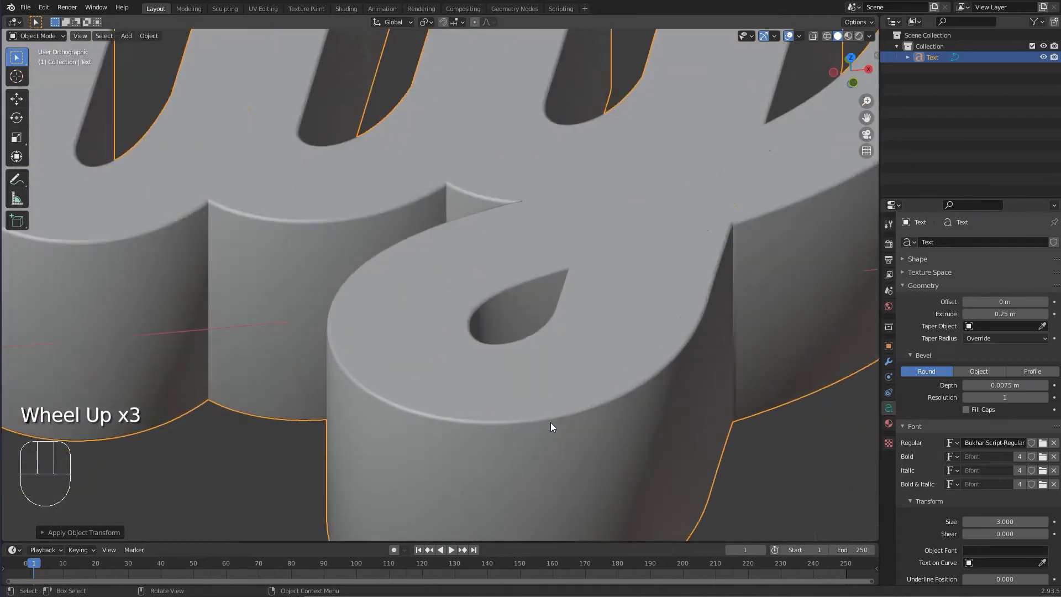
click(1030, 372)
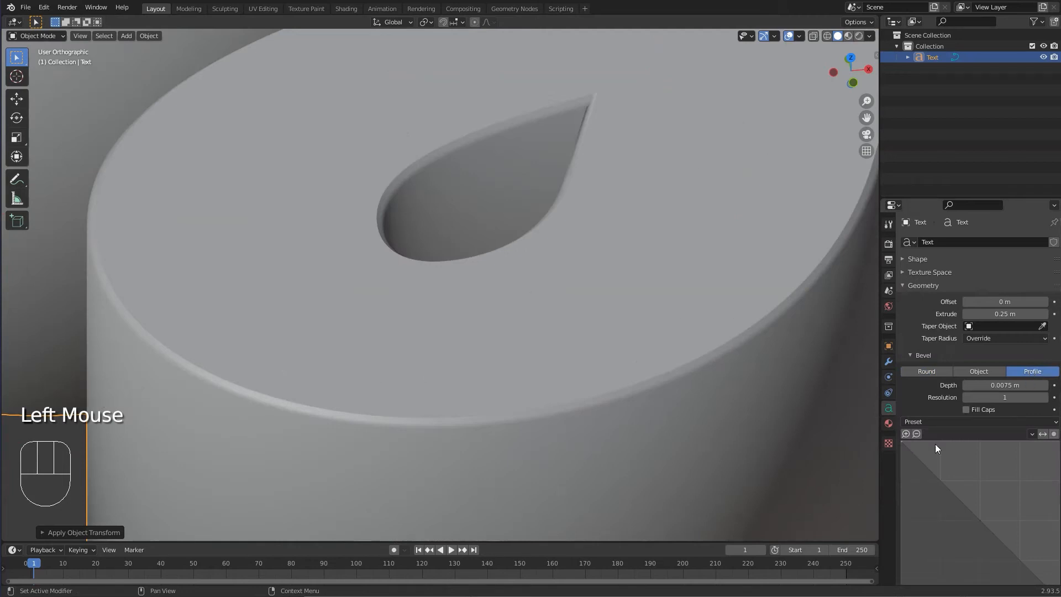
click(993, 422)
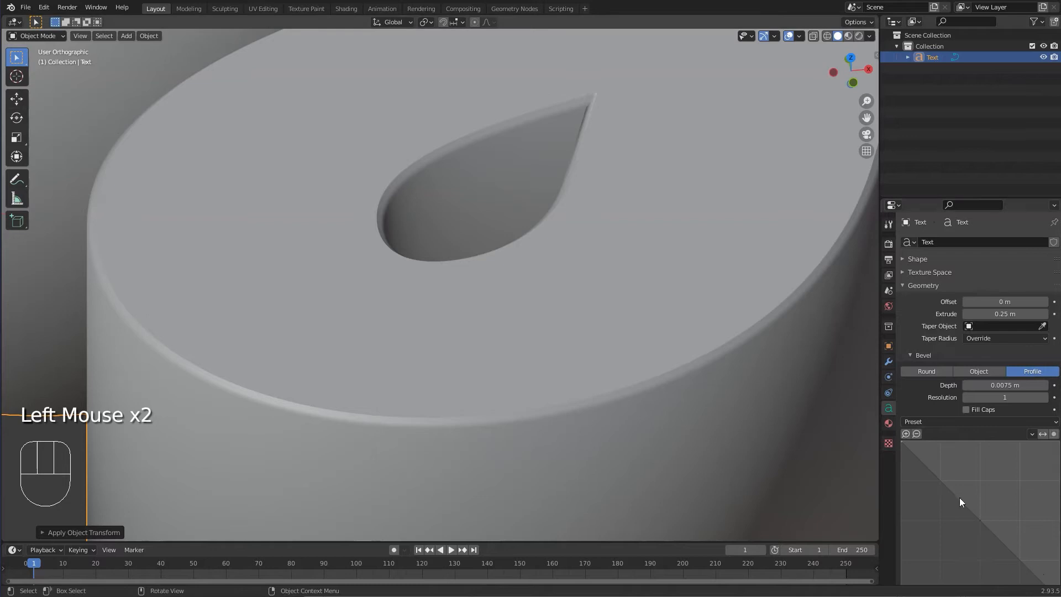
middle_drag(475, 420, 407, 366)
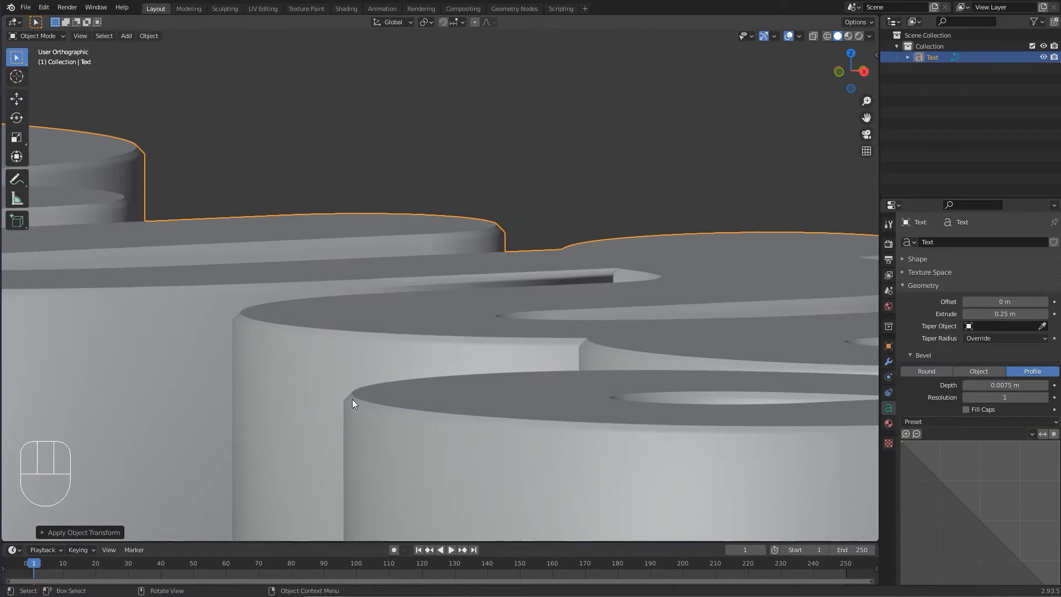
scroll(352, 399, up, 6)
scroll(353, 399, up, 2)
scroll(353, 399, down, 3)
middle_drag(353, 398, 467, 220)
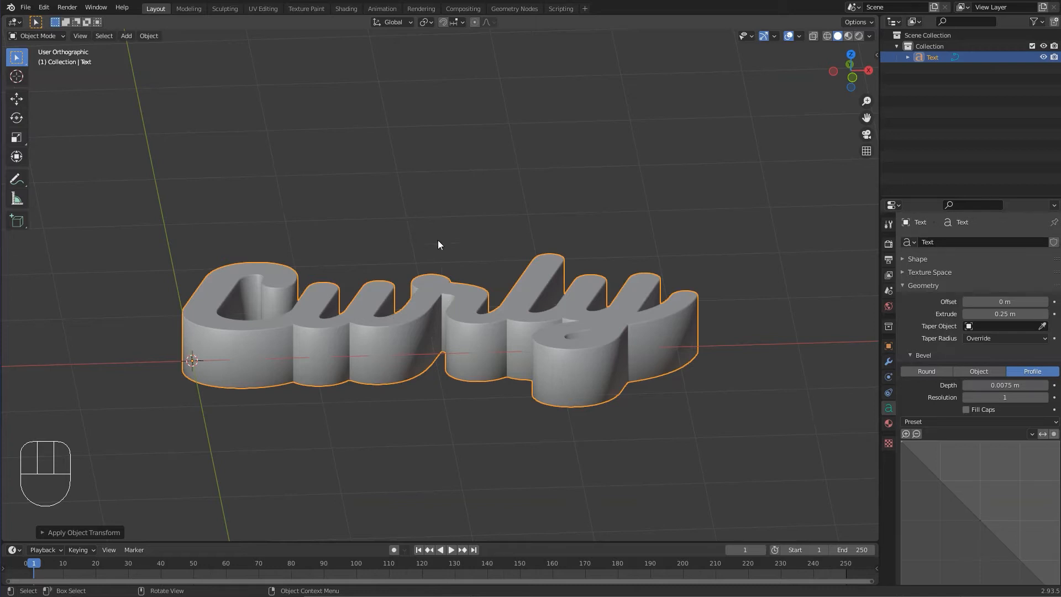
- Search for the convert command and convert the Curly text object to a mesh
key(F3)
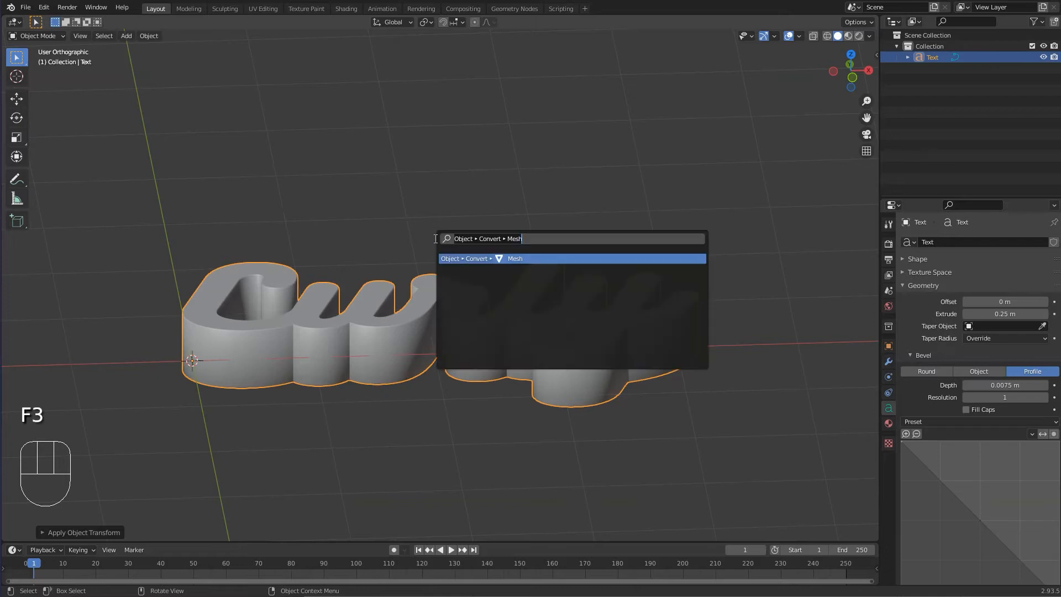
text(convert)
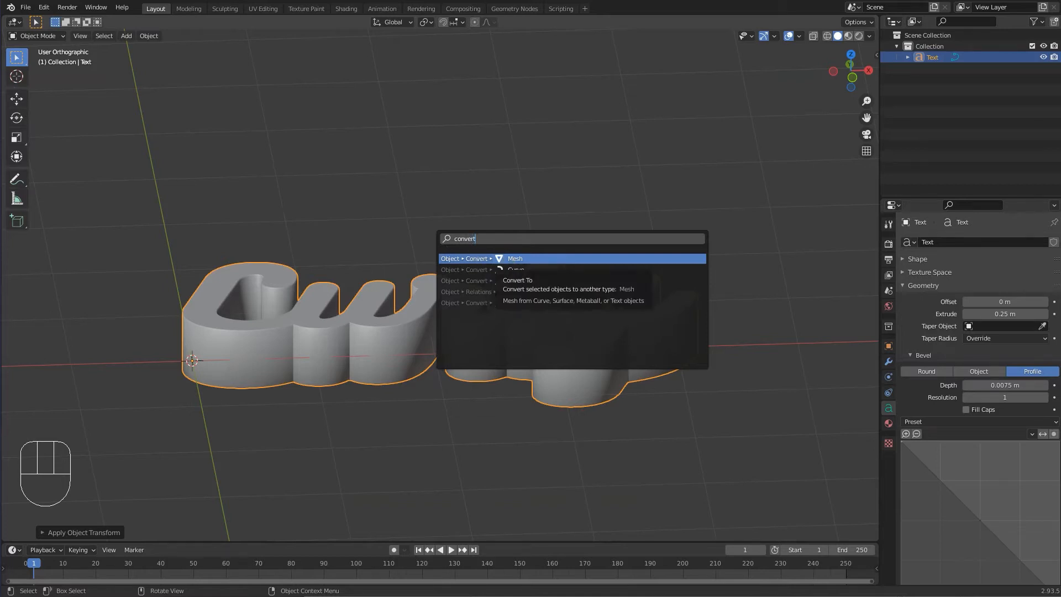
click(512, 259)
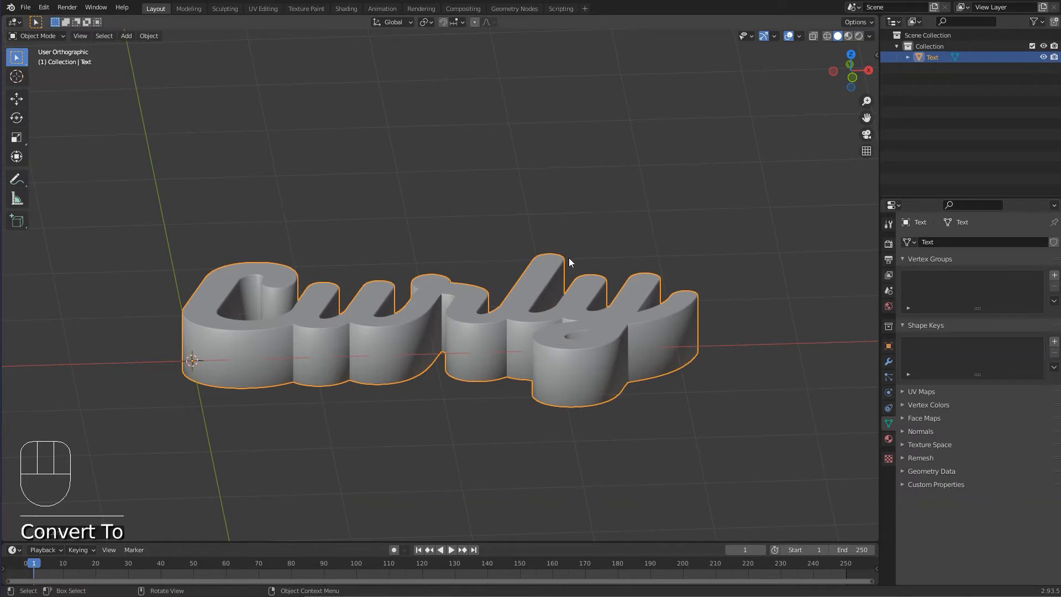
click(890, 424)
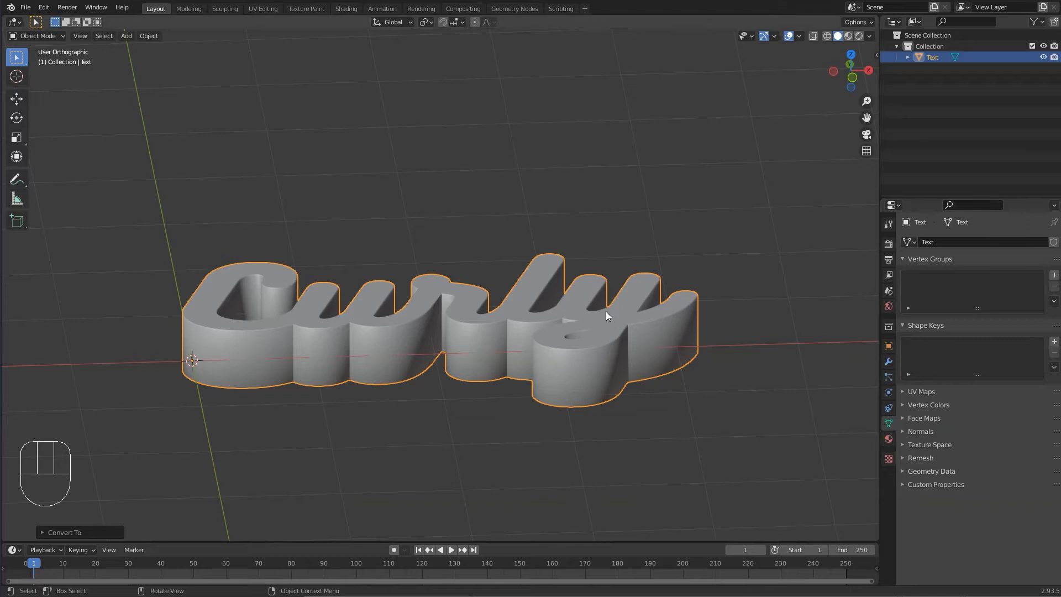
- Enter Edit Mode on the converted Curly mesh and examine the vertices along its bevelled rim
mouse_move(541, 310)
middle_down()
mouse_move(529, 310)
mouse_move(532, 406)
mouse_move(527, 294)
mouse_move(530, 319)
middle_up()
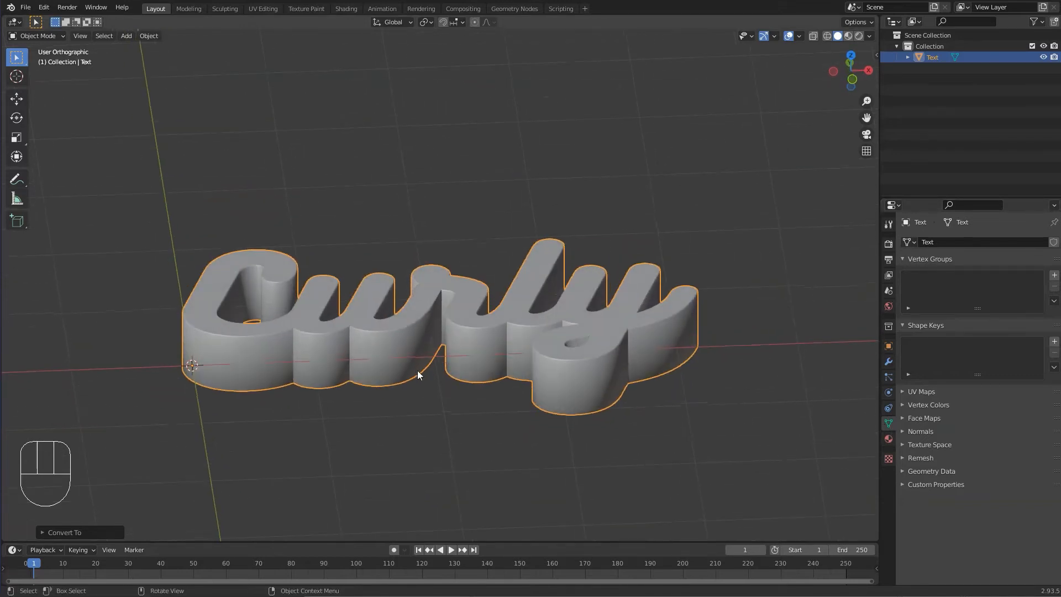
key(Tab)
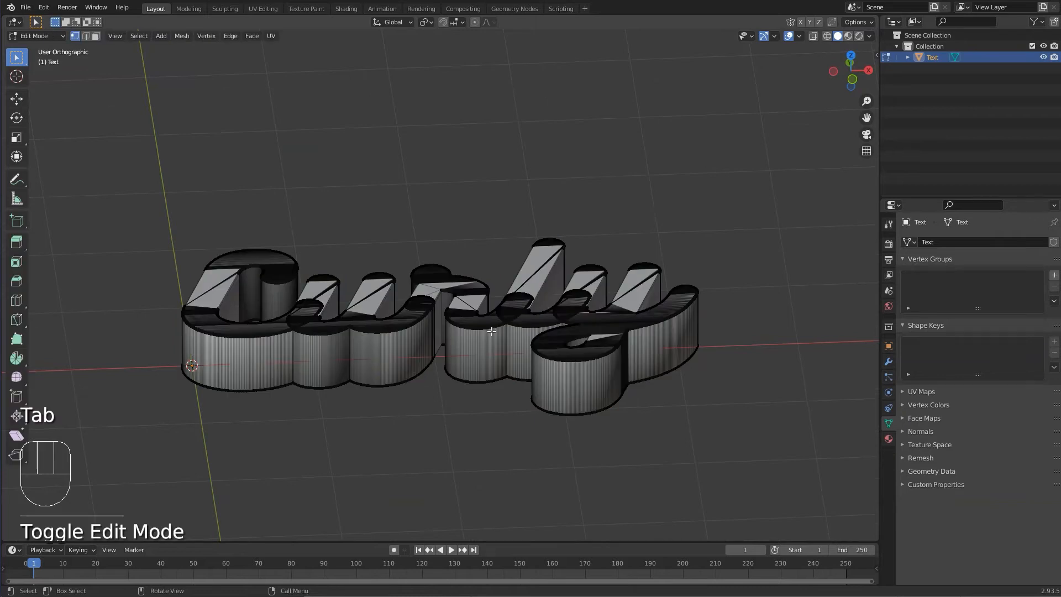
scroll(492, 332, up, 10)
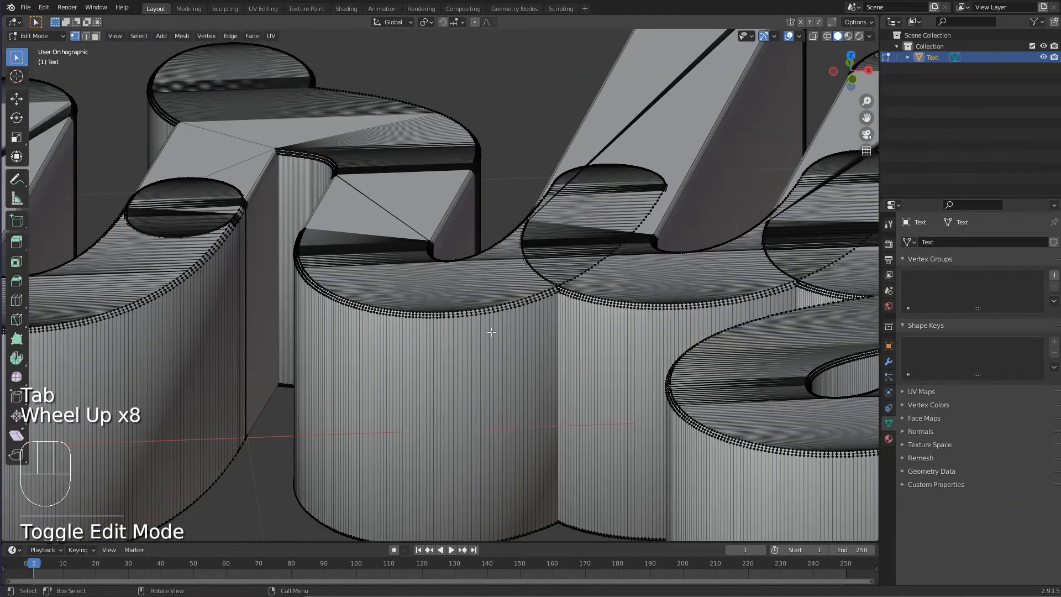
scroll(491, 332, up, 6)
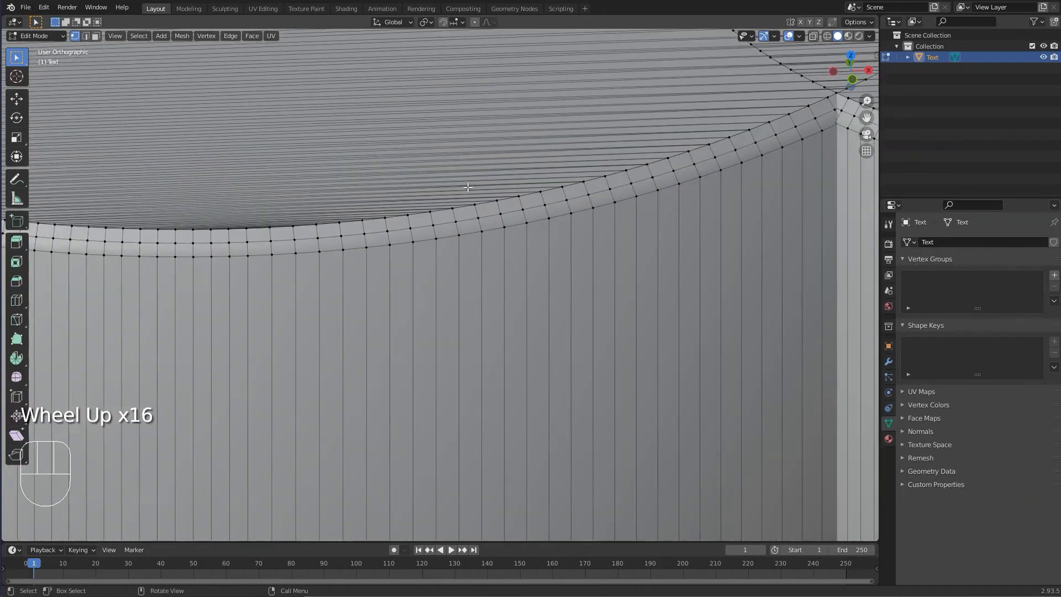
middle_drag(469, 226, 425, 200)
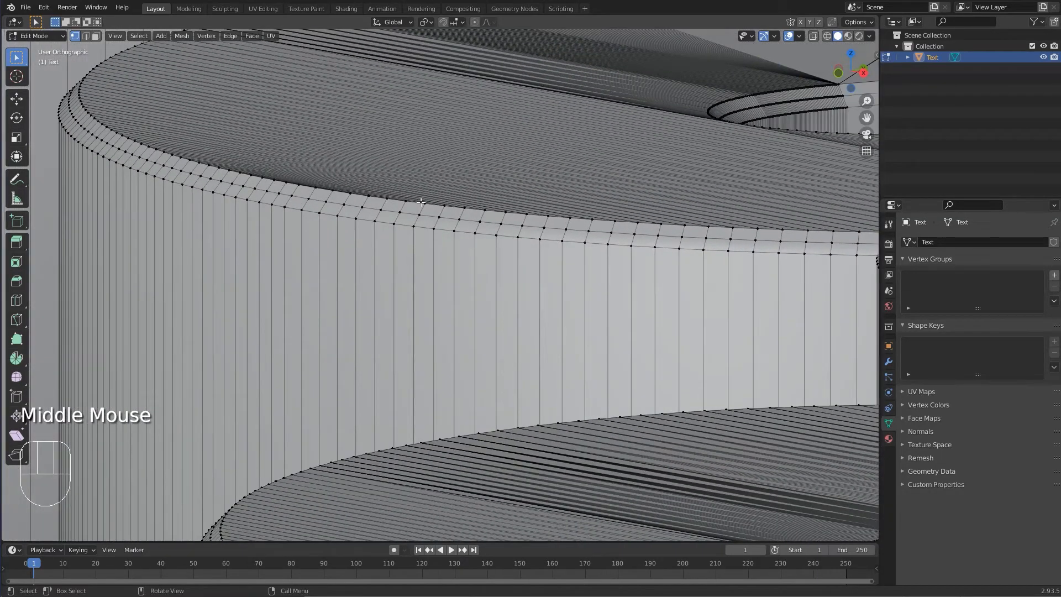
- Try to move a single vertex on the upper bevel rim upward, and cancel the move
click(422, 202)
key(g)
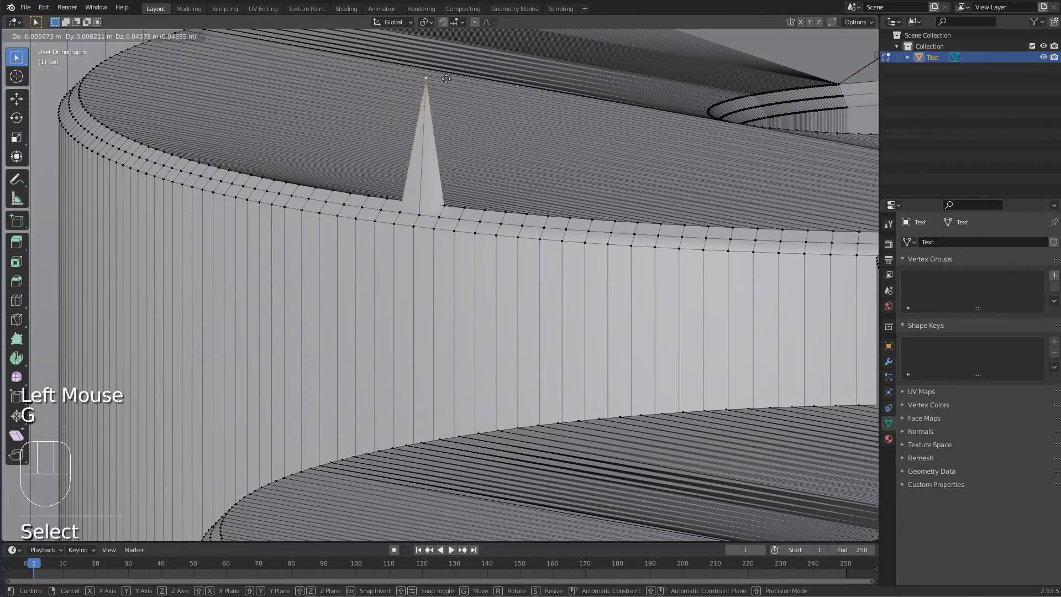
right_click(417, 162)
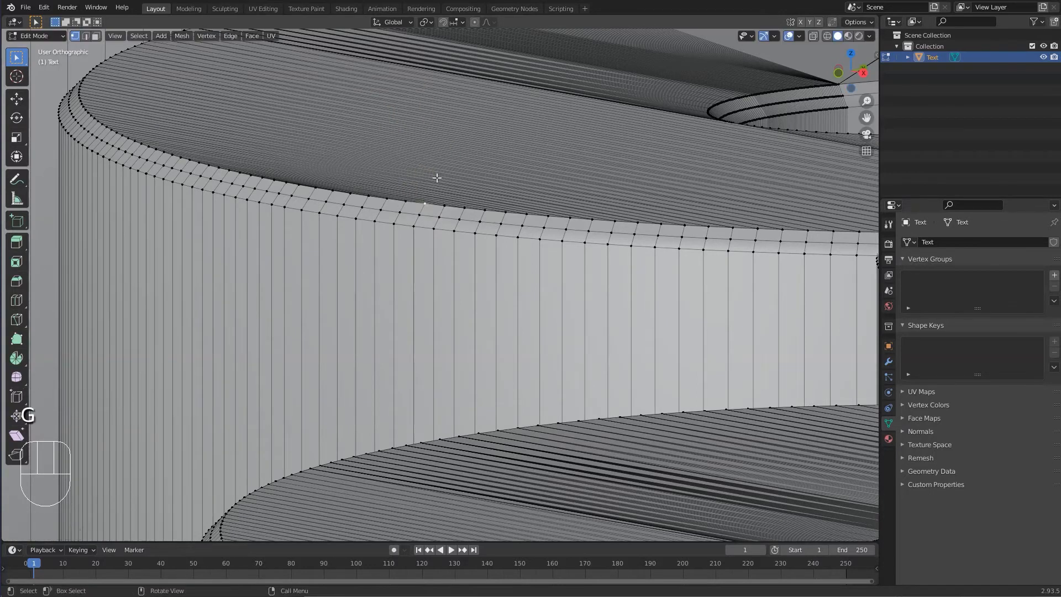
- Leave Edit Mode on the Curly mesh and return to Object Mode
key(KP_7)
key(KP_5)
scroll(437, 191, down, 12)
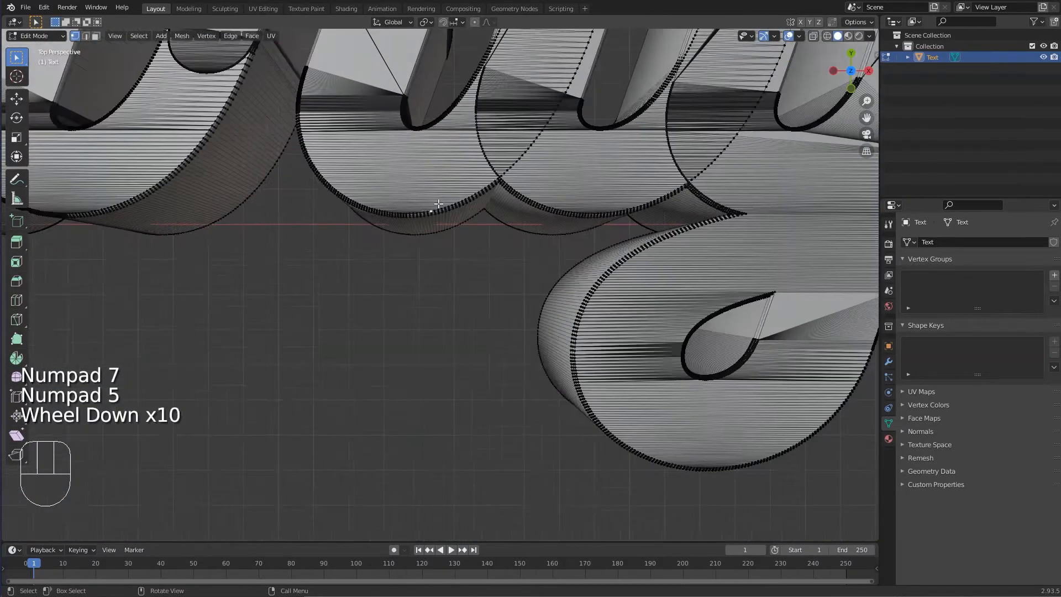
key(KP_5)
scroll(438, 204, down, 6)
middle_drag(438, 204, 596, 262)
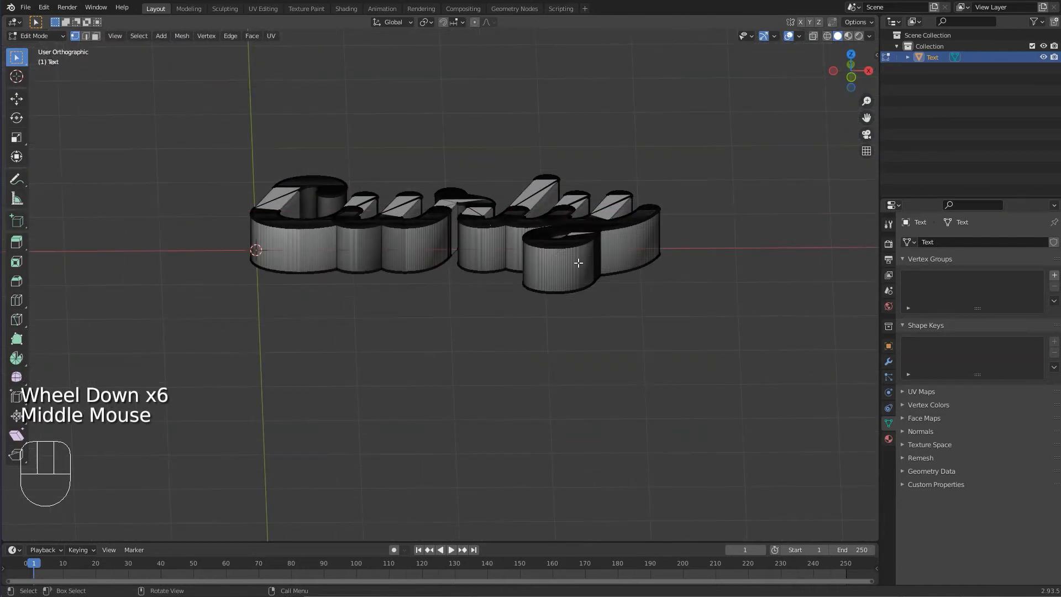
scroll(578, 263, up, 2)
scroll(578, 263, up, 2)
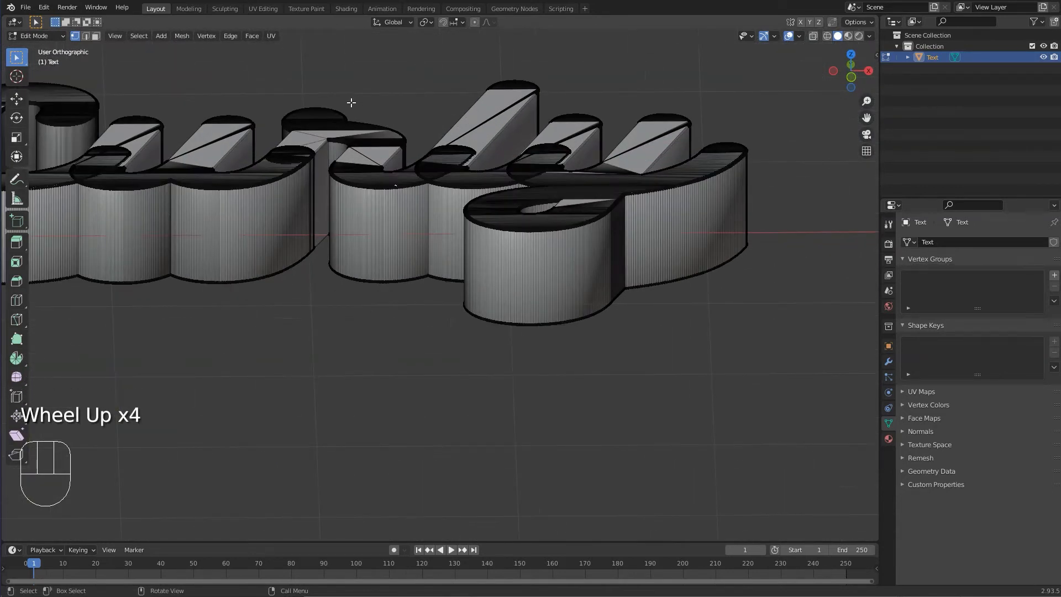
click(508, 223)
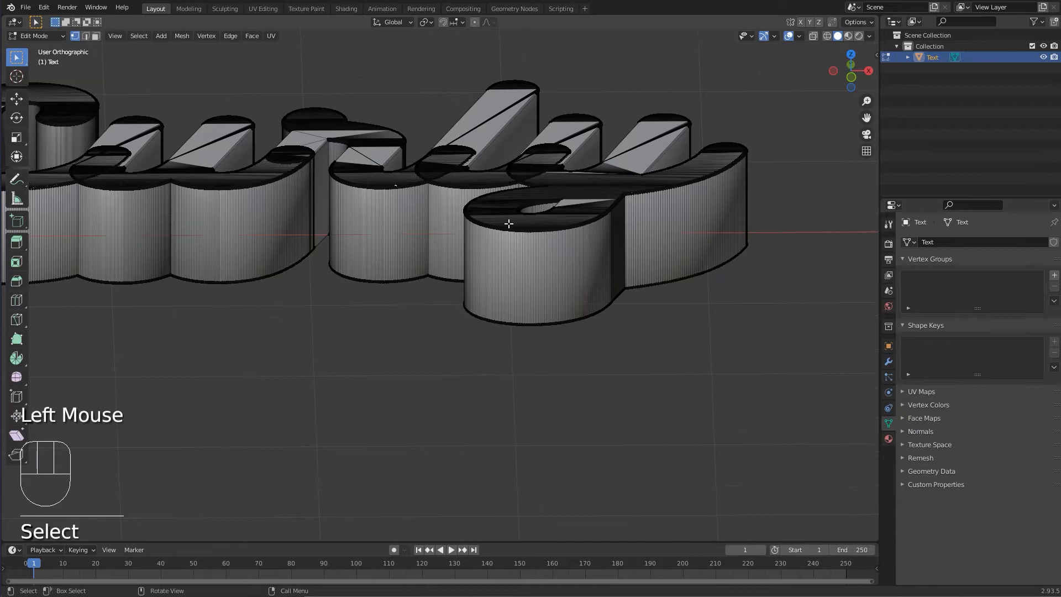
key(Tab)
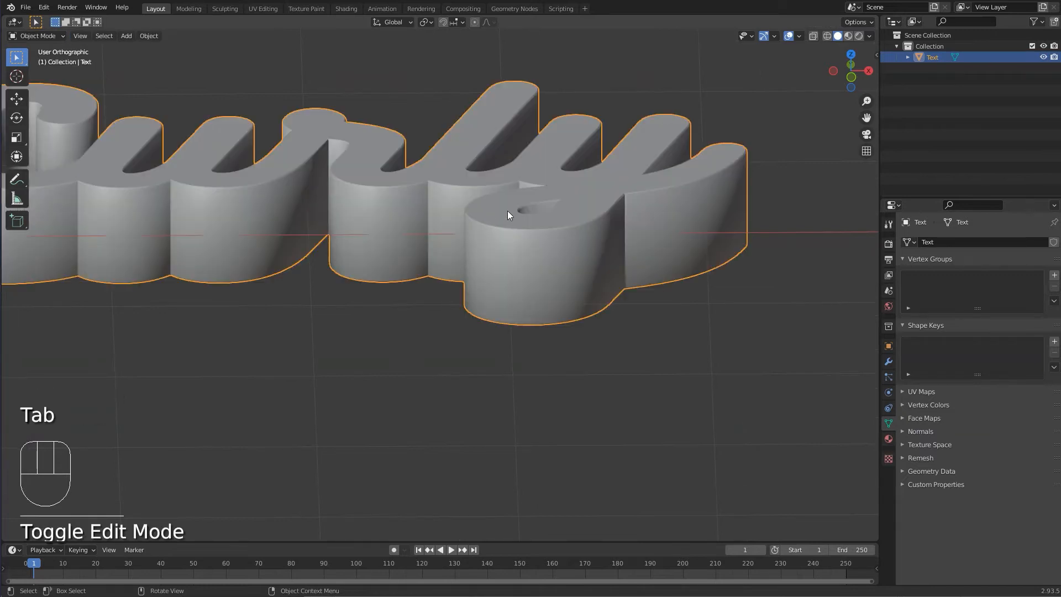
- Add a Remesh modifier to the Curly mesh and examine the voxel result from above
click(889, 361)
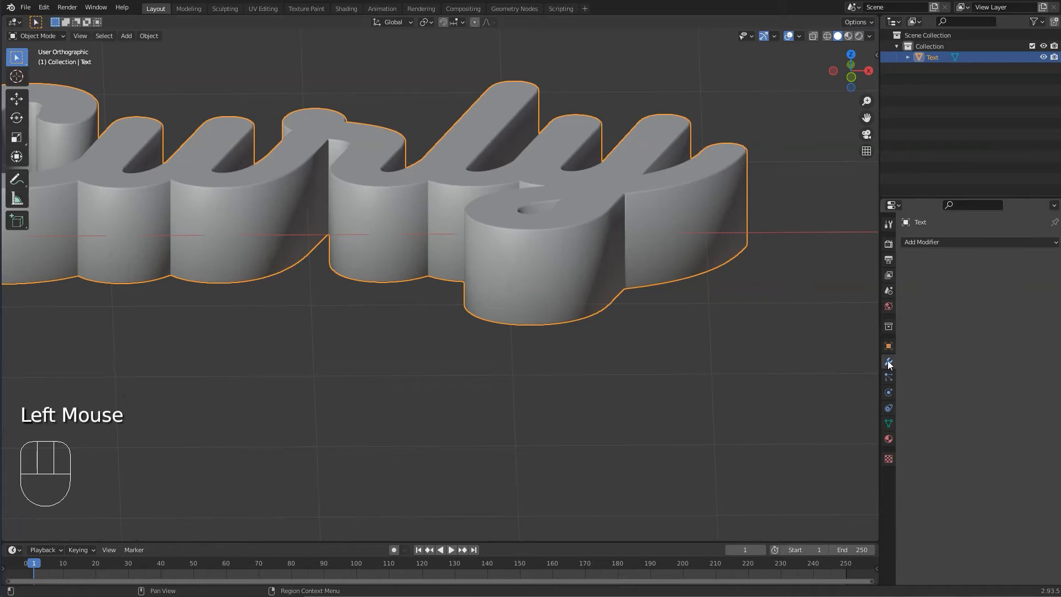
click(988, 241)
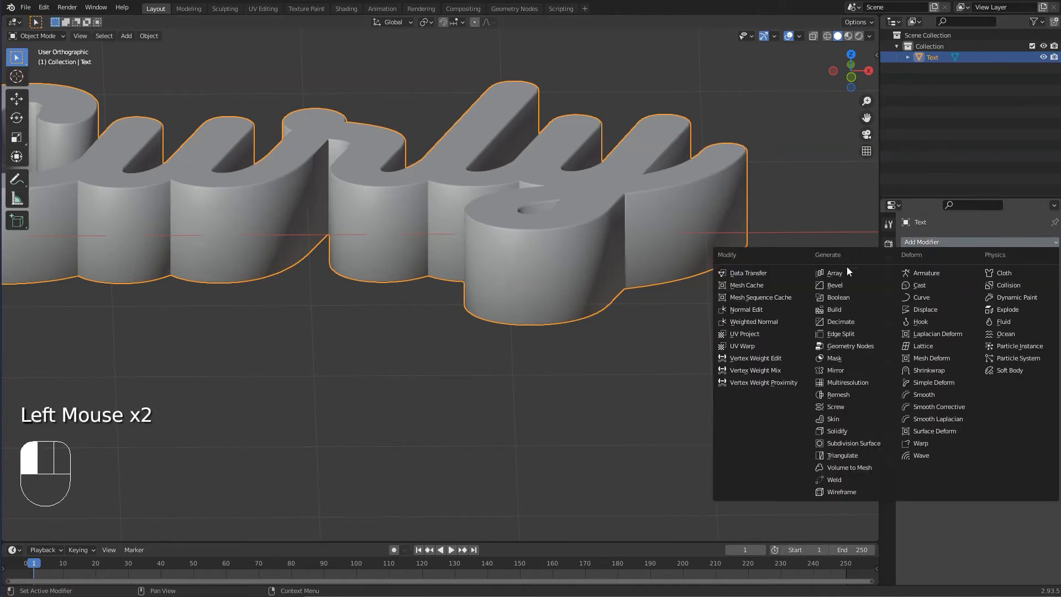
click(836, 395)
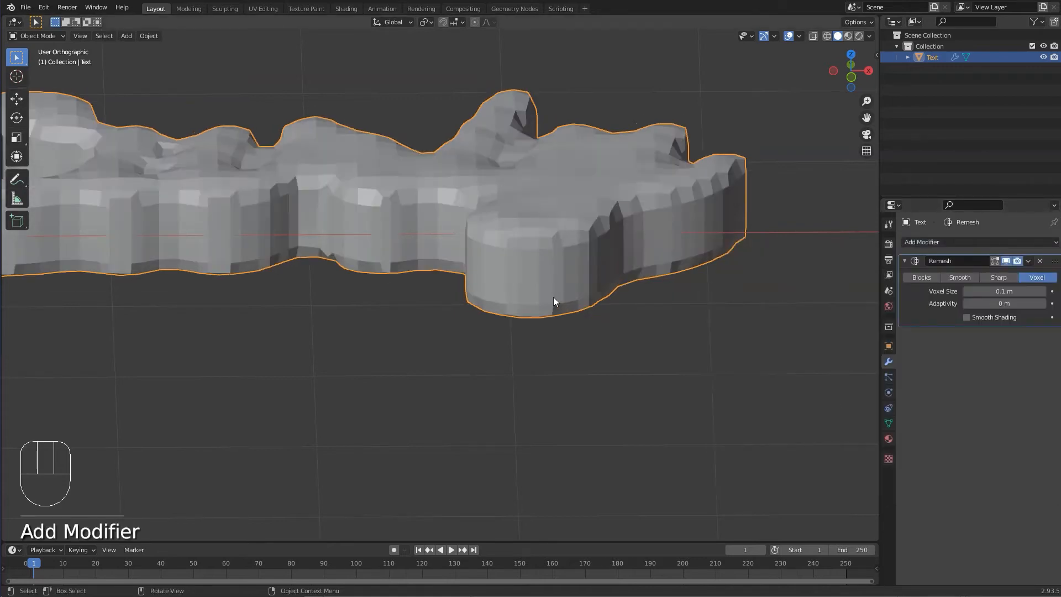
key(KP_7)
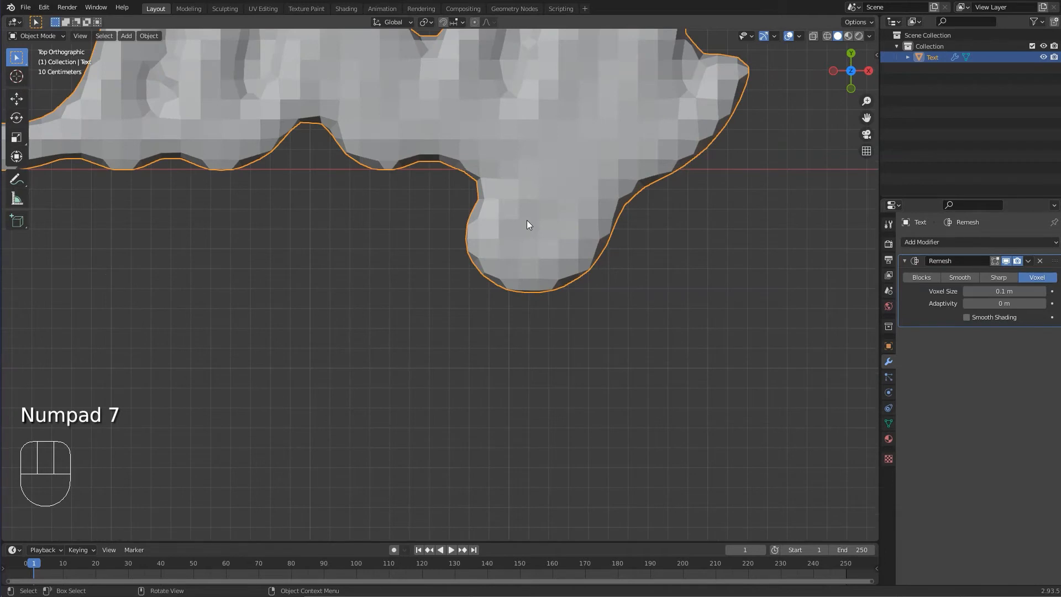
shift+middle_drag(526, 219, 588, 402)
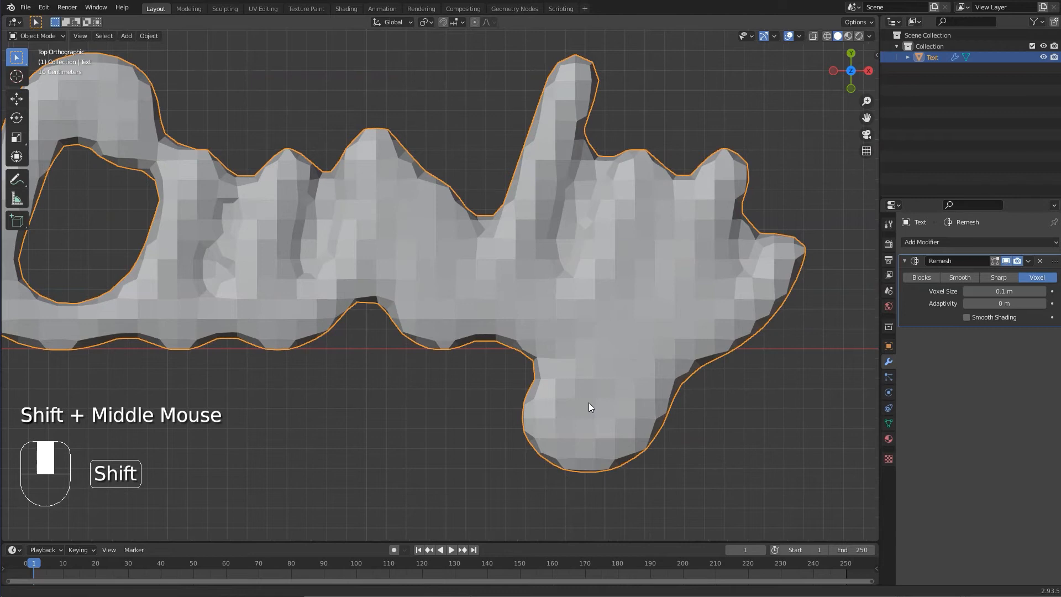
shift+middle_drag(589, 402, 615, 415)
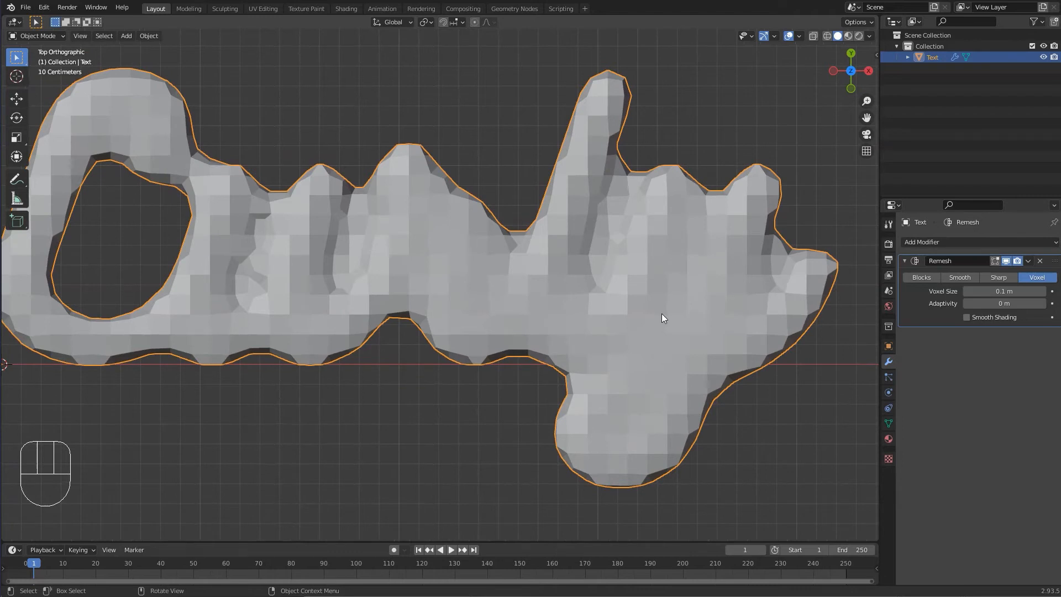
- Try coarser Remesh voxel sizes in 0.01 m increments past 0.3 m, and restore the size to 0.1 m
click(1043, 291)
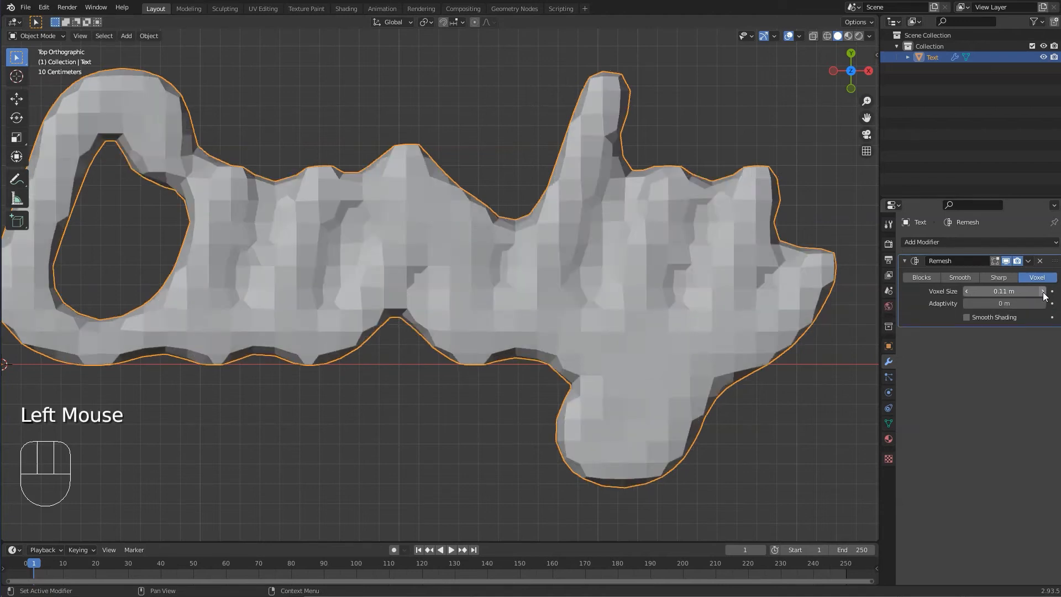
click(1042, 291)
click(1043, 291)
click(1042, 291)
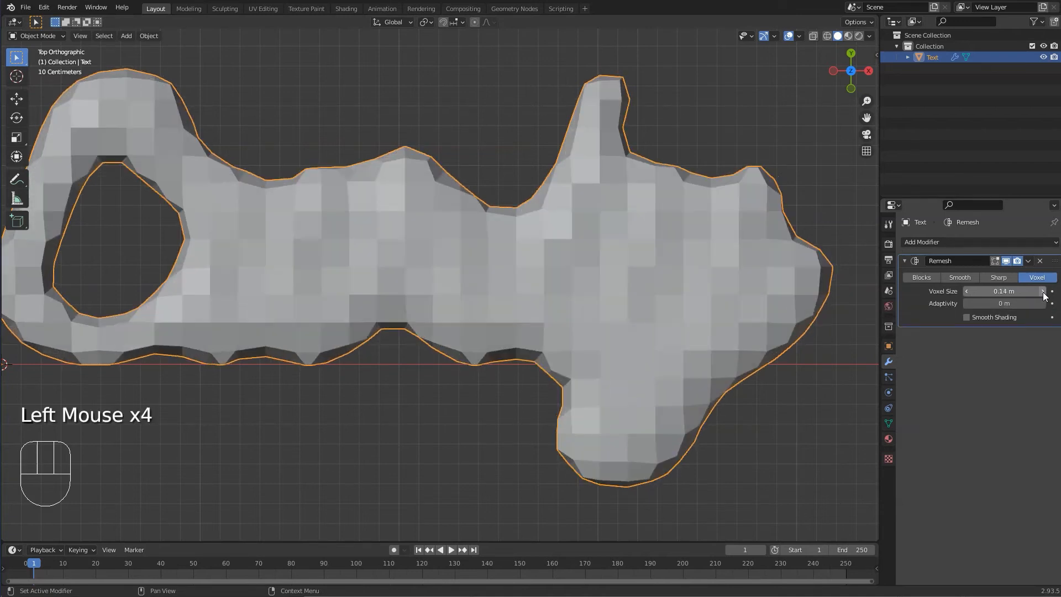
click(1042, 291)
click(1042, 291)
click(1042, 291)
click(1042, 292)
click(1043, 291)
click(1042, 291)
click(1042, 291)
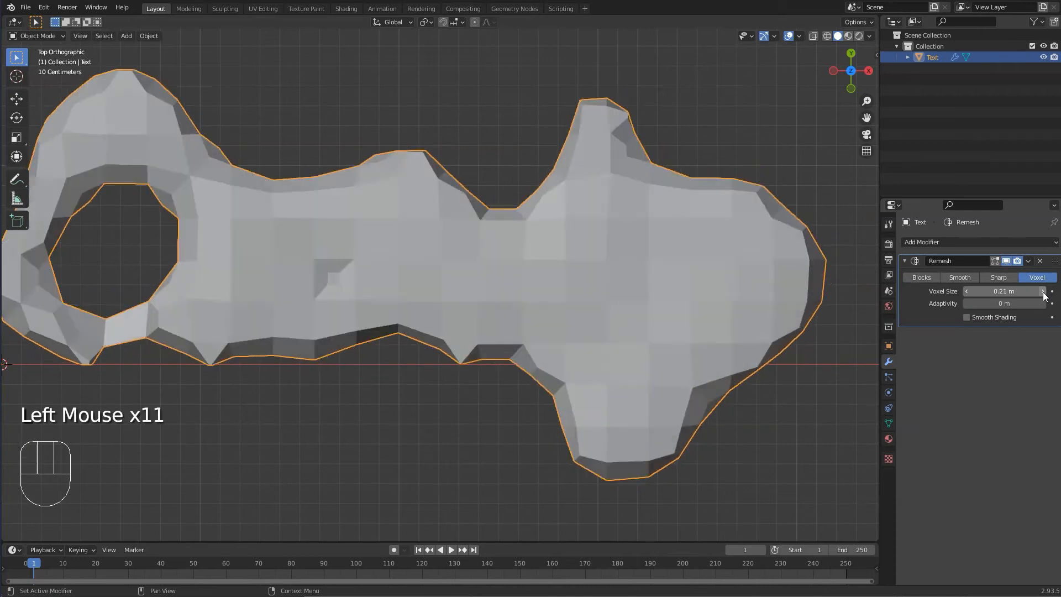
click(1043, 291)
click(1042, 291)
click(1042, 291)
click(1042, 291)
click(1043, 291)
click(1042, 291)
click(1043, 292)
click(1043, 291)
click(1042, 291)
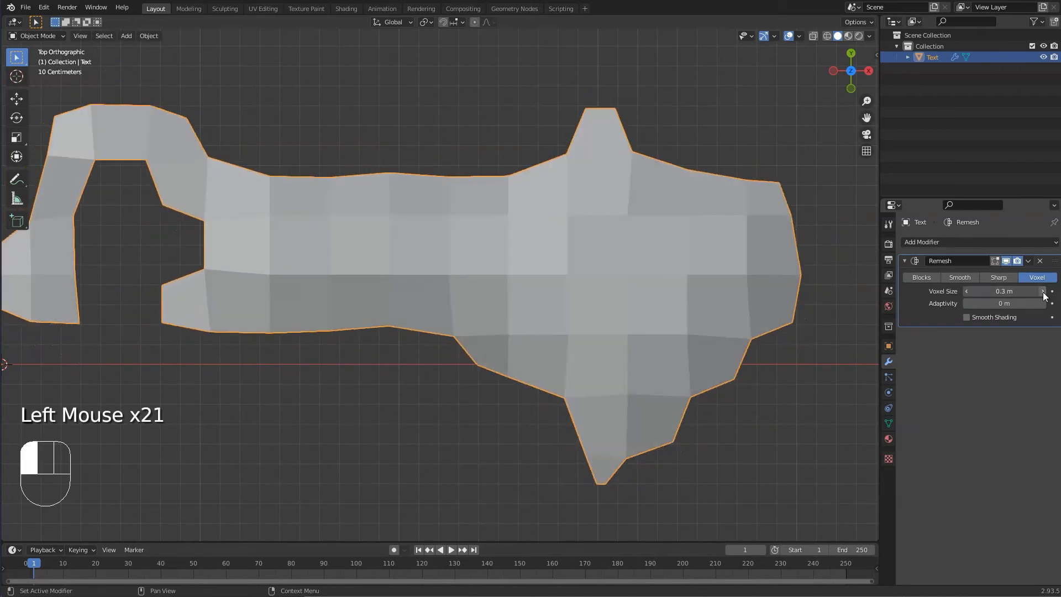
click(1042, 291)
click(1043, 291)
click(1043, 291)
click(1043, 291)
drag(1004, 291, 986, 291)
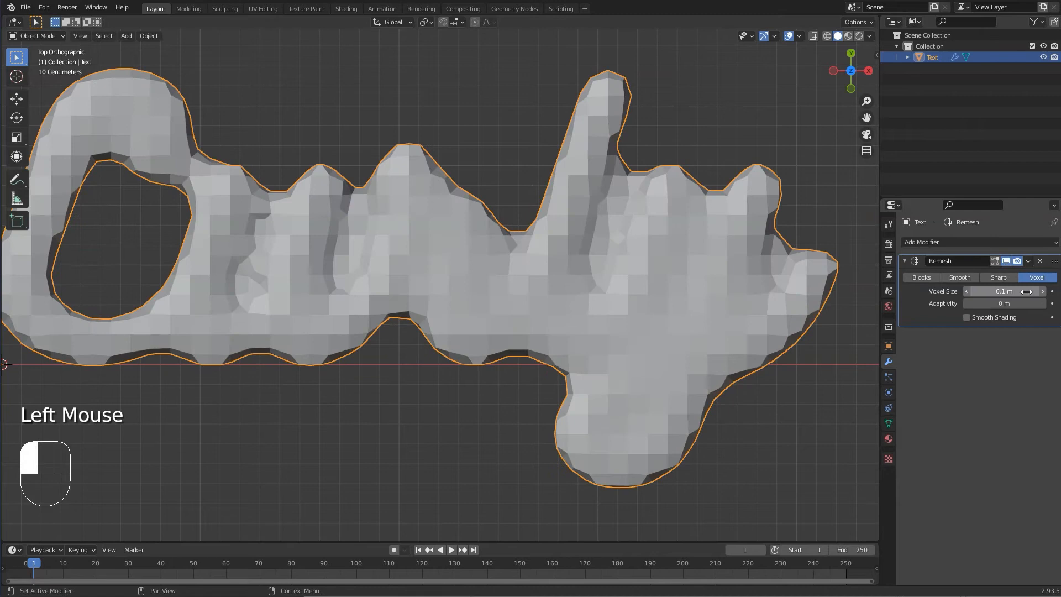
- Halve the Remesh voxel size twice, to 0.05 m and 0.025 m
click(1029, 291)
text(/2)
key(Return)
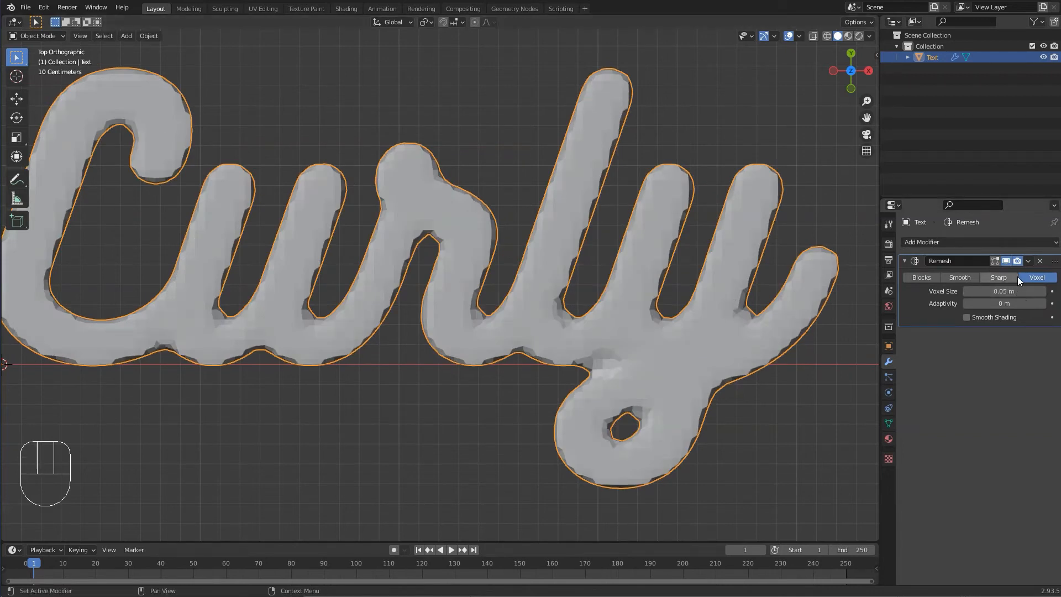
click(1027, 290)
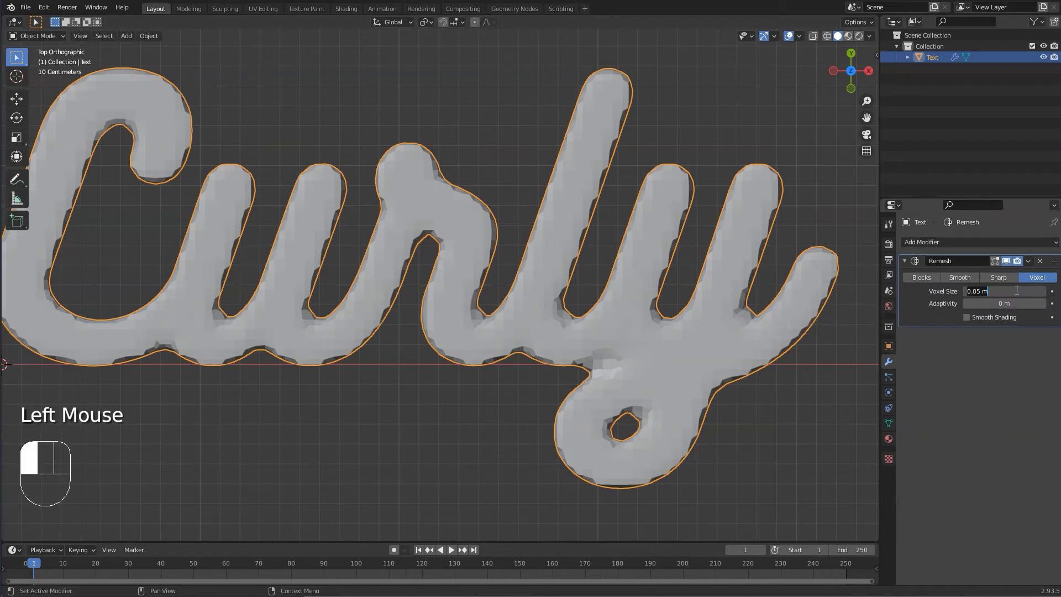
text(/2)
key(Return)
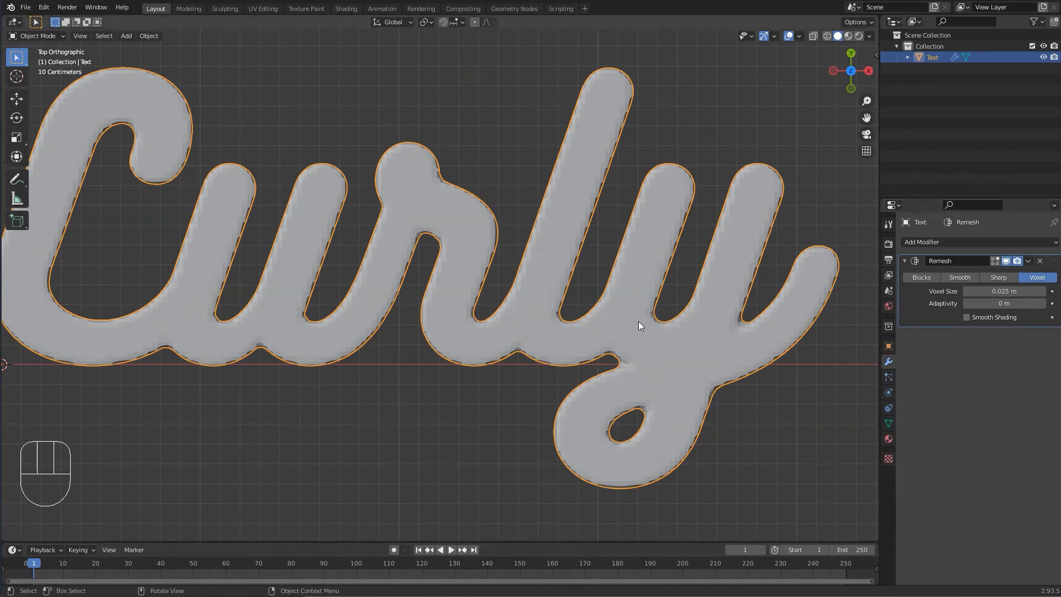
- Examine the jagged letter edges up close and halve the Remesh voxel size to 0.0125 m
scroll(333, 346, up, 4)
middle_drag(333, 346, 302, 265)
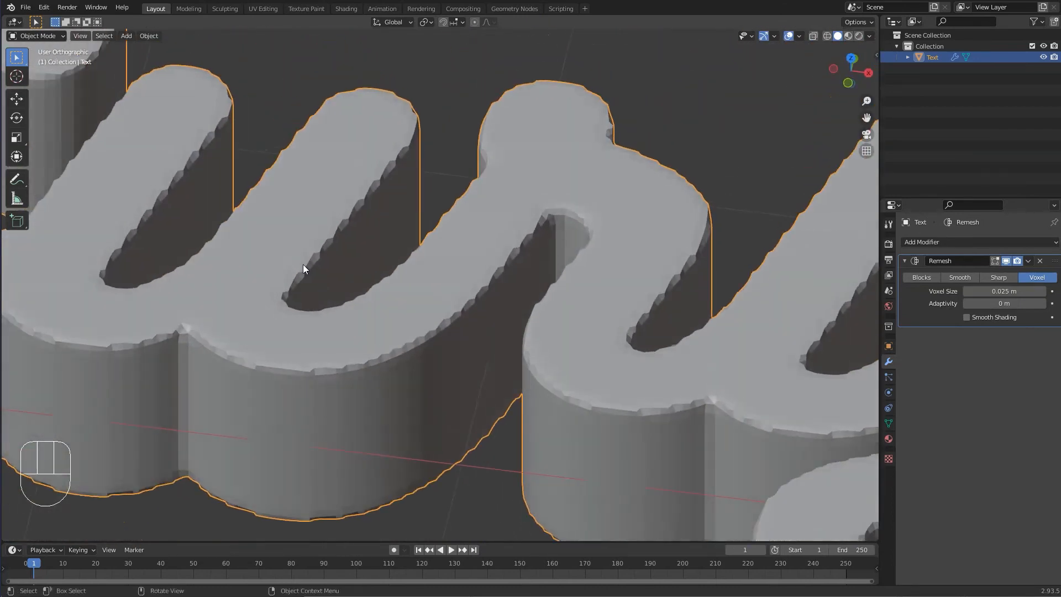
scroll(304, 265, up, 7)
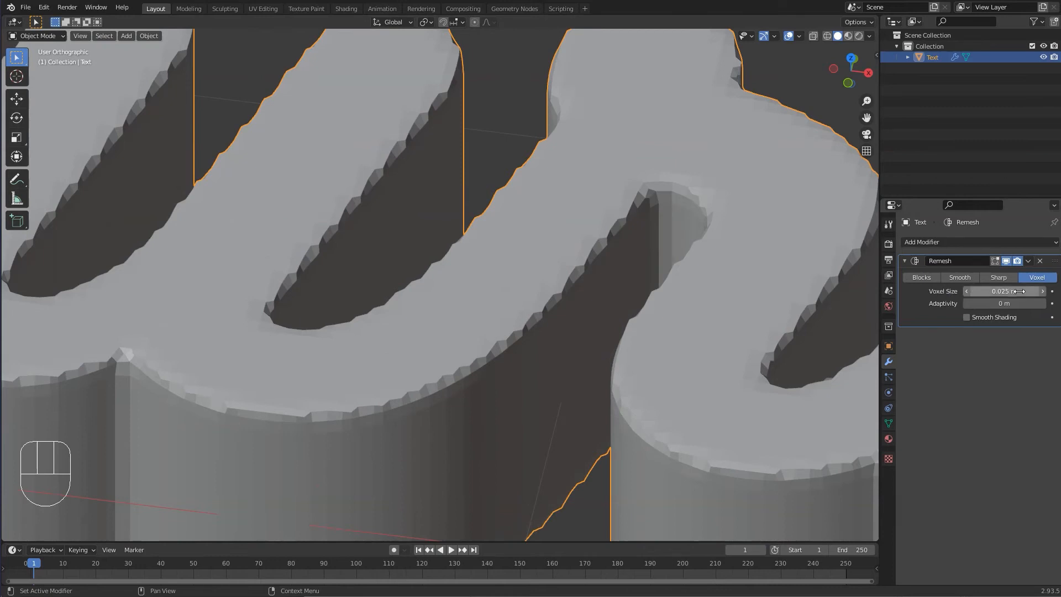
click(1029, 291)
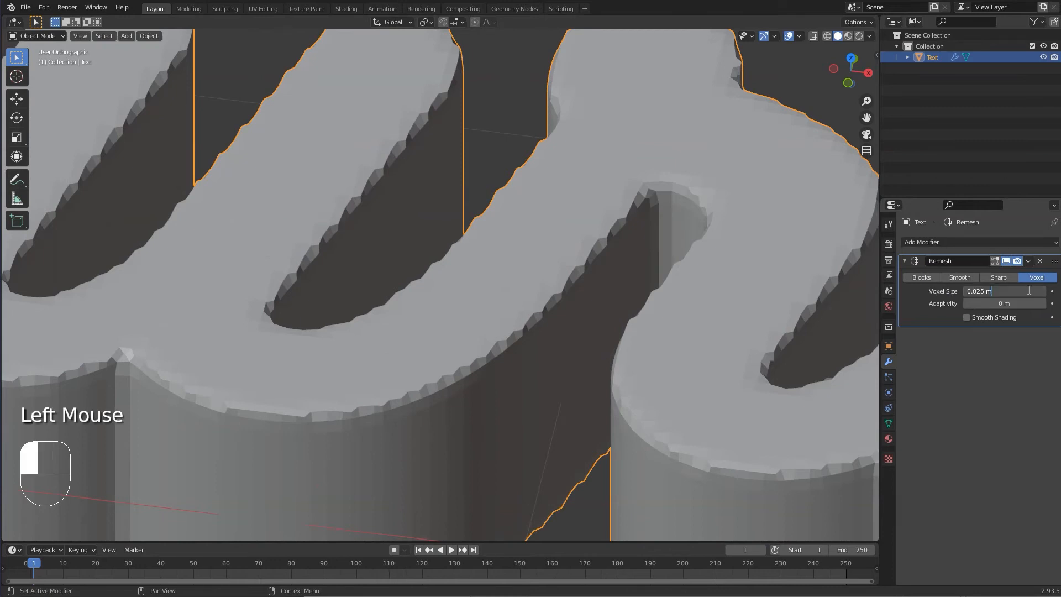
text(/2)
key(Return)
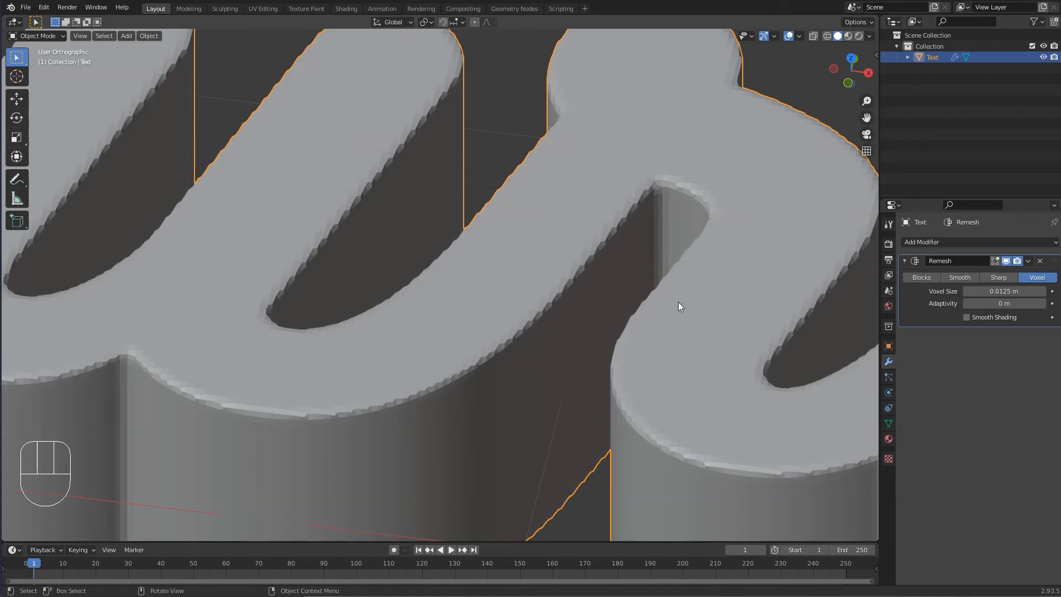
- Halve the Remesh voxel size to 0.00625 m and examine the bevelled letter edges up close
click(1026, 291)
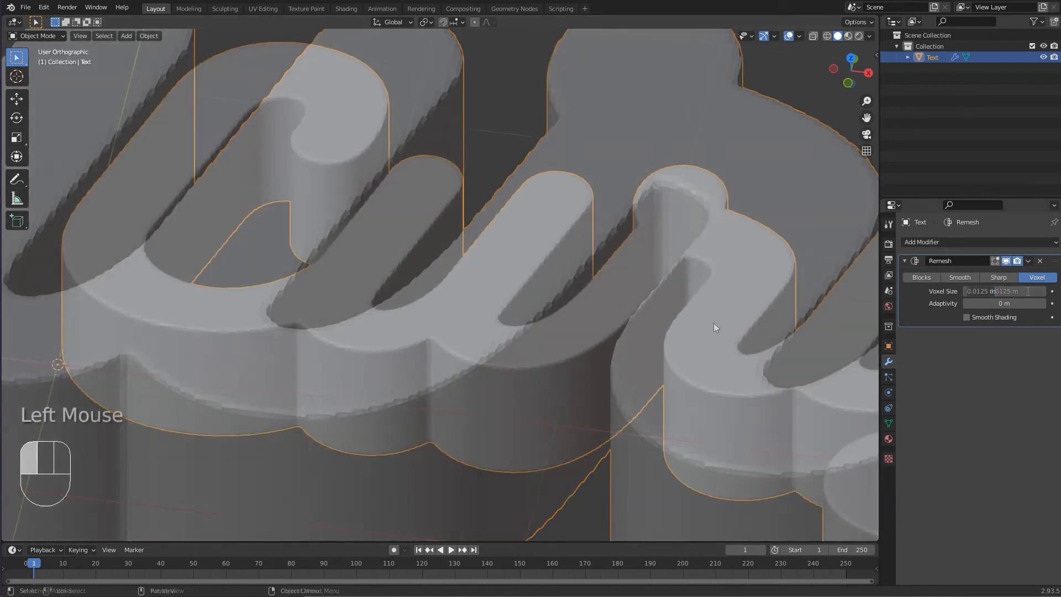
text(/2)
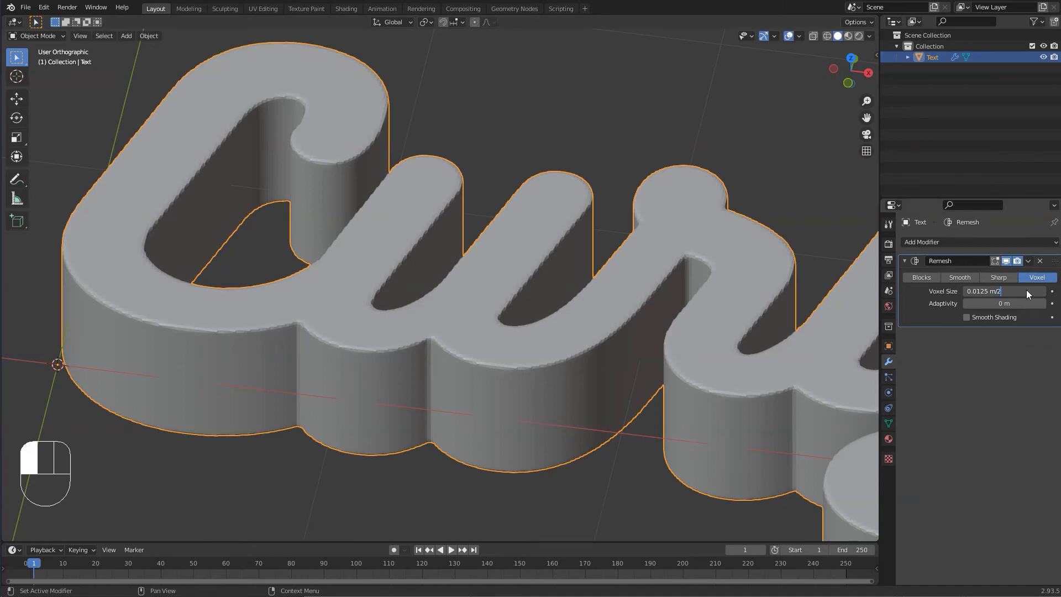
key(Return)
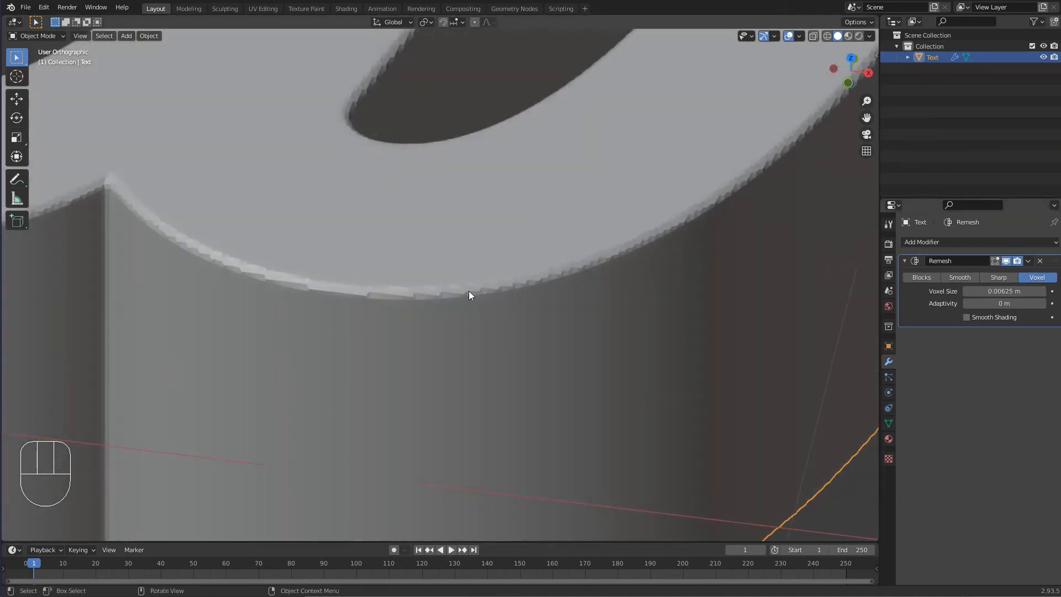
middle_drag(467, 295, 544, 248)
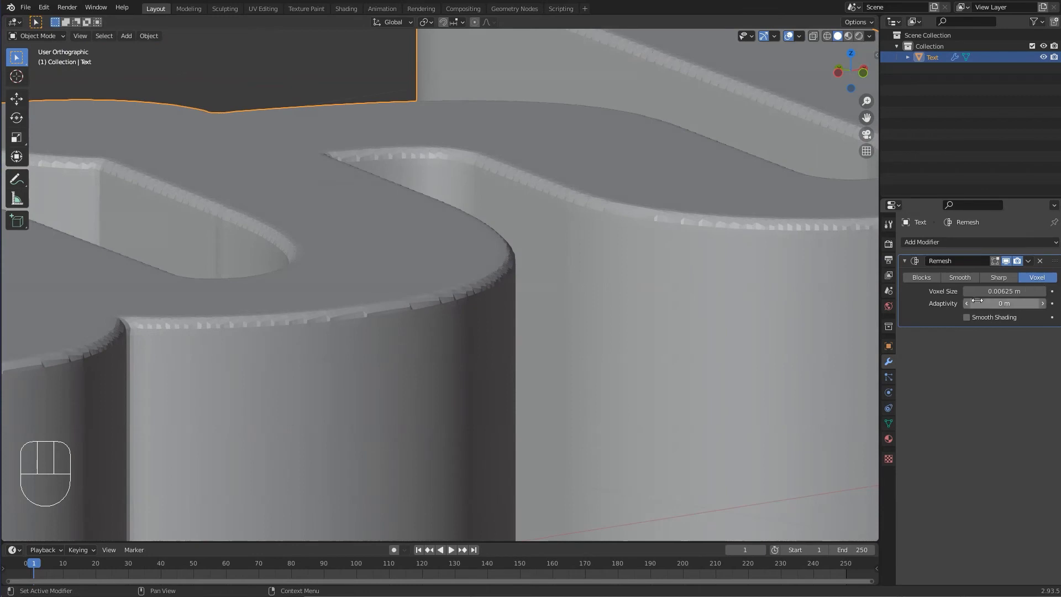
click(1026, 289)
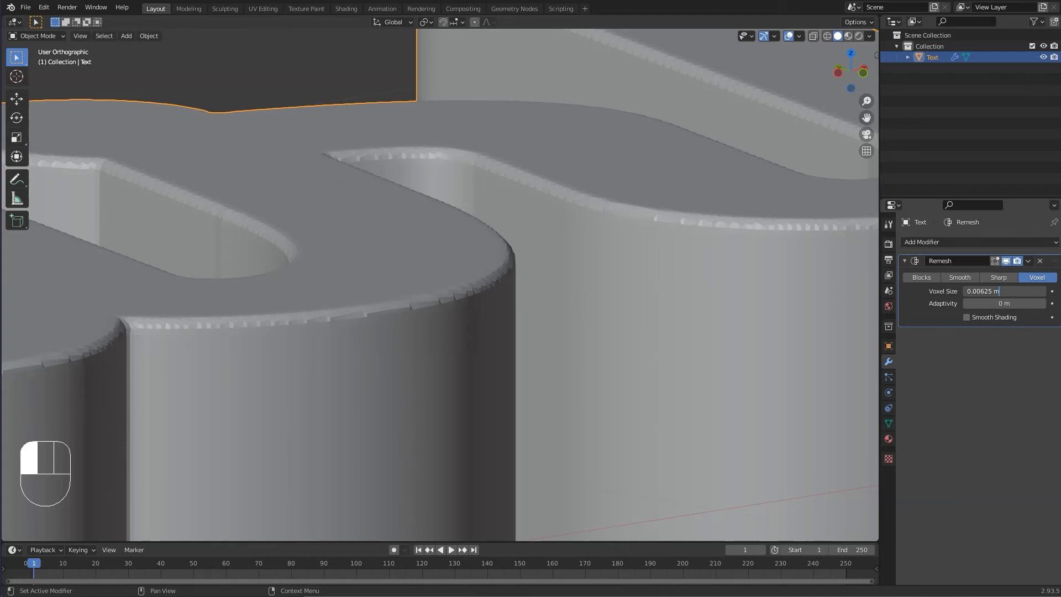
- Turn on the wireframe overlay in the viewport and examine the remeshed grid on the letters' tops and sides
click(799, 35)
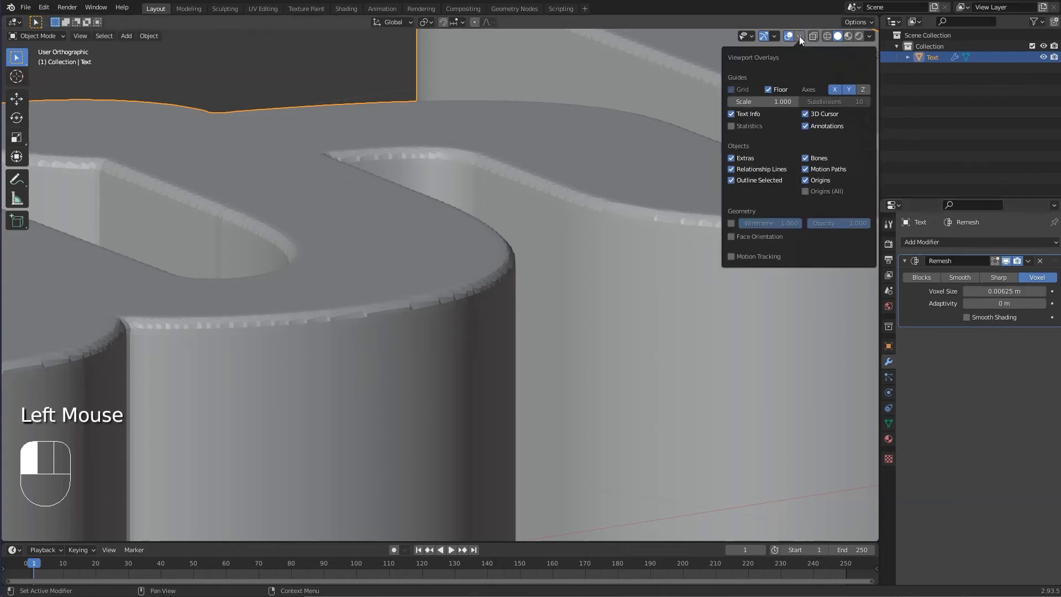
click(733, 223)
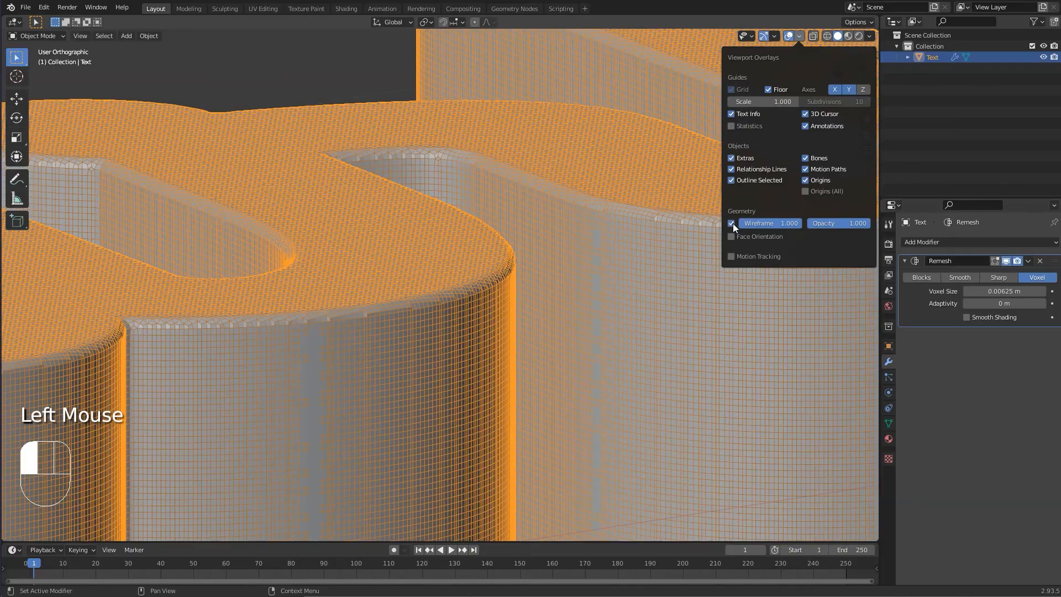
mouse_move(697, 301)
middle_down()
mouse_move(574, 300)
mouse_move(685, 300)
middle_up()
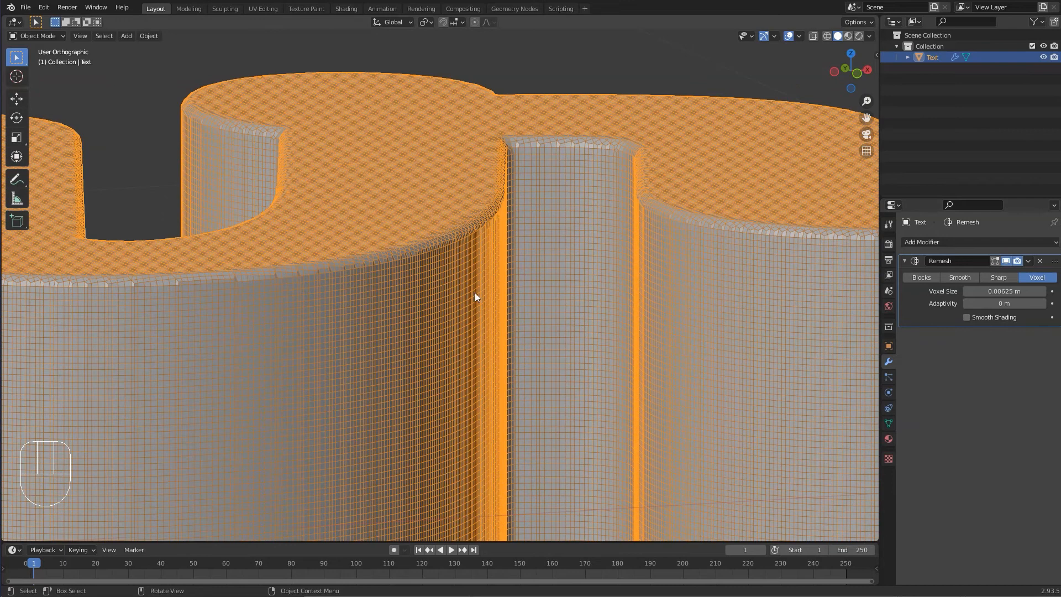
scroll(371, 223, down, 2)
middle_drag(393, 201, 349, 209)
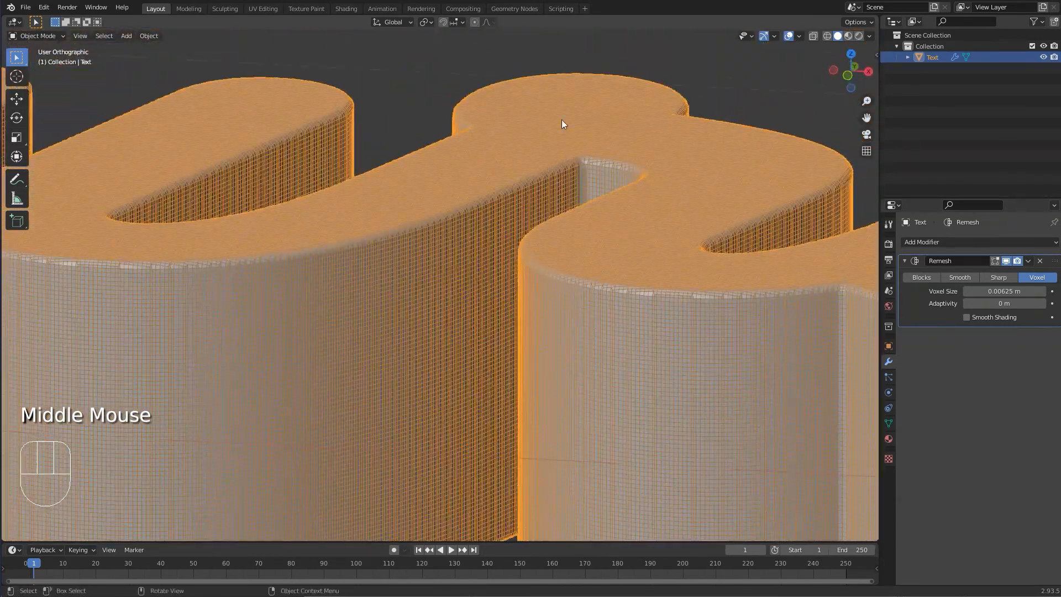
scroll(500, 293, down, 7)
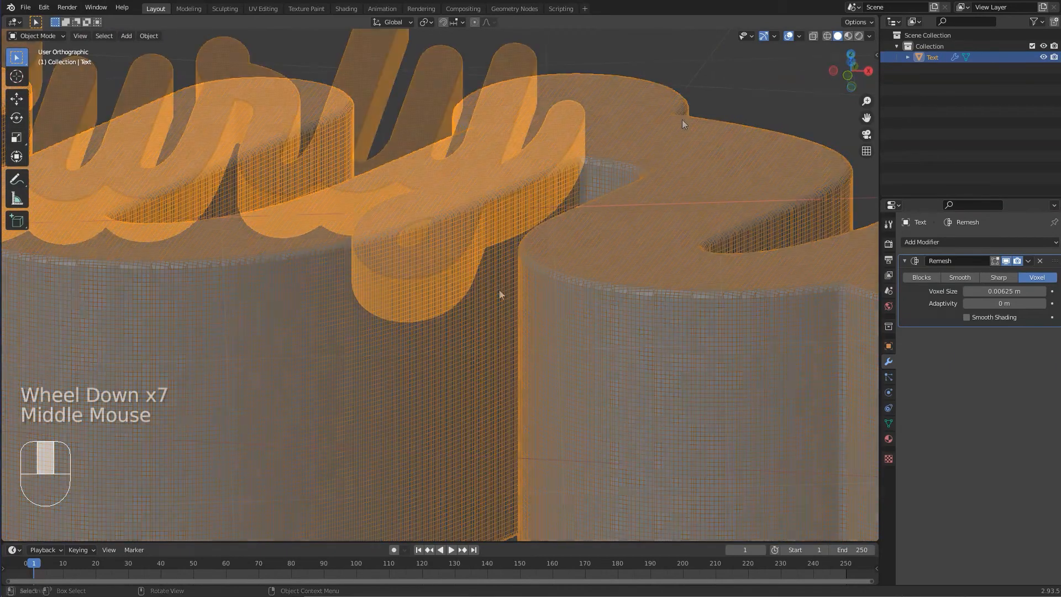
middle_drag(499, 294, 479, 201)
scroll(483, 198, up, 6)
scroll(482, 199, up, 3)
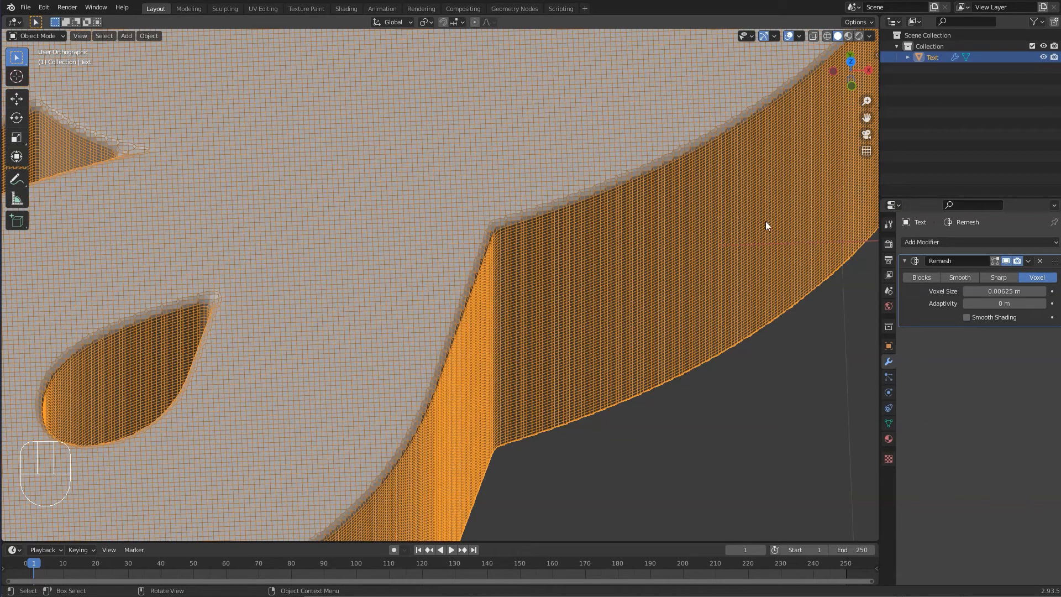
- Set the Remesh adaptivity to 0.1 m and examine the reduced wireframe along the letter's bevelled edge
click(1009, 304)
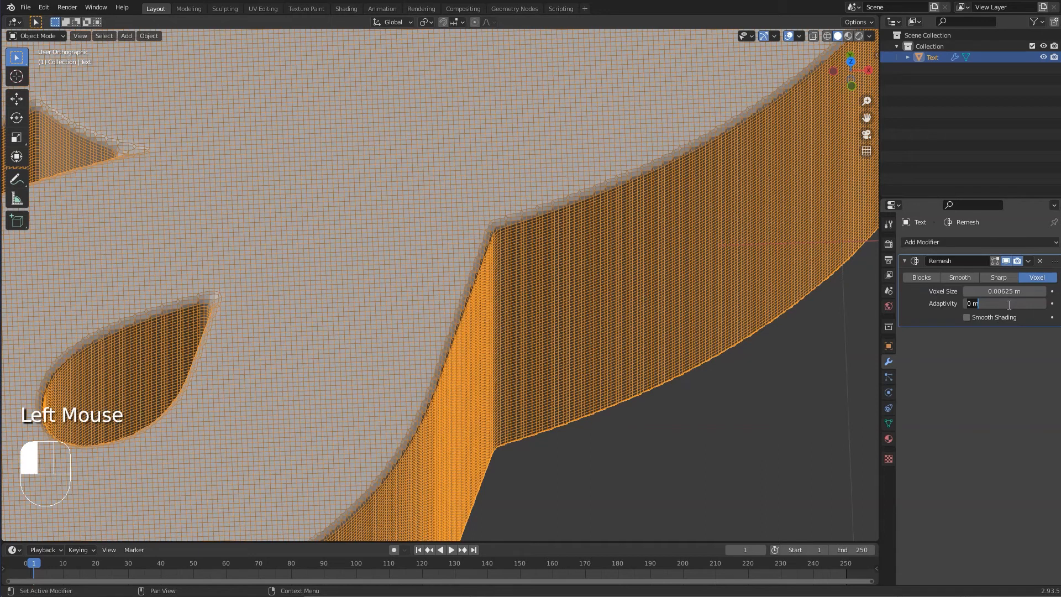
text(0.1)
key(Return)
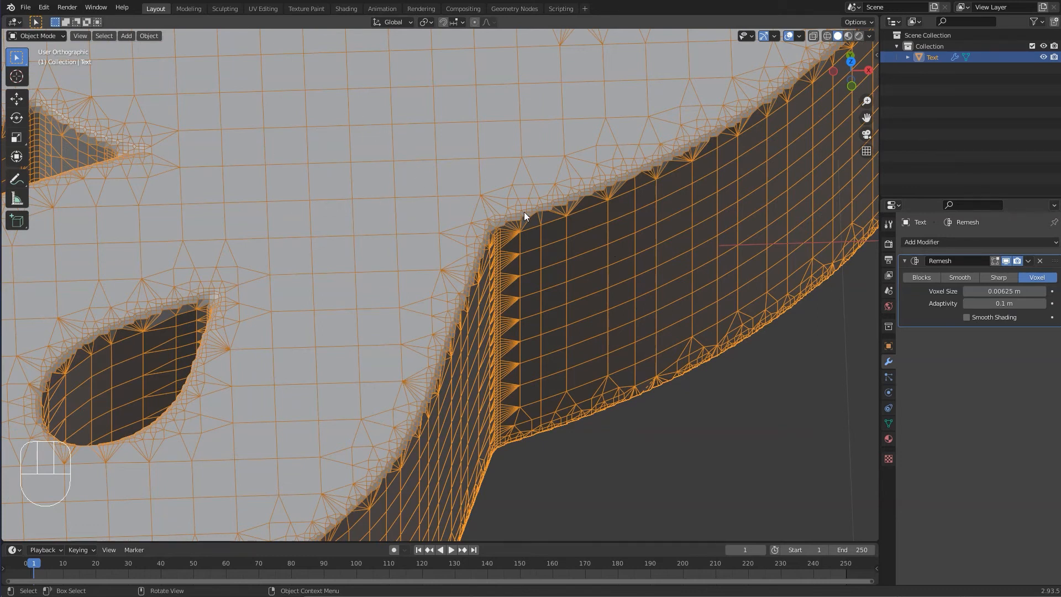
scroll(524, 213, up, 8)
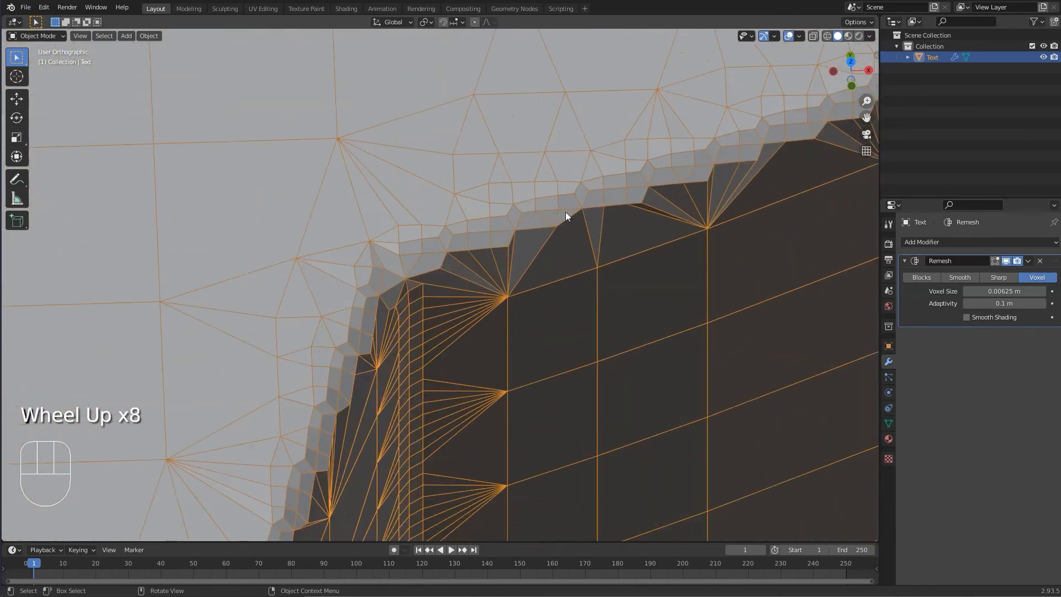
- Halve the Remesh voxel size to 0.00313 m and examine the denser grid on the letter y
click(1031, 291)
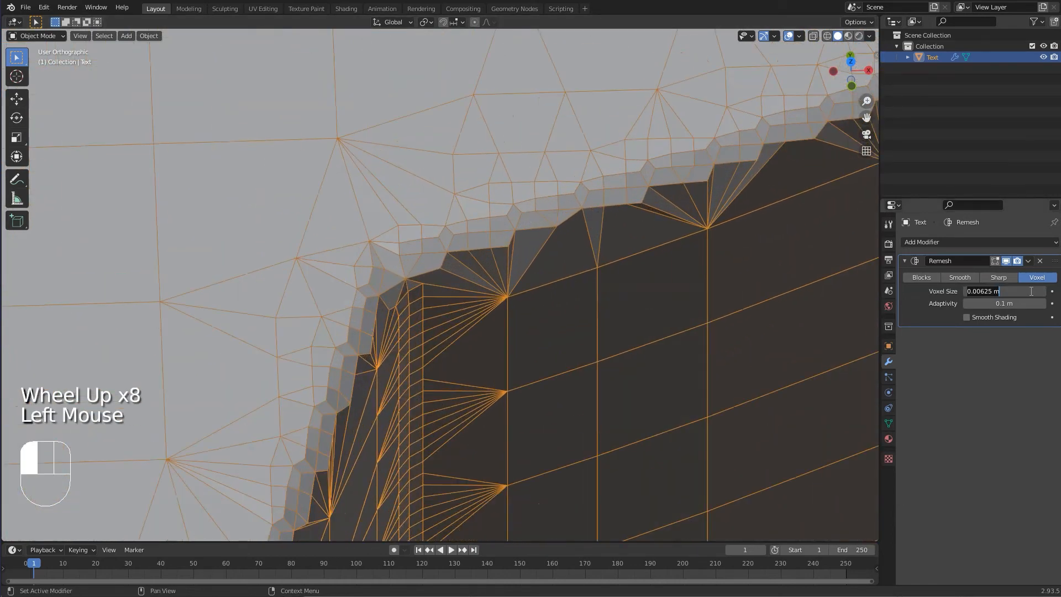
text(/)
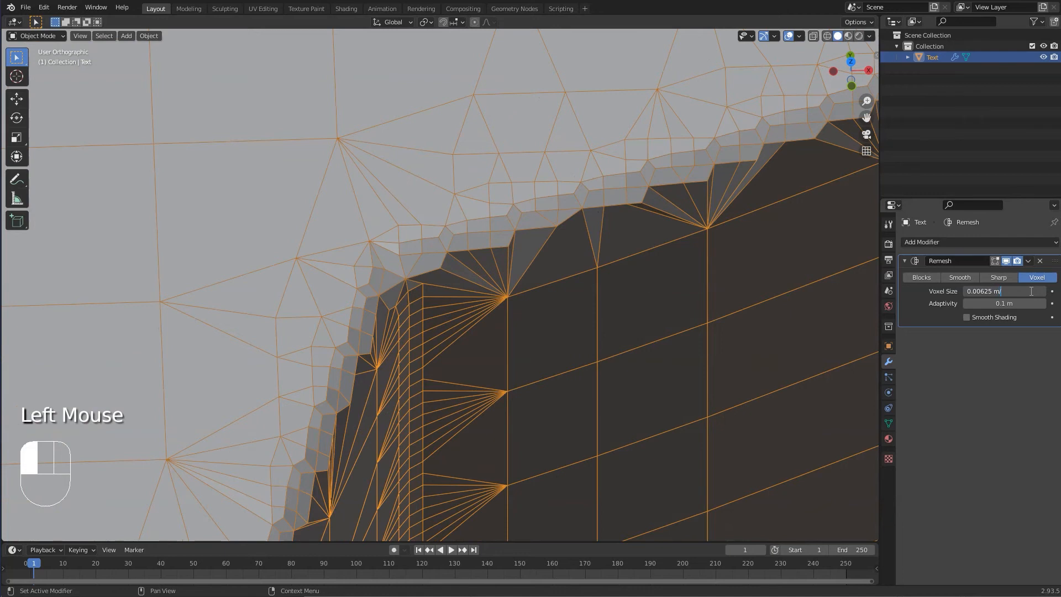
text(2)
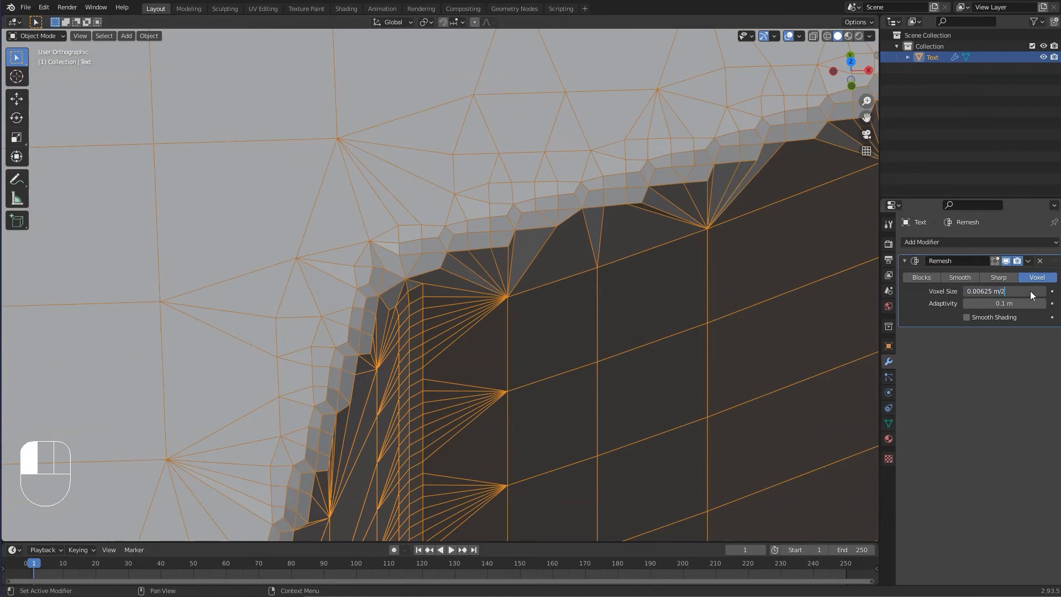
key(Return)
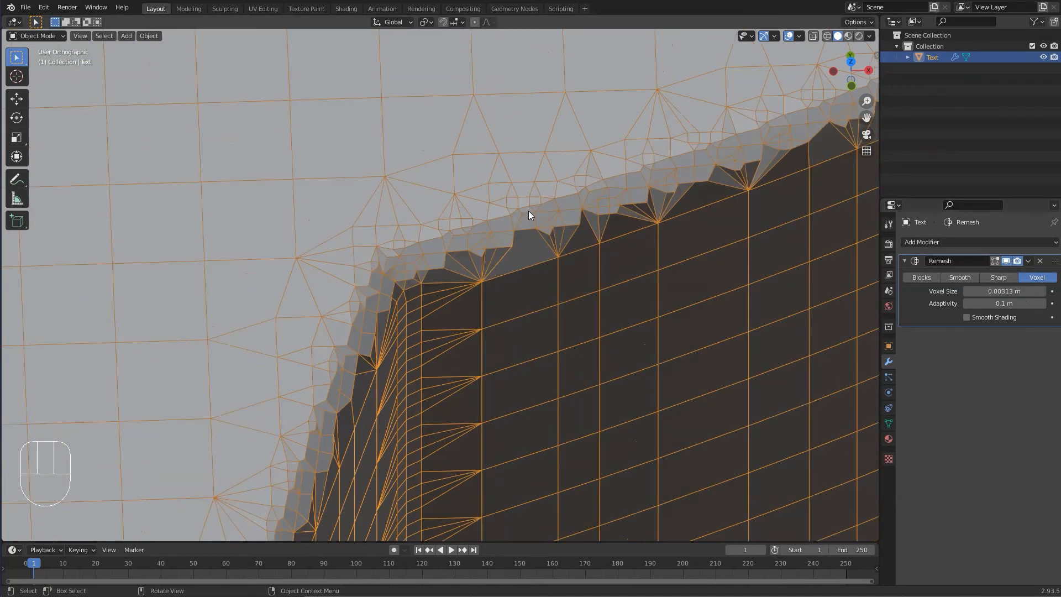
scroll(528, 211, down, 12)
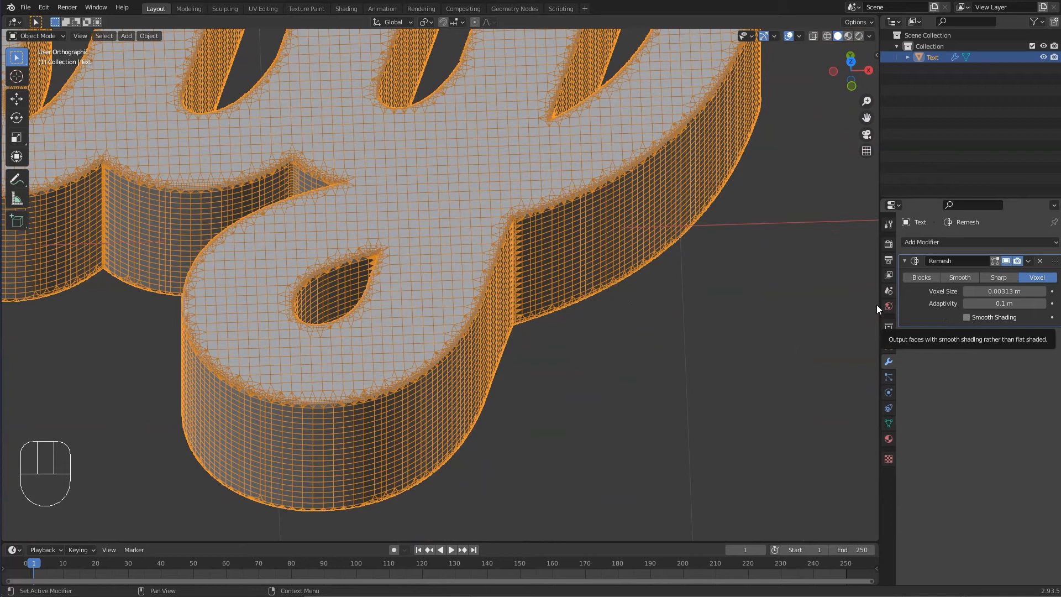
- Turn off the wireframe overlay and the Remesh smooth shading, and check the letter edge up close
click(798, 36)
click(731, 223)
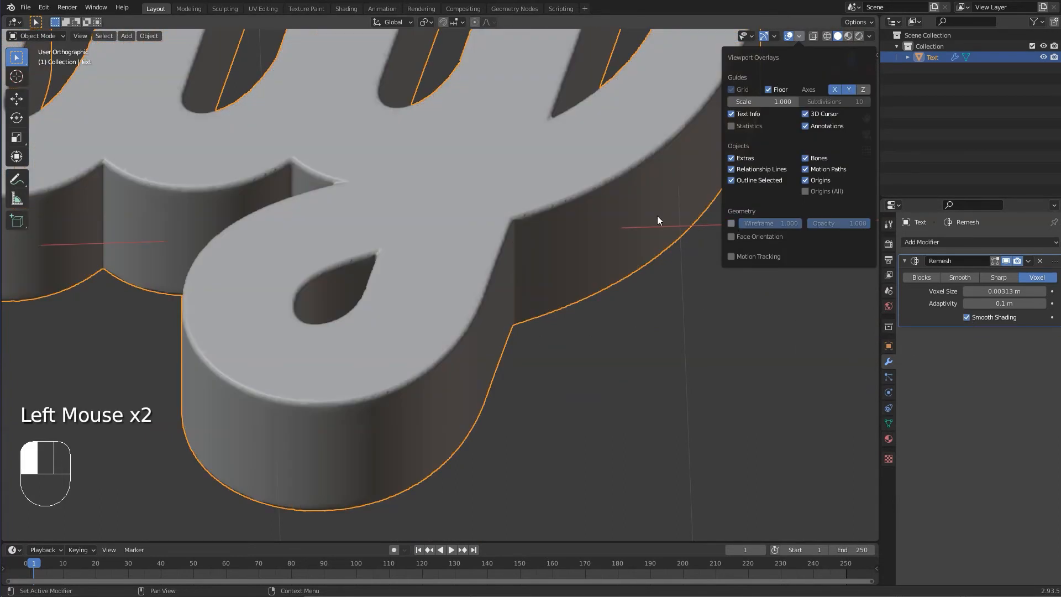
click(973, 319)
scroll(585, 191, up, 5)
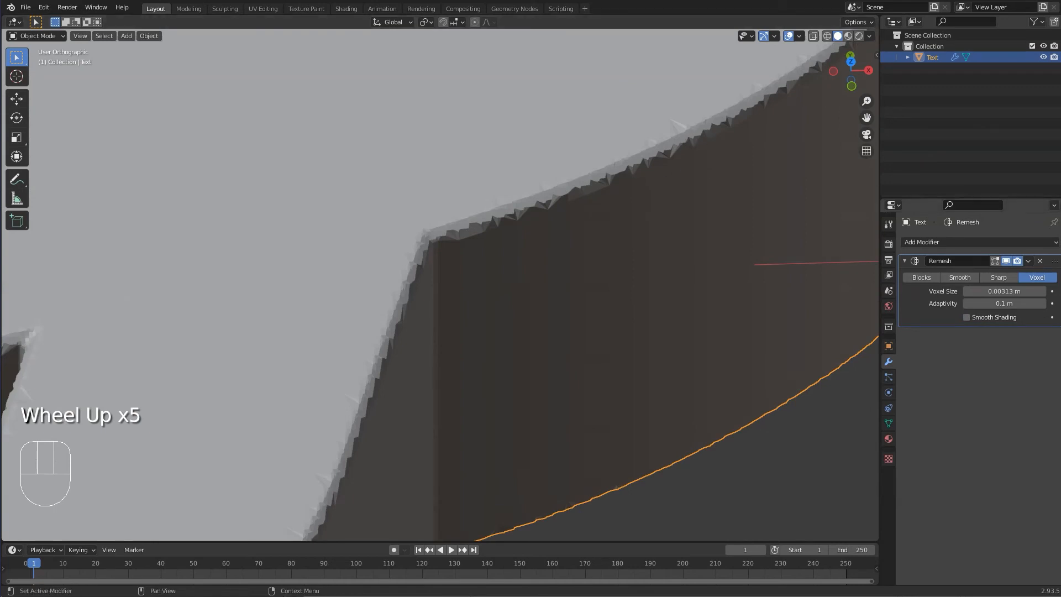
- Set the Remesh adaptivity back to 0 m
click(1006, 303)
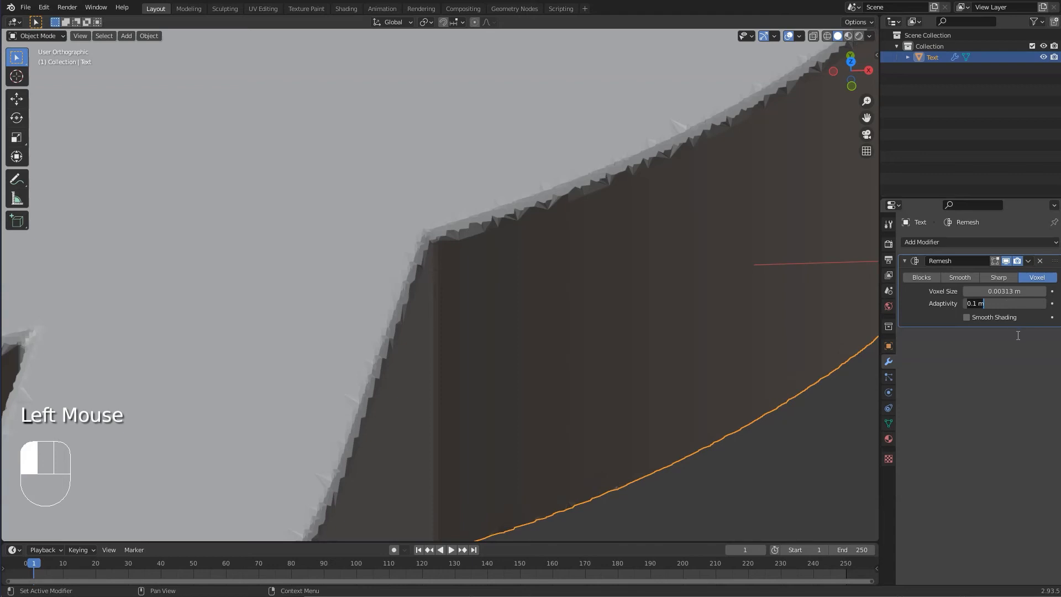
text(0)
key(Return)
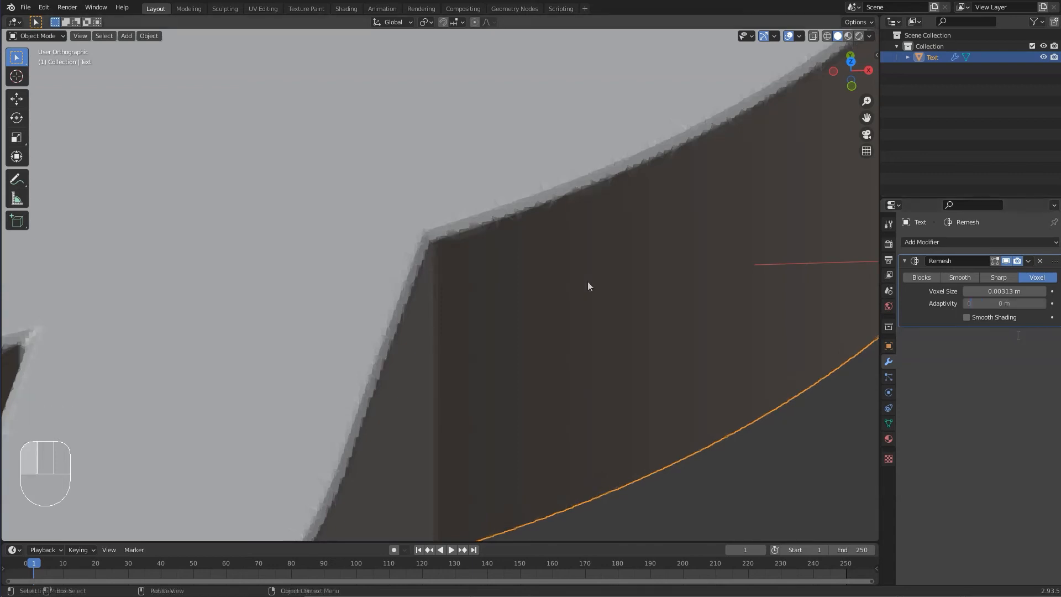
- Examine the bevelled edge of the letter y up close, and the whole Curly word from farther away
scroll(469, 227, down, 7)
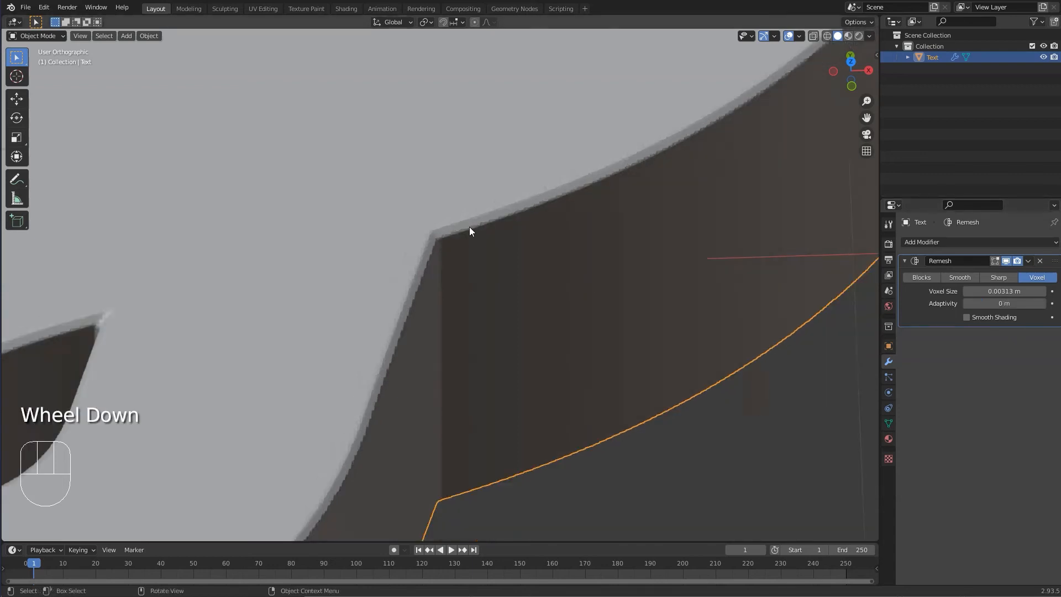
scroll(469, 226, up, 3)
scroll(469, 227, up, 6)
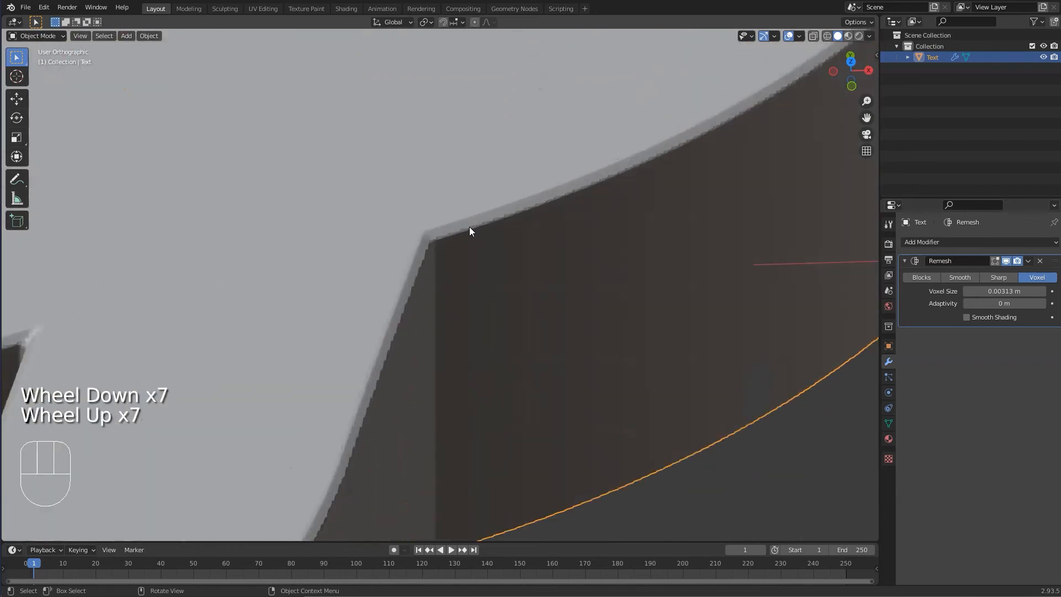
scroll(469, 226, down, 10)
shift+middle_drag(469, 227, 695, 396)
scroll(695, 396, down, 1)
scroll(695, 396, down, 3)
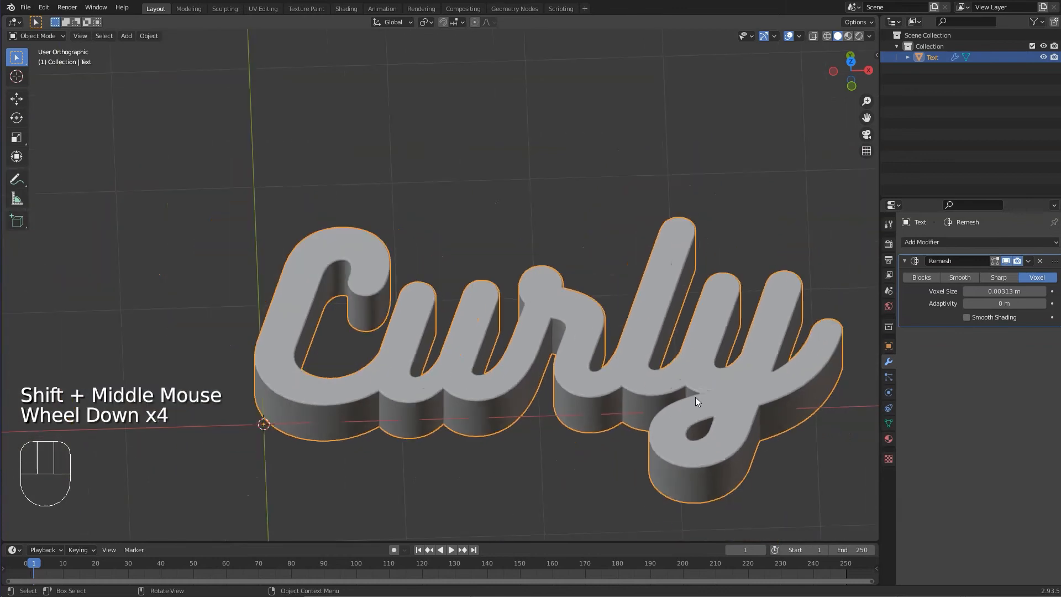
scroll(695, 397, up, 2)
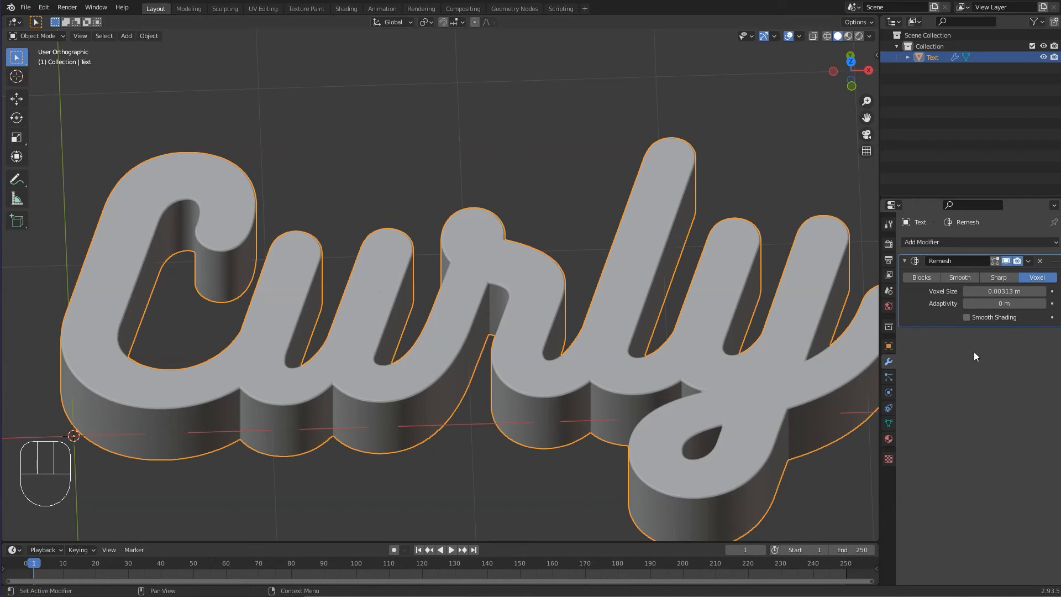
click(1028, 261)
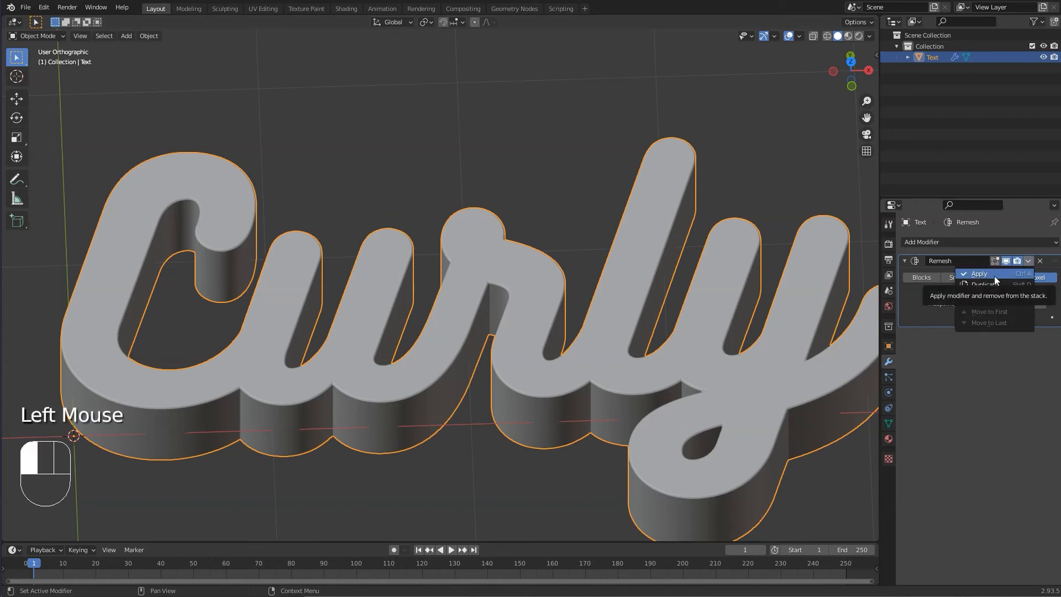
click(961, 148)
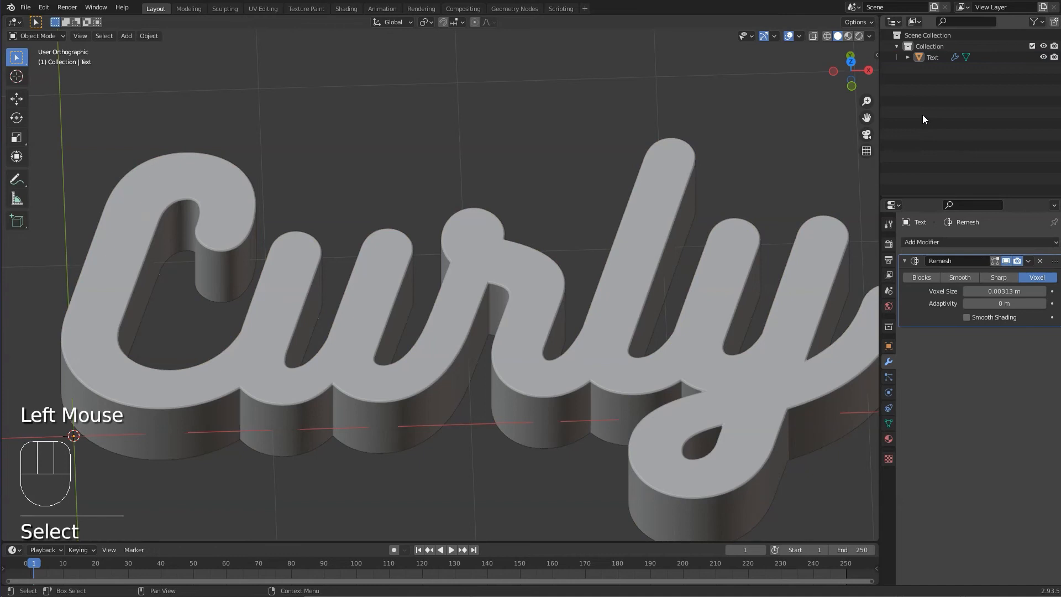
click(607, 378)
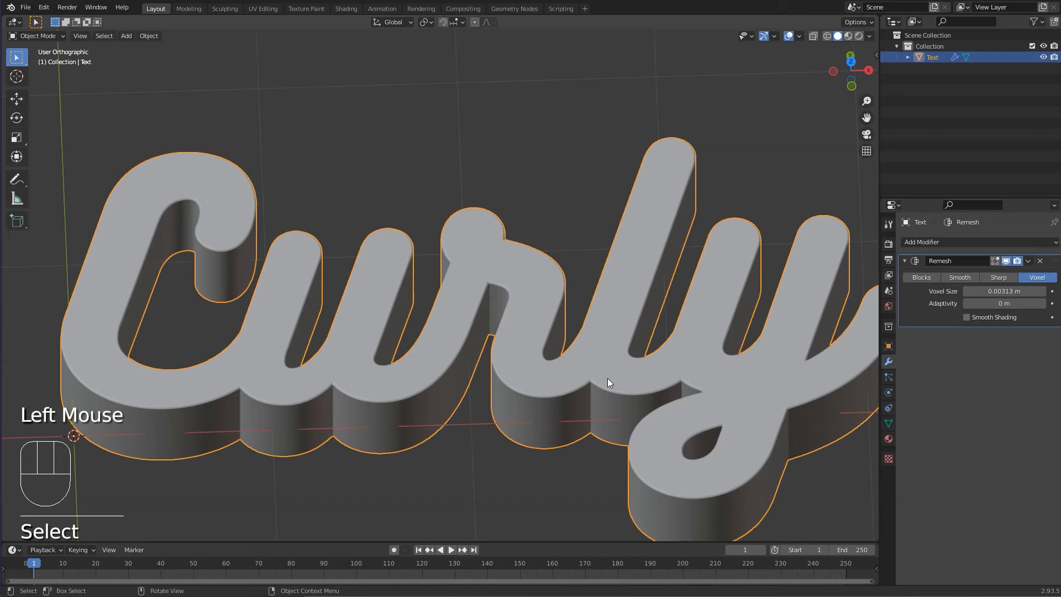
- Duplicate the Curly text object, leaving the copy in the same place as the original
key(shift)
key(shift+d)
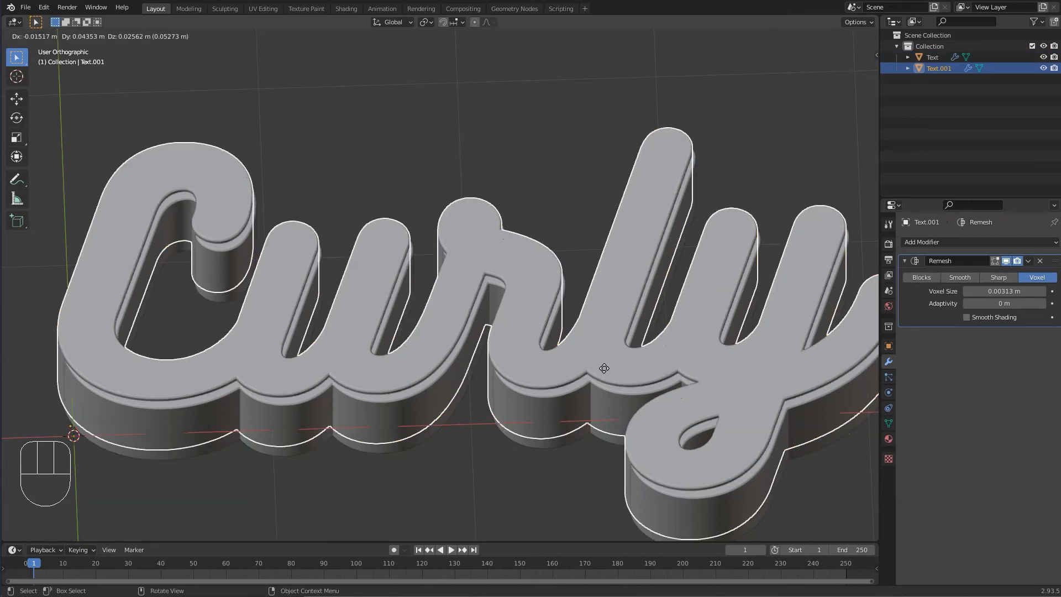
right_click(604, 368)
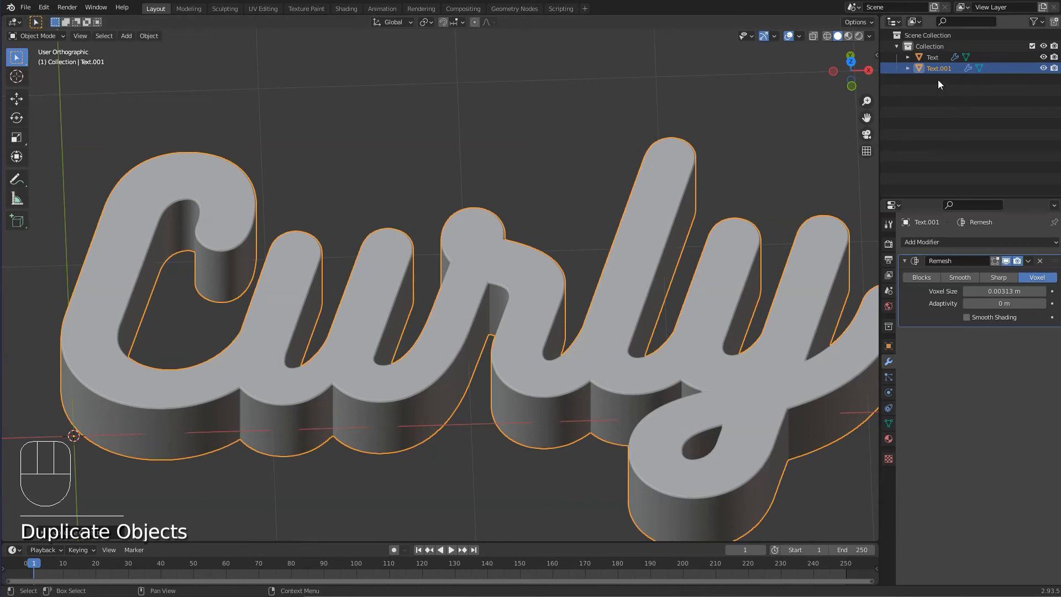
- Move the duplicated text into a new collection named Build and exclude that collection from the view layer
key(m)
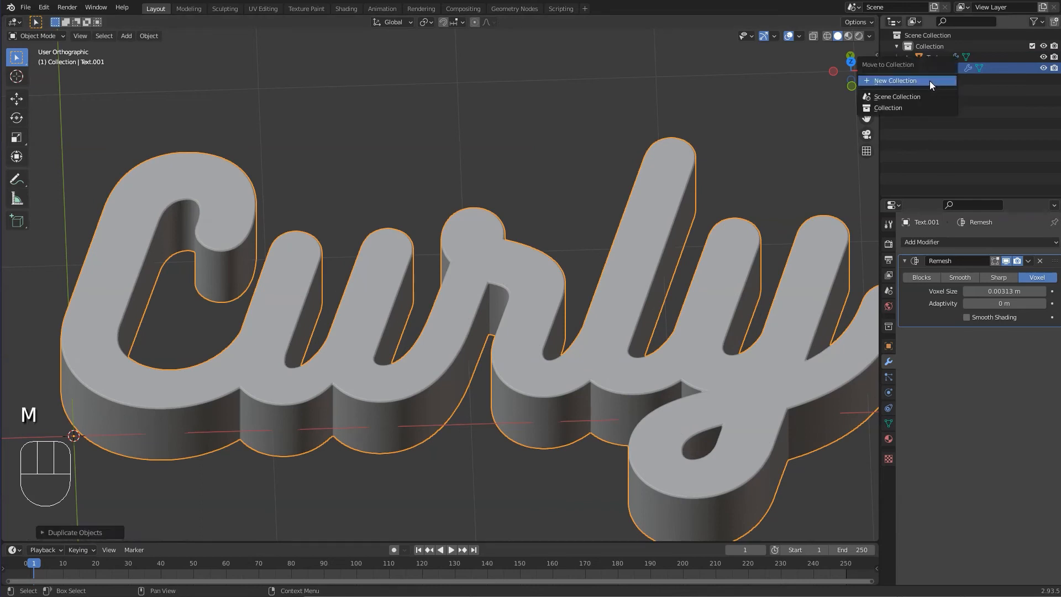
click(936, 91)
text(B)
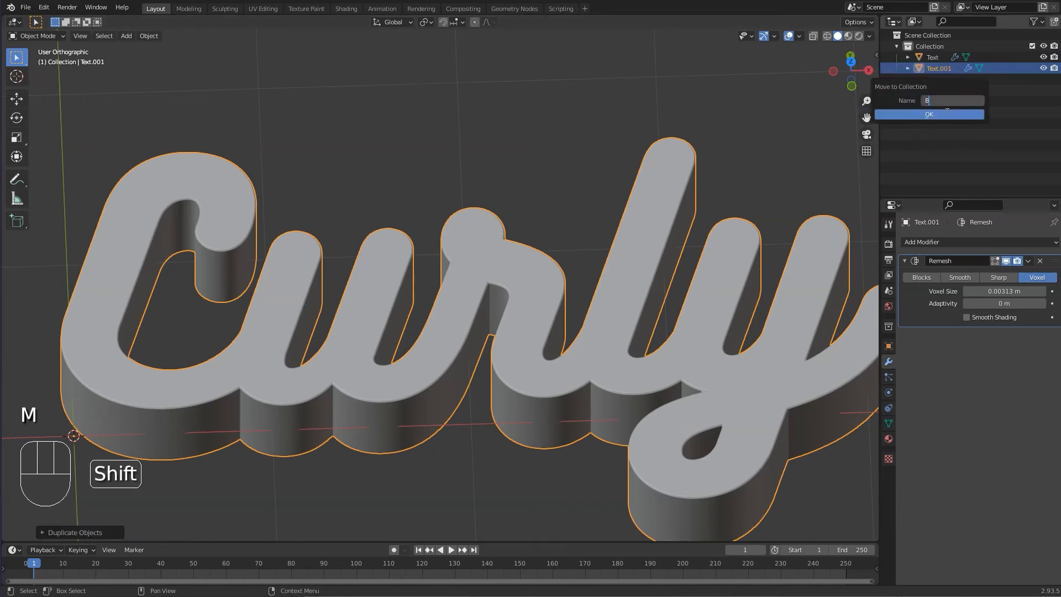
text(uild)
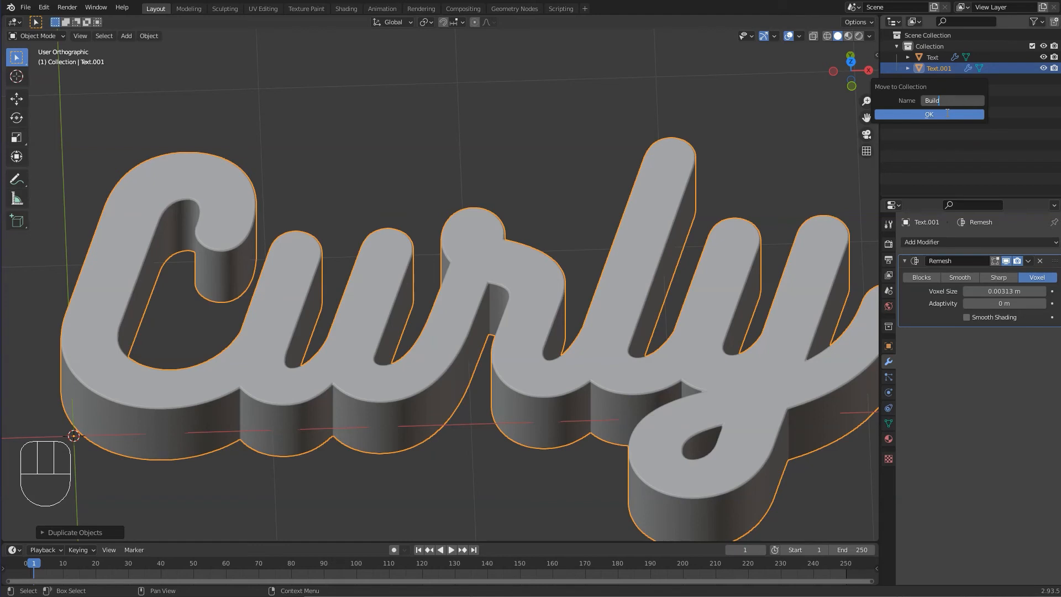
click(947, 114)
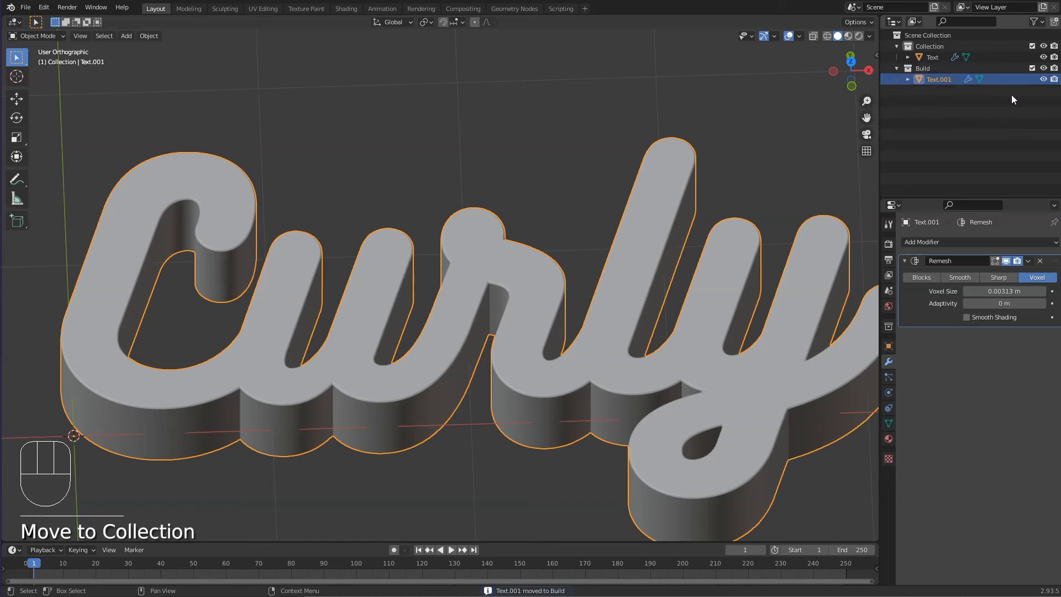
click(1032, 68)
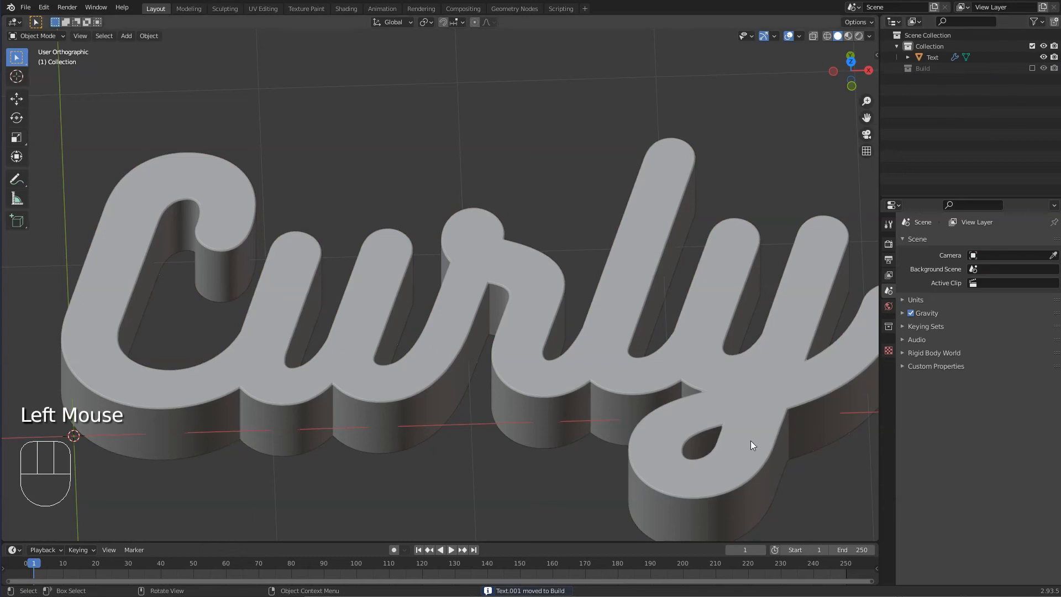
- Apply the Remesh modifier on the original Curly text
click(756, 422)
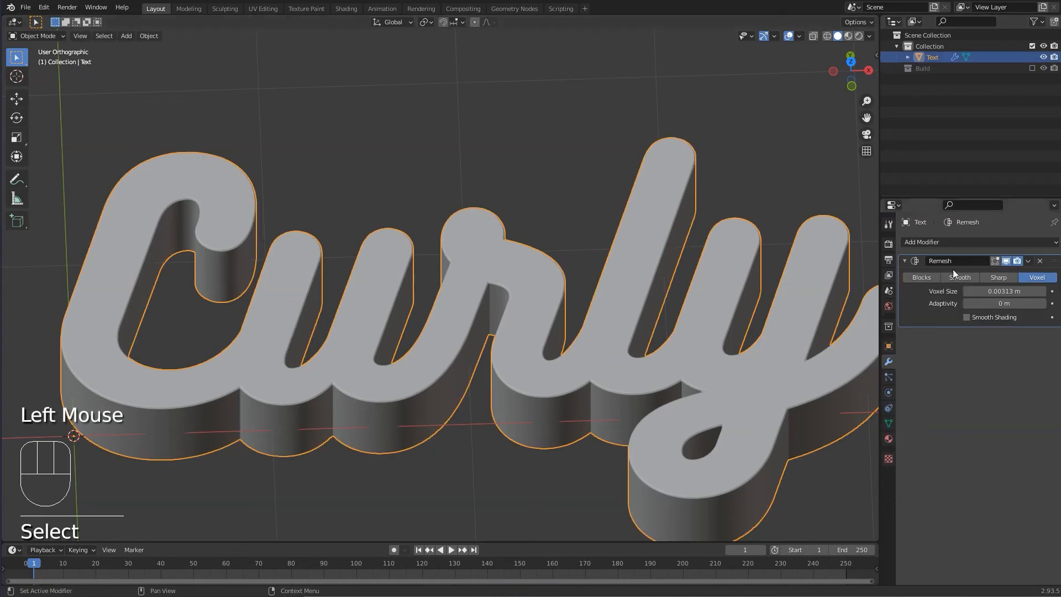
click(1028, 260)
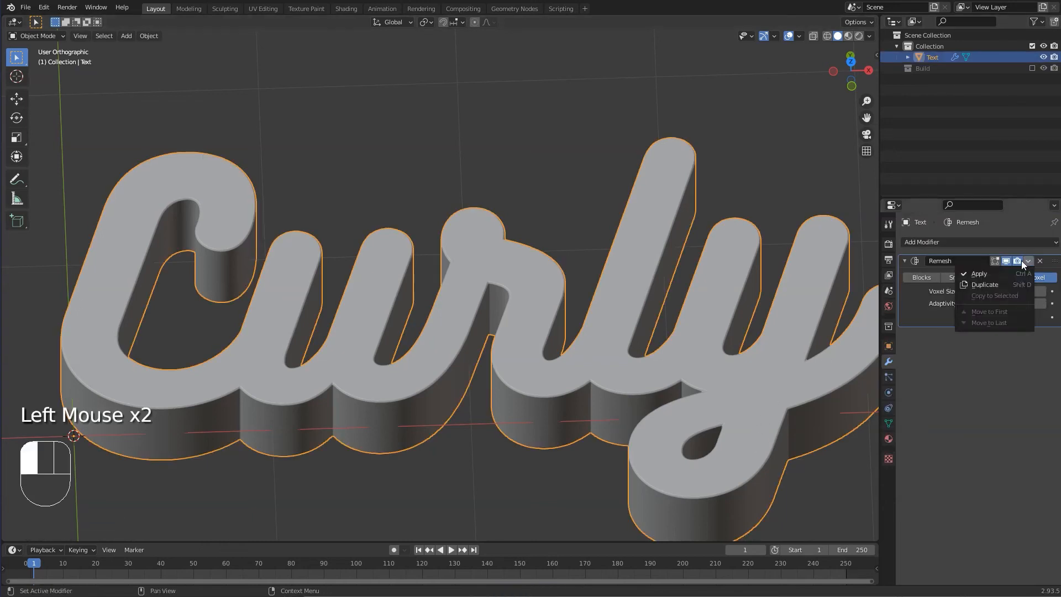
click(986, 274)
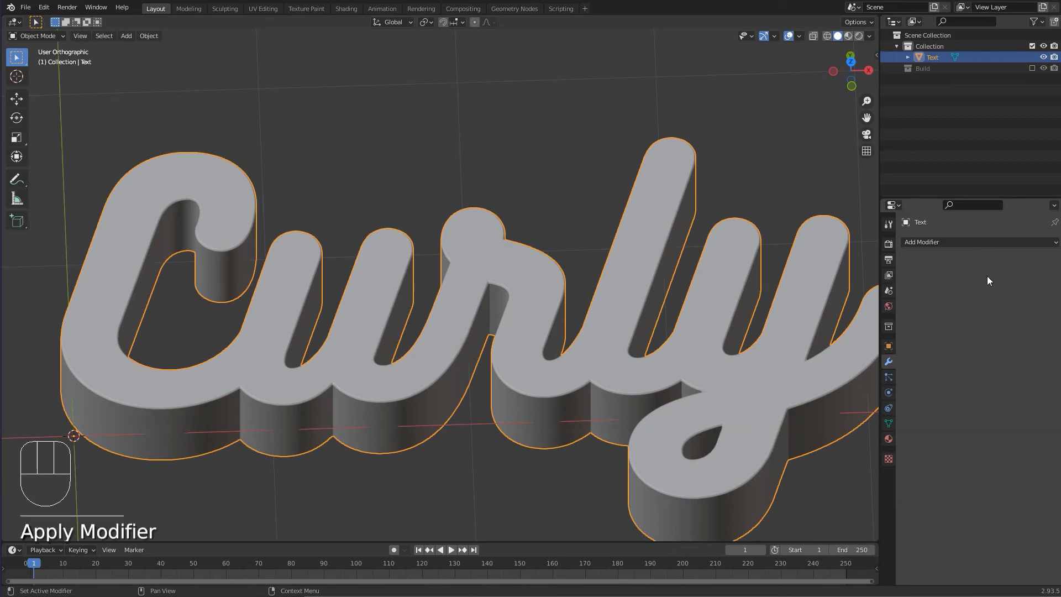
- In the top orthographic view, move the text in the negative X direction to centre the word horizontally on the world origin
middle_drag(577, 363, 613, 302)
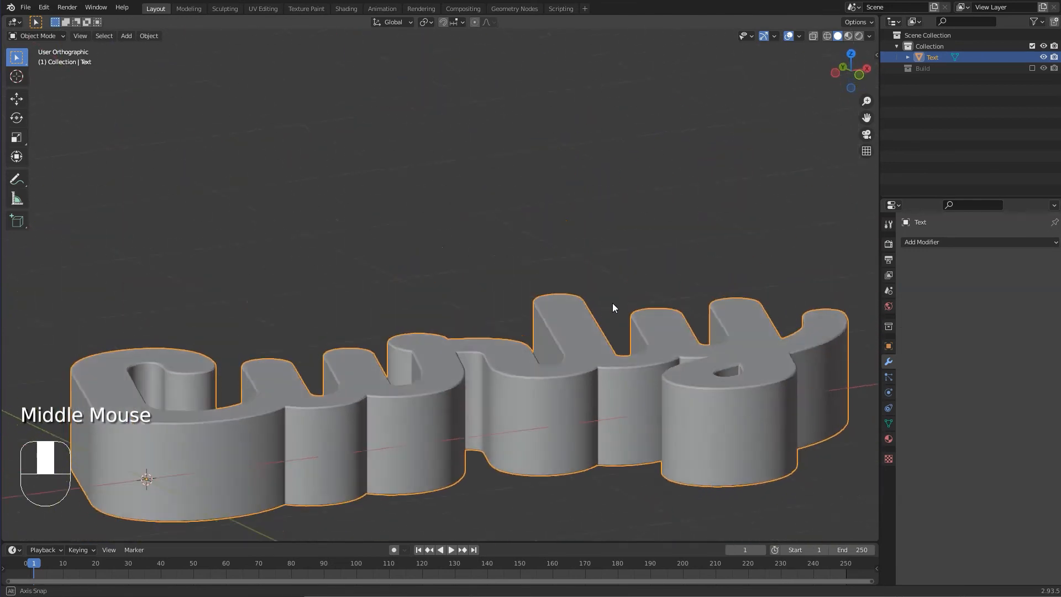
shift+middle_click(612, 303)
key(KP_7)
key(KP_5)
key(KP_5)
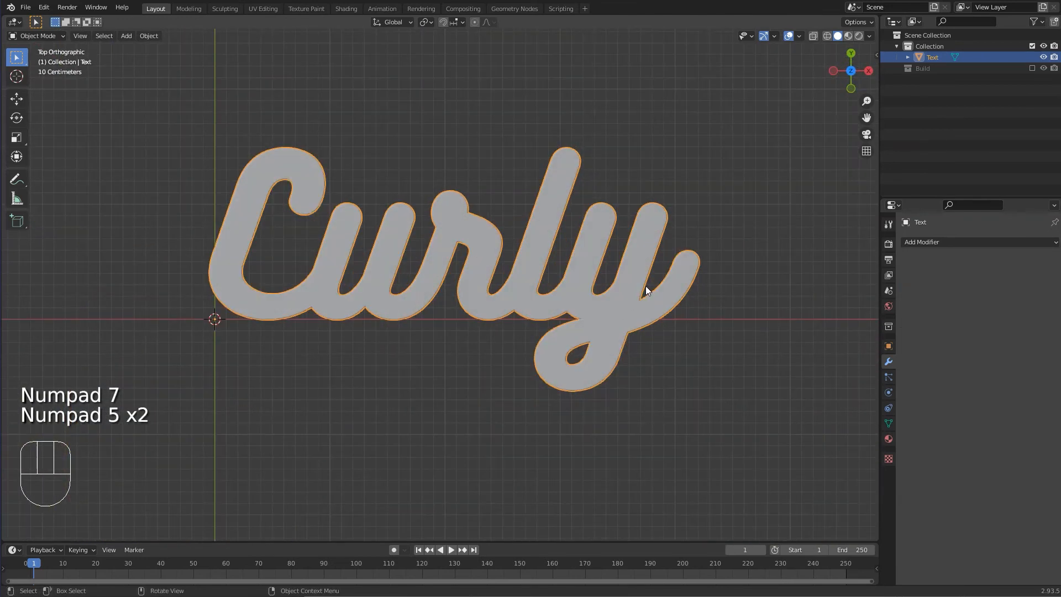
key(g)
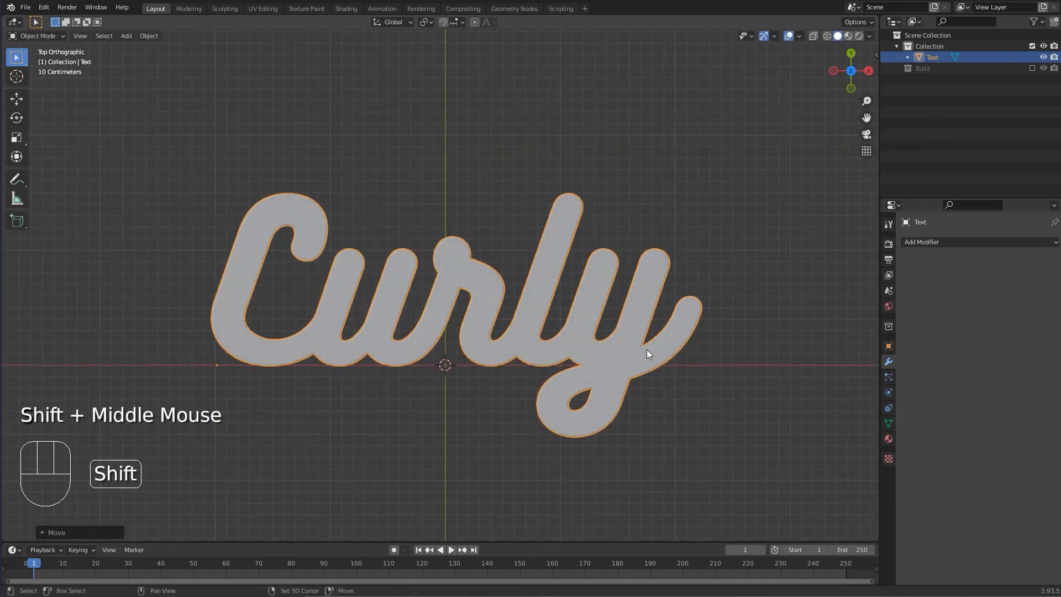
- Add a mesh cube at the world origin and keep it selected
key(shift+a)
mouse_move(634, 306)
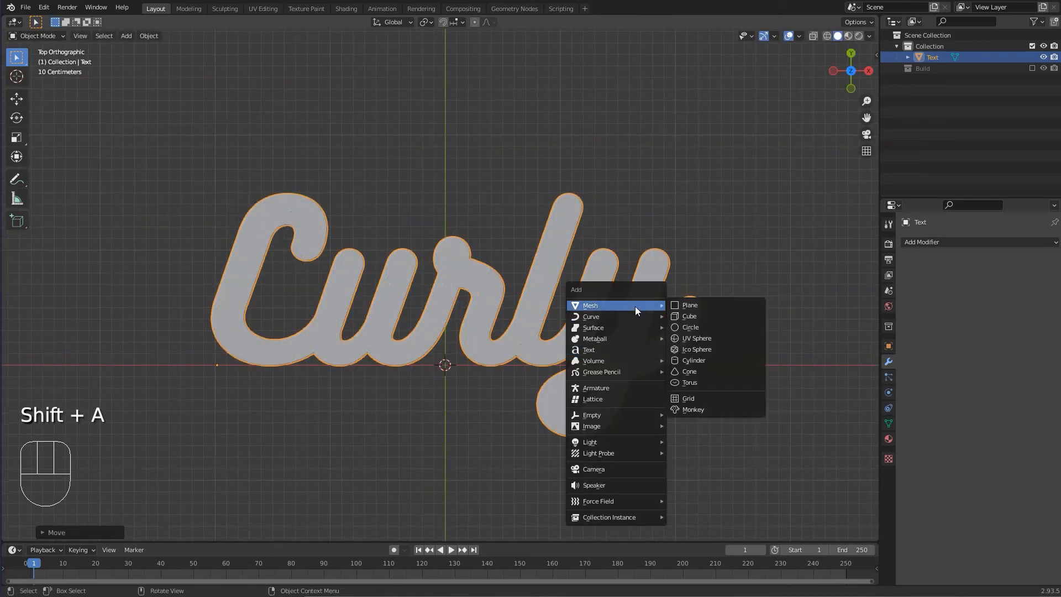
click(687, 317)
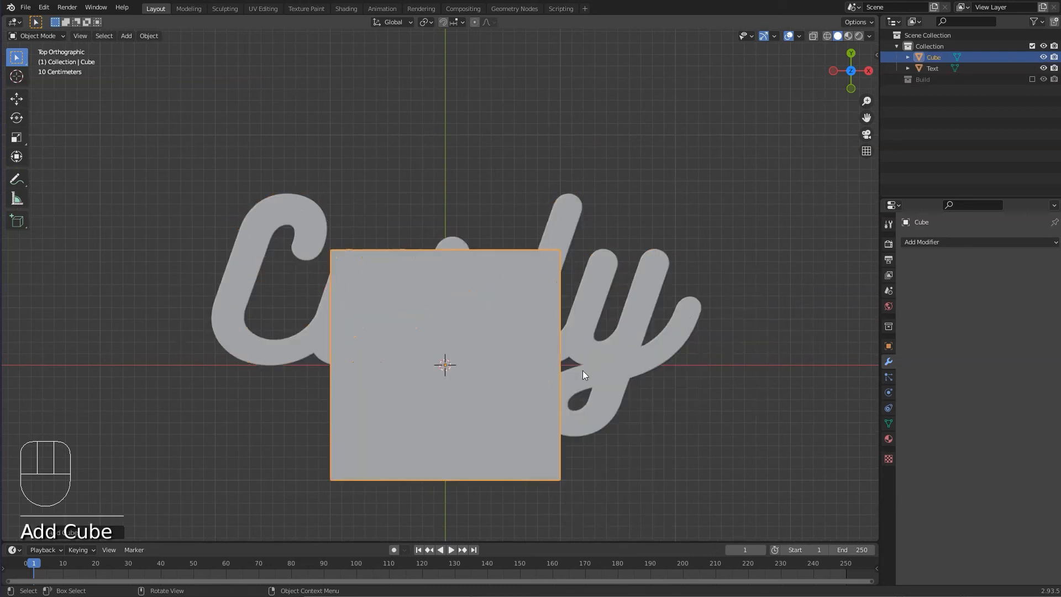
click(486, 391)
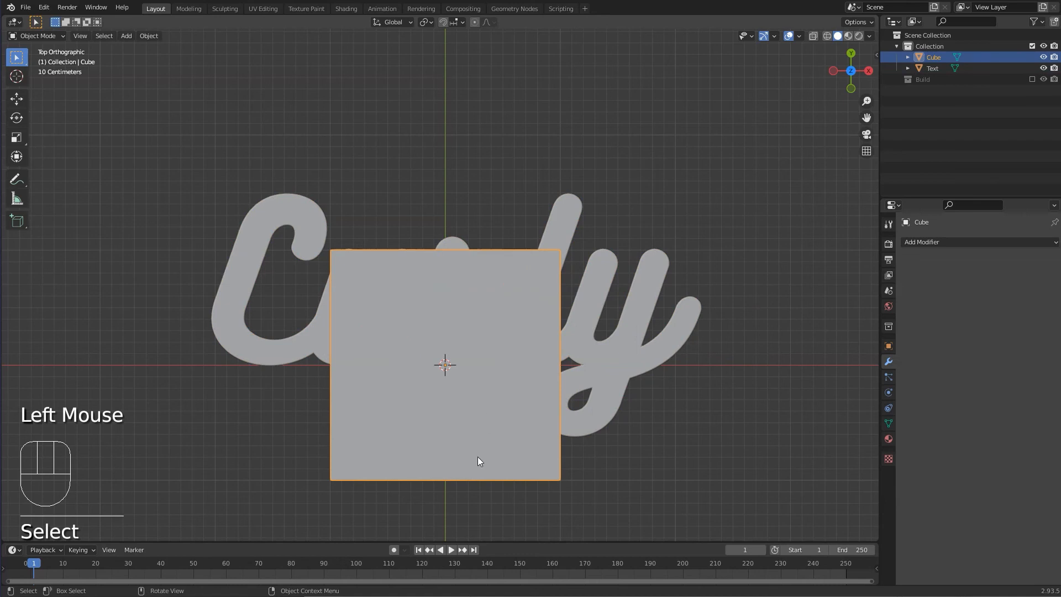
- Scale the cube about 2.6 times along X and about 1.6 times along Y so it extends past the word
key(s)
key(x)
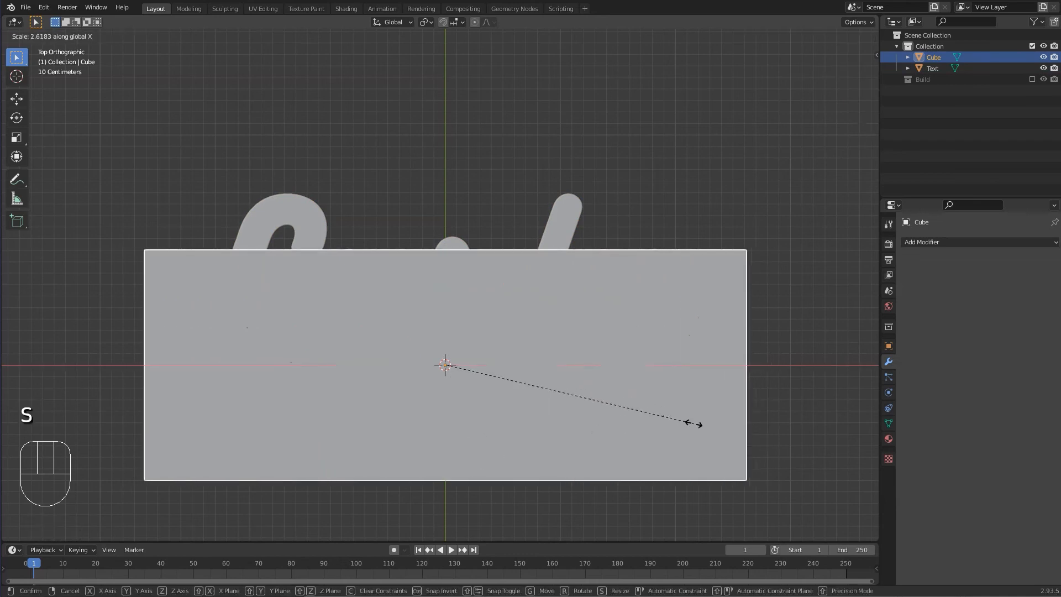
click(694, 424)
key(s)
key(y)
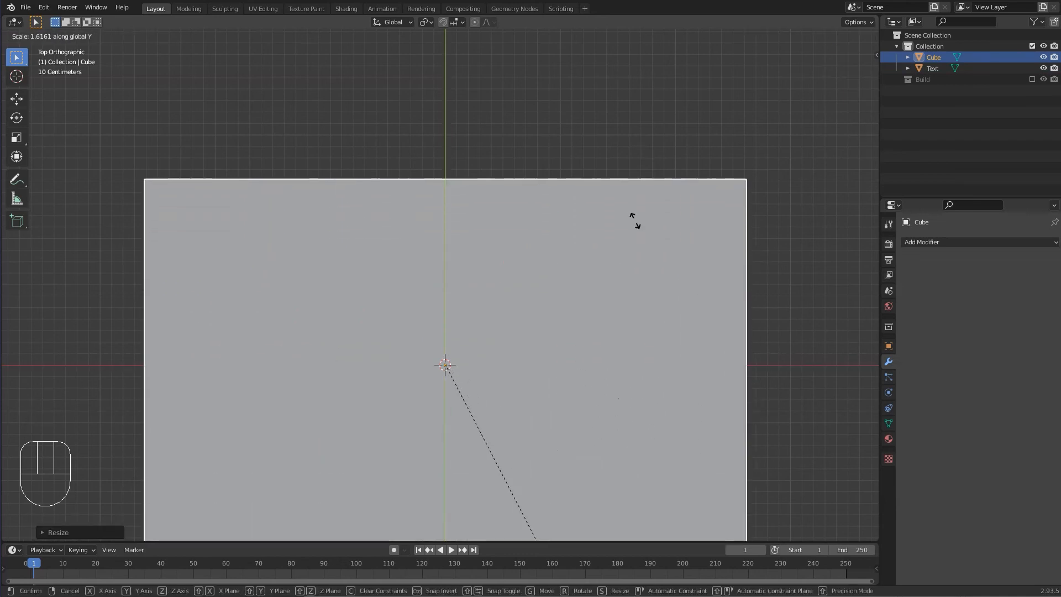
click(634, 220)
- Display the scene in wireframe and move the cube in the positive Y direction to centre it around the word
key(z)
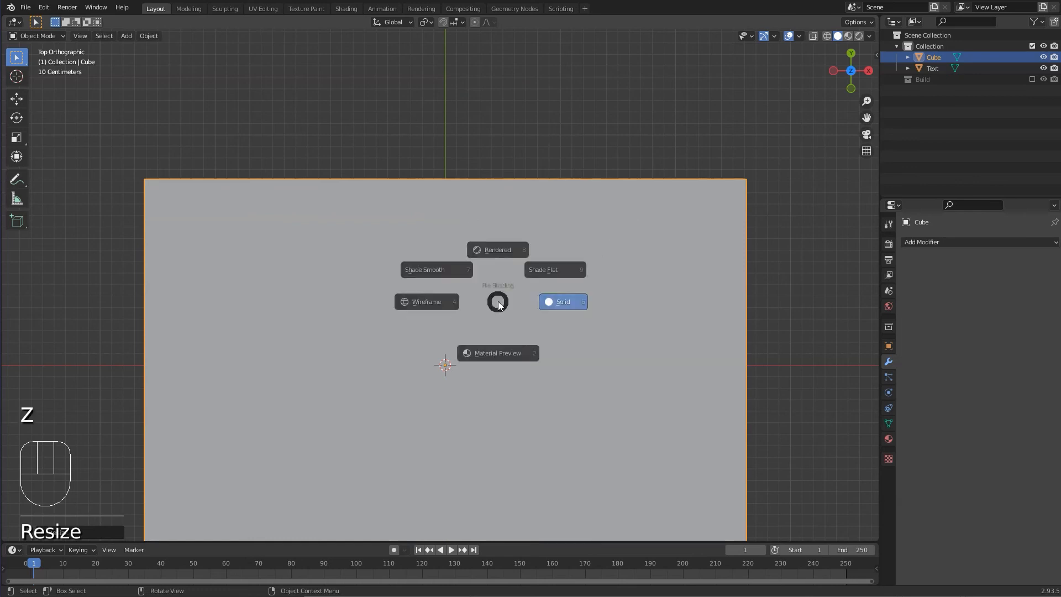
click(414, 303)
key(g)
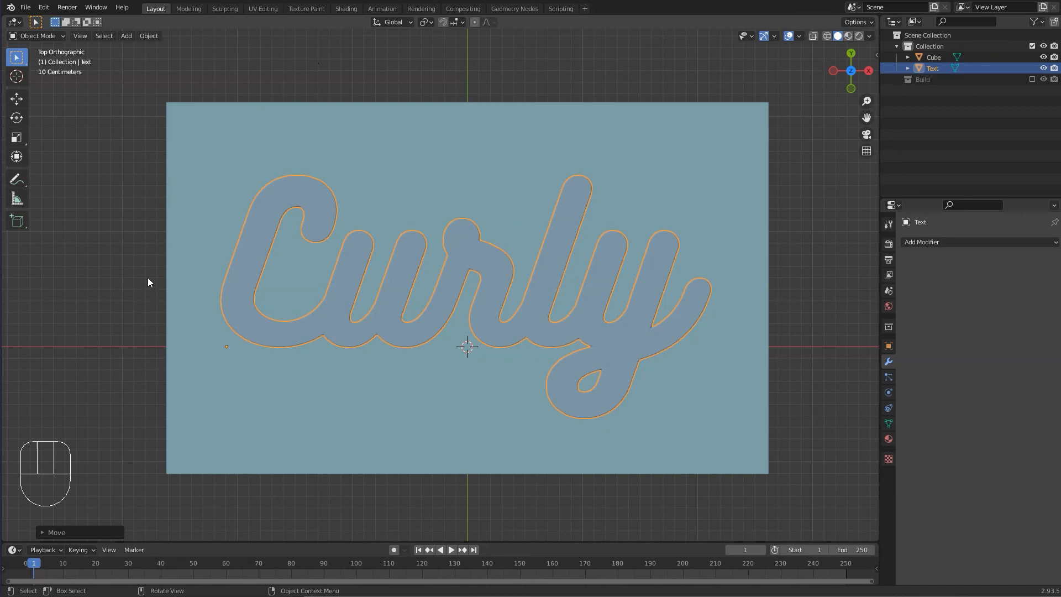
- Search the add-ons in Preferences for "bool" to check that Object: Bool Tool is enabled, and close Preferences
key(F4)
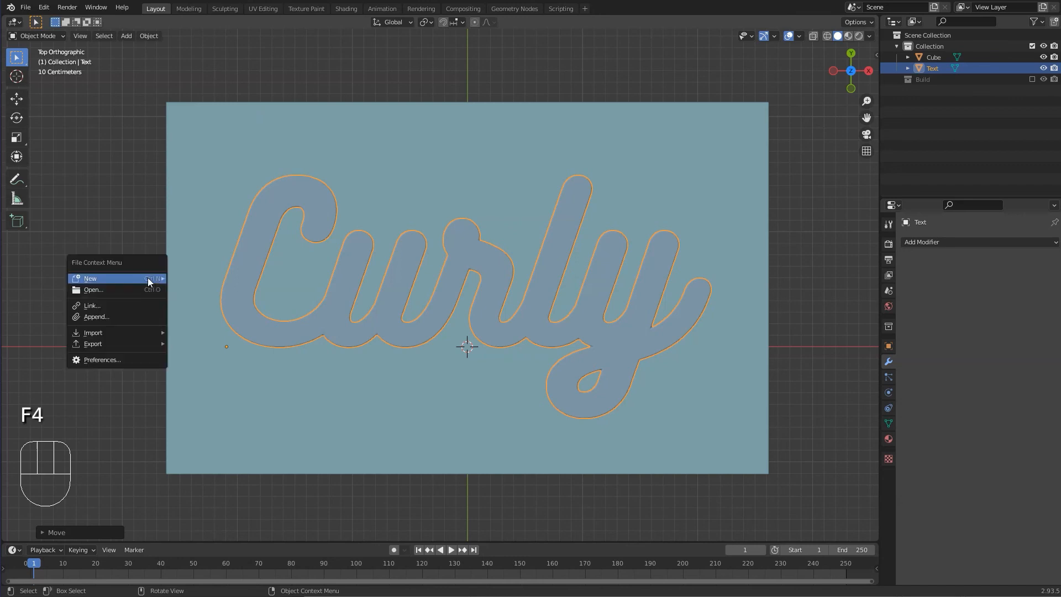
mouse_move(146, 279)
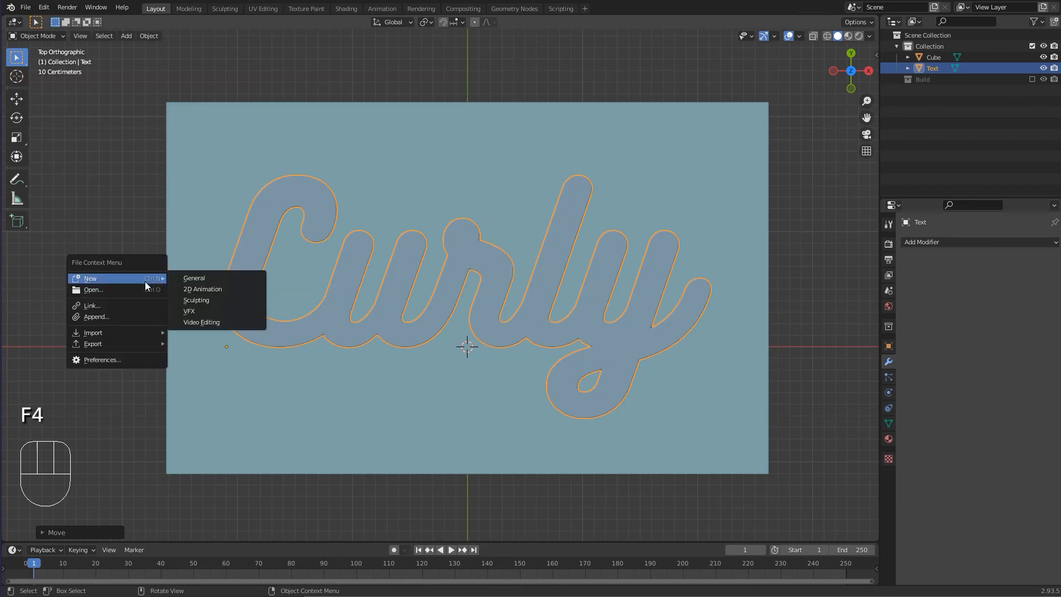
click(124, 359)
drag(167, 206, 462, 157)
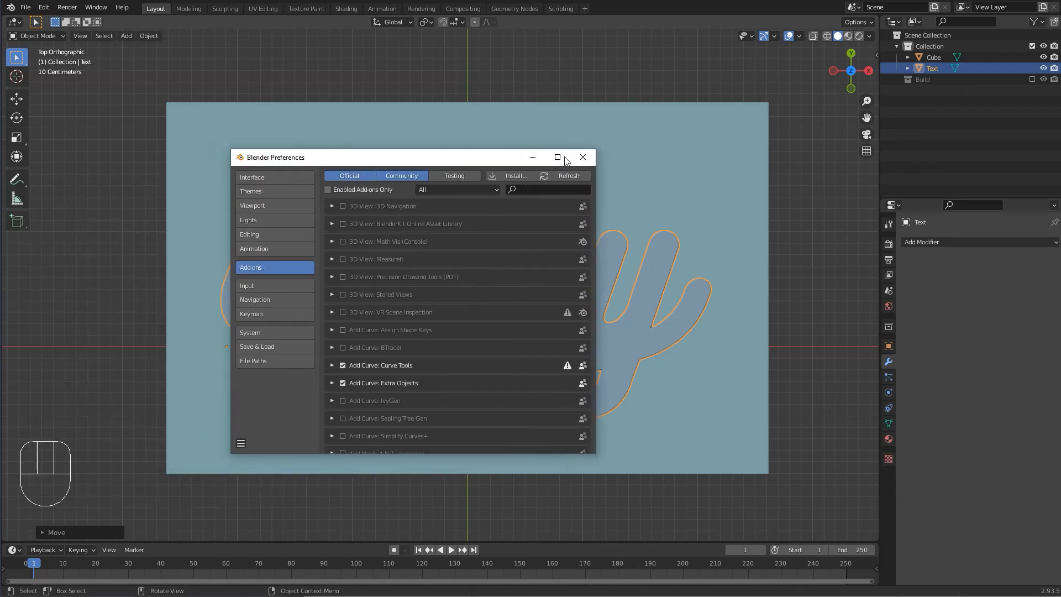
click(545, 189)
text(bool)
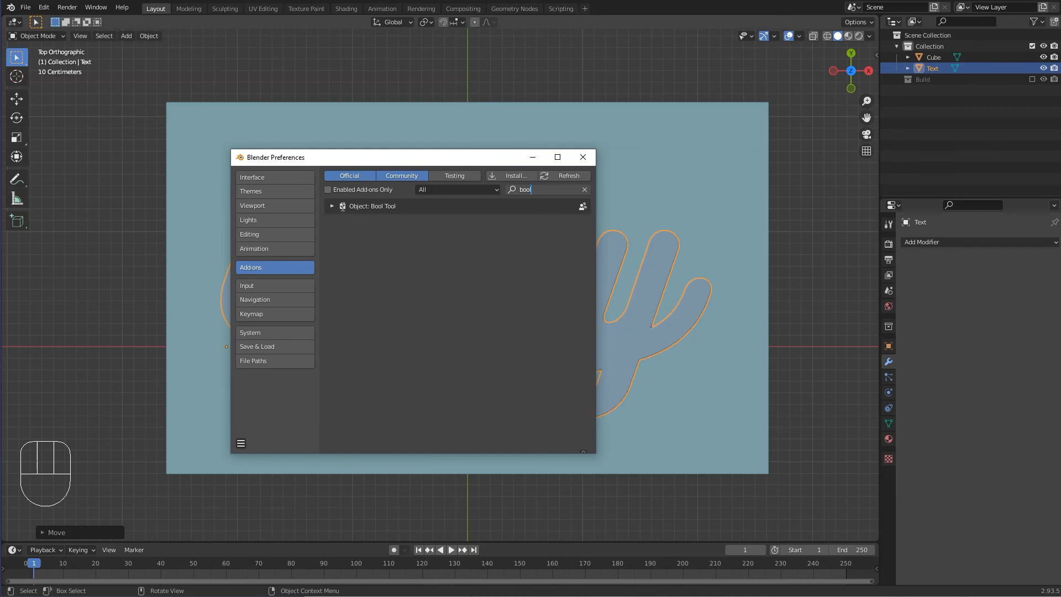
click(585, 157)
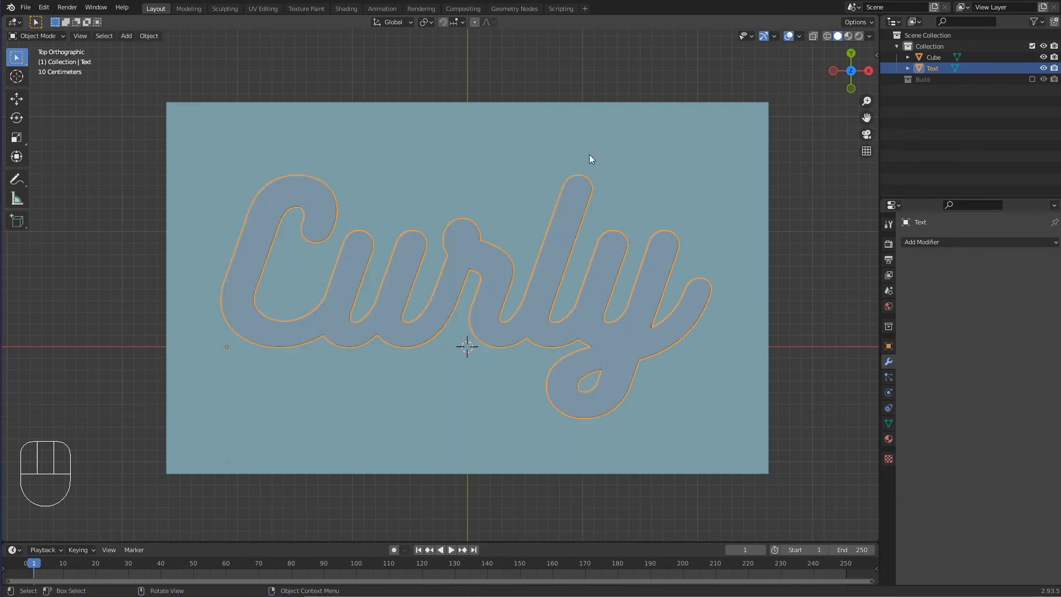
- Cut the Curly text out of the slab with a Bool Tool Difference, using the slab as the active object
click(833, 273)
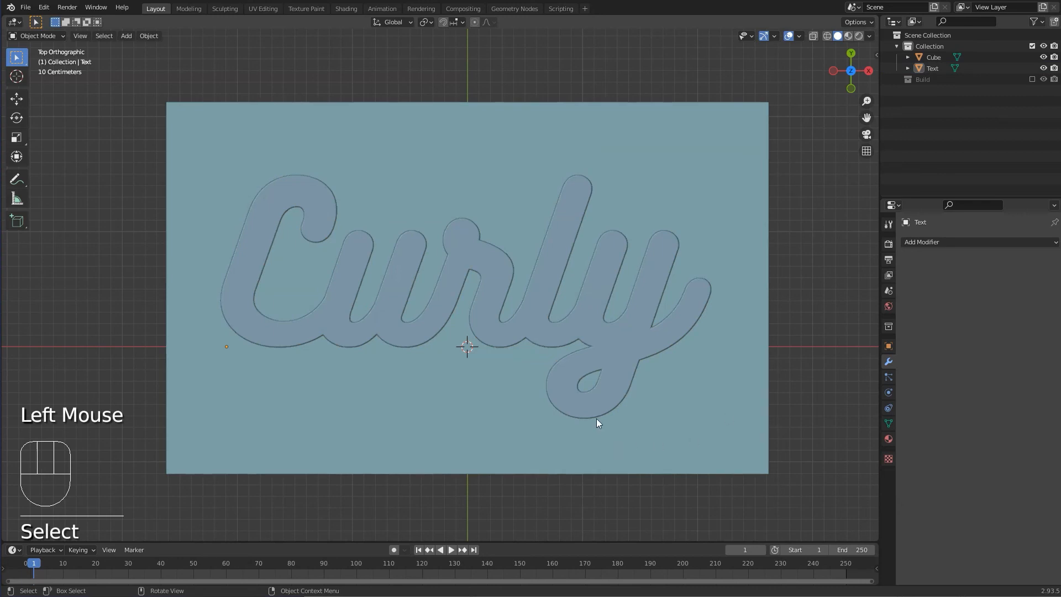
middle_drag(596, 419, 608, 348)
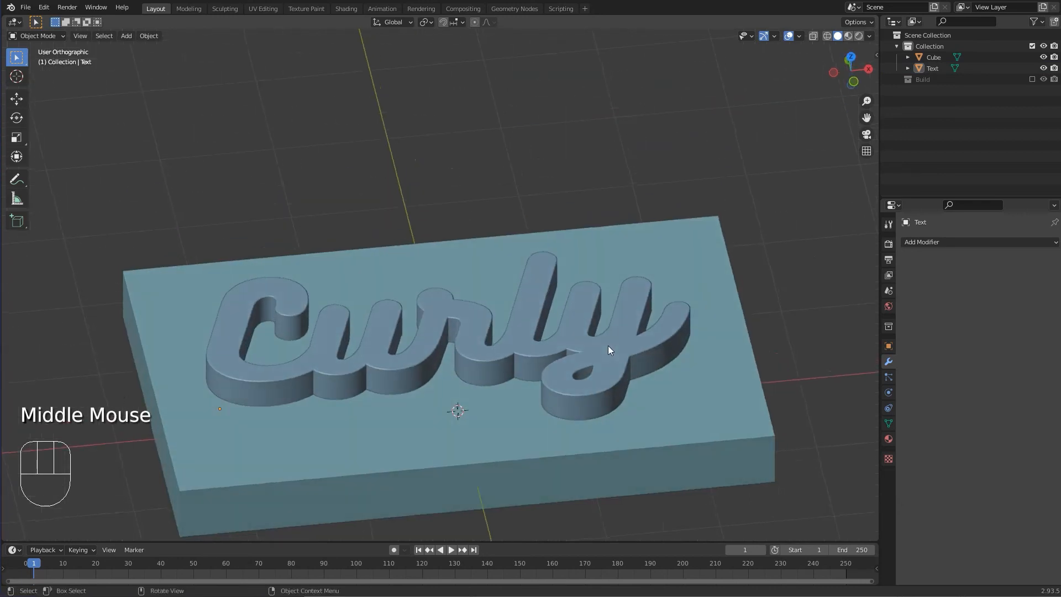
click(614, 356)
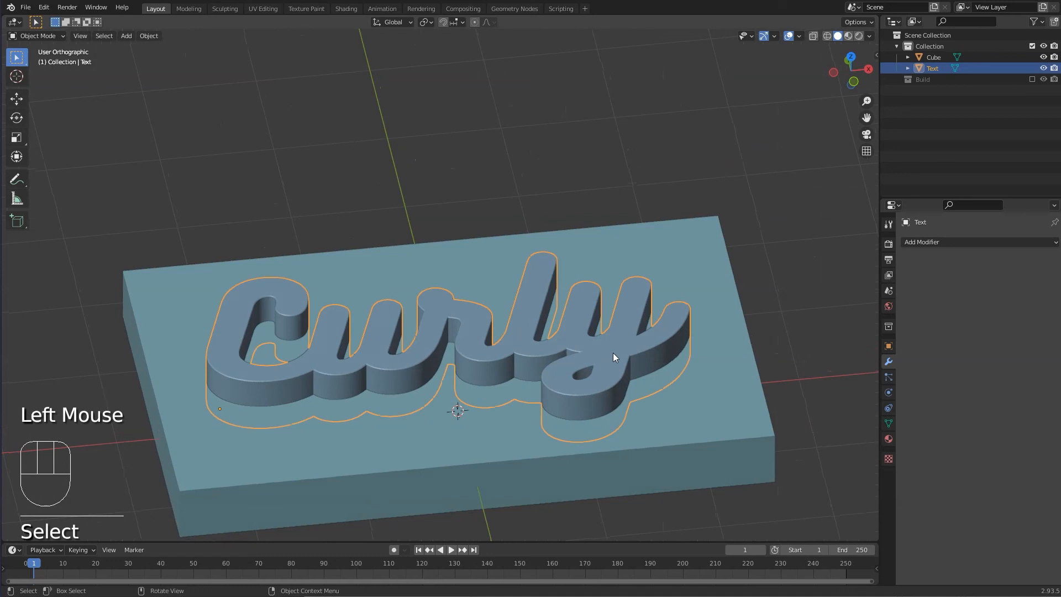
shift+click(696, 283)
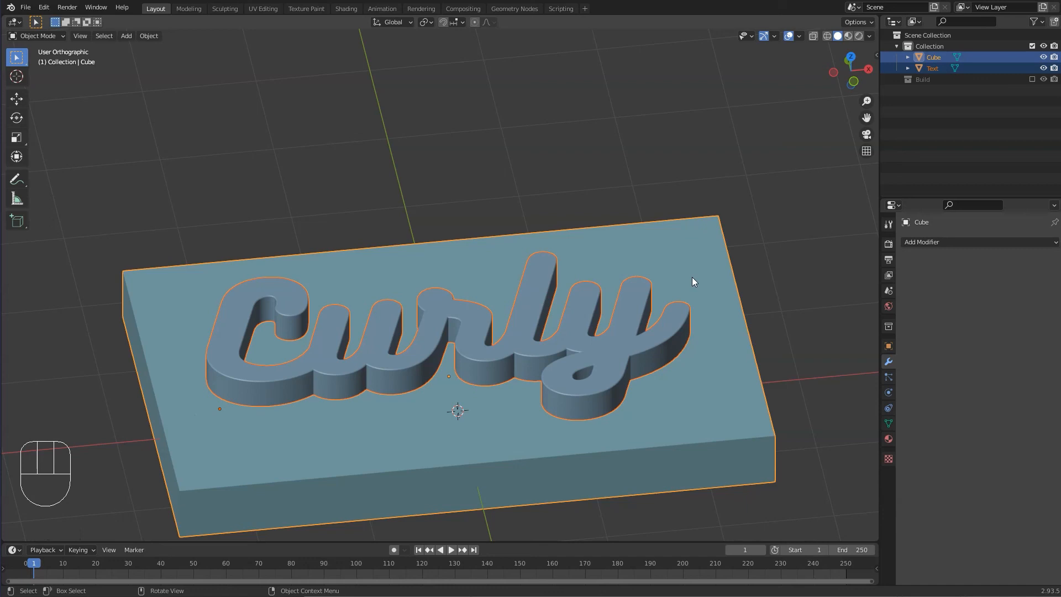
key(ctrl)
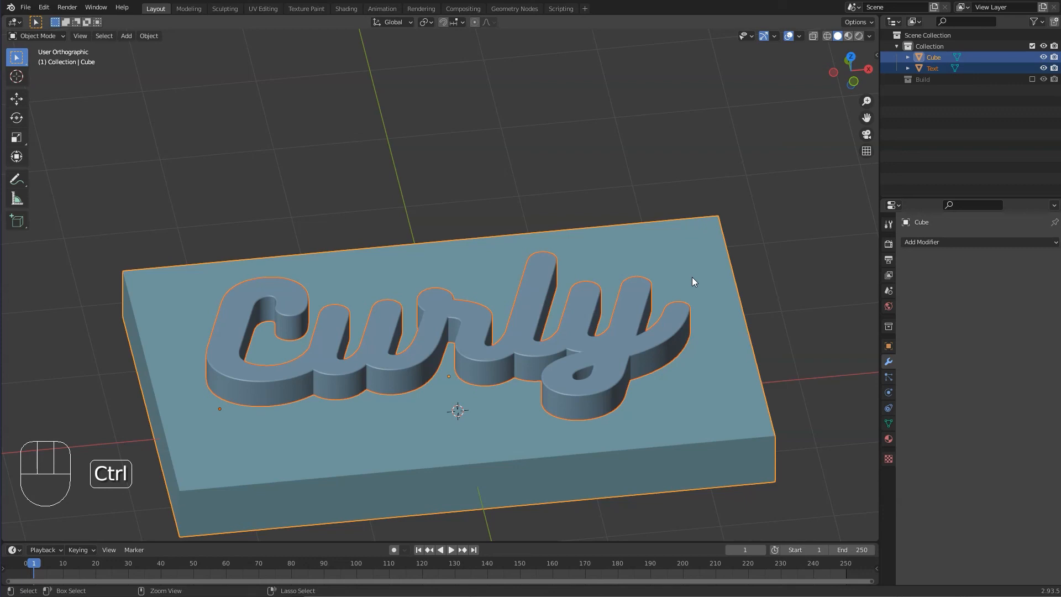
key(ctrl+shift+KP_Subtract)
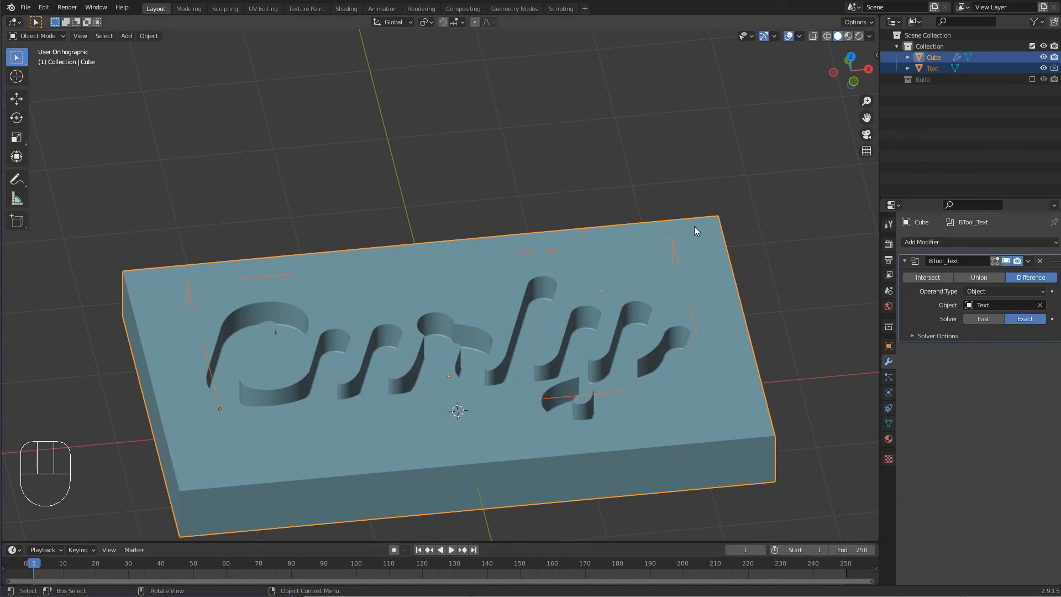
mouse_move(711, 230)
middle_down()
mouse_move(705, 297)
mouse_move(681, 246)
mouse_move(687, 226)
mouse_move(711, 216)
mouse_move(731, 224)
mouse_move(723, 250)
mouse_move(728, 214)
mouse_move(741, 230)
mouse_move(710, 214)
mouse_move(712, 192)
mouse_move(709, 243)
middle_up()
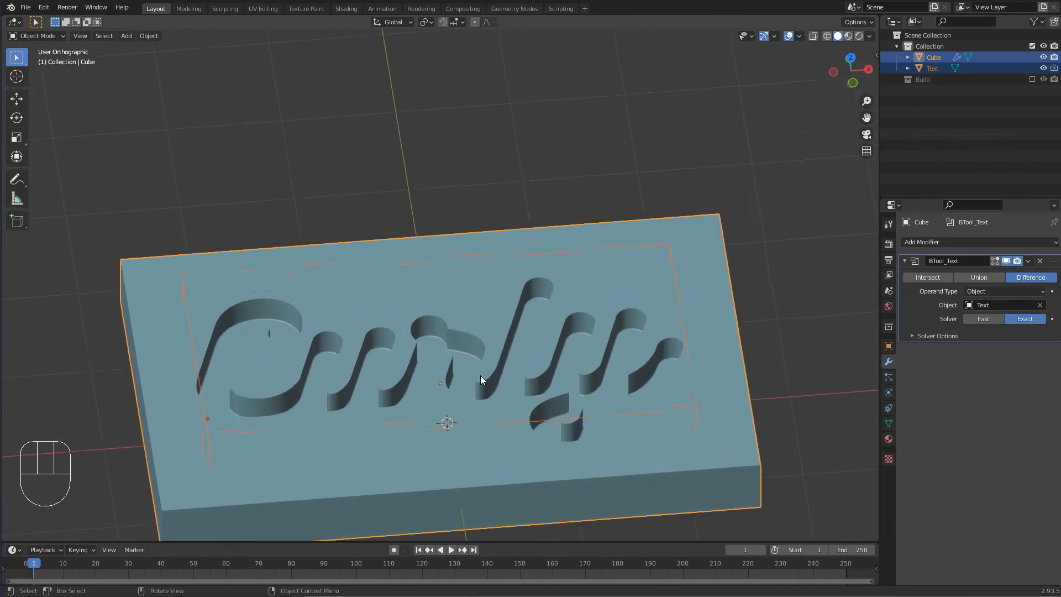
shift+middle_drag(480, 383, 494, 303)
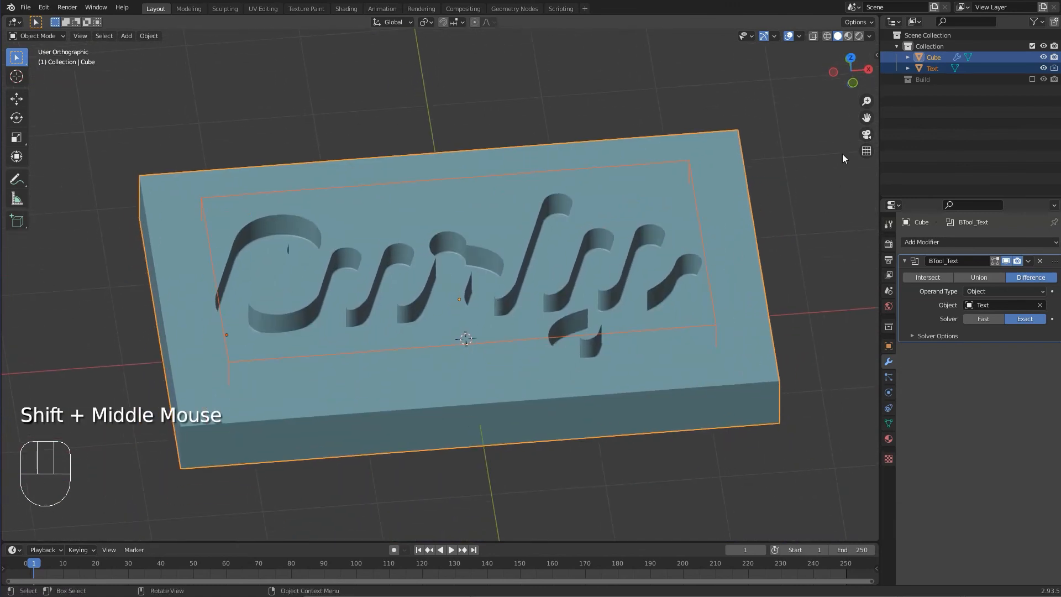